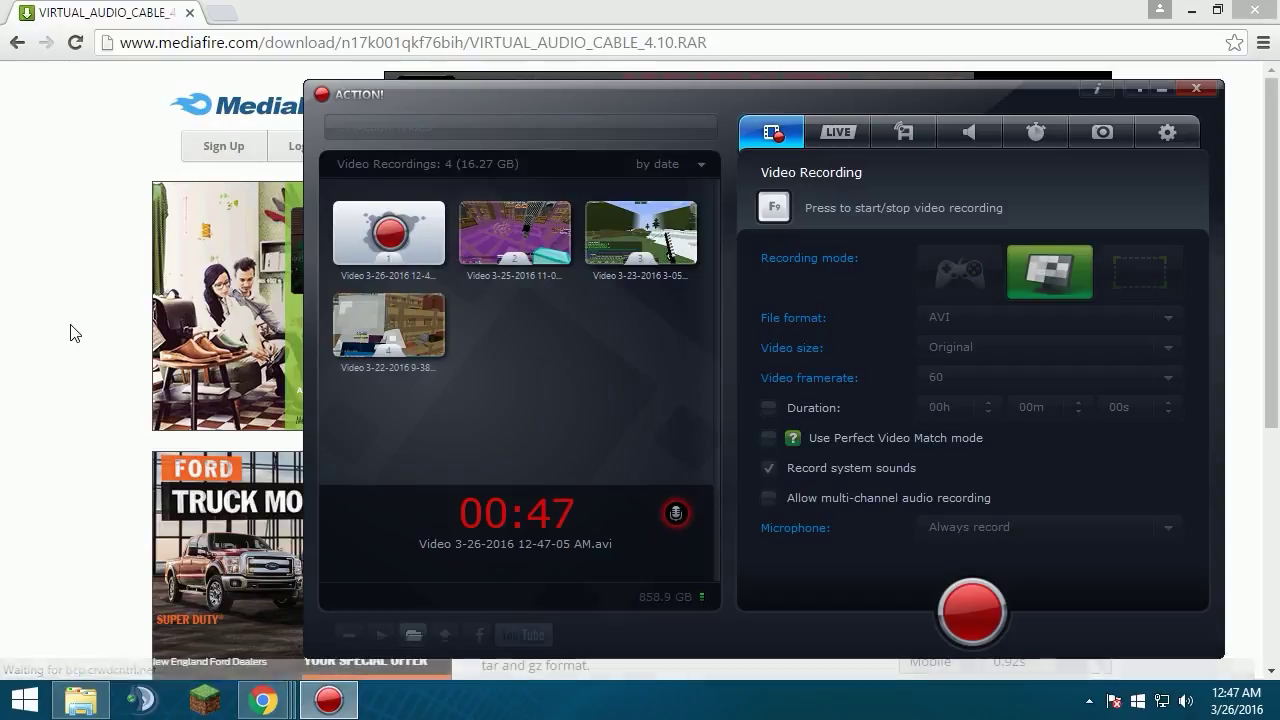
Step: Bring up the MediaFire download page for VIRTUAL_AUDIO_CABLE_4.10.RAR and highlight its web address
key("alt+Tab")
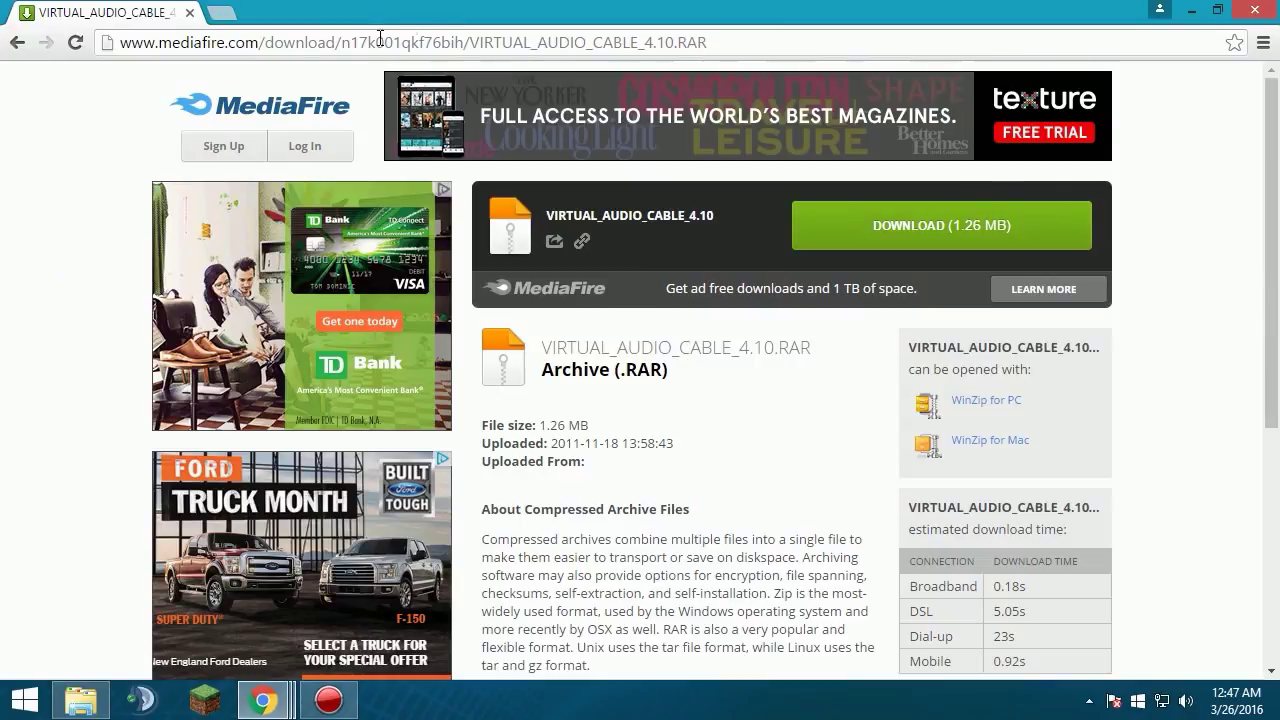
mouse_move(119, 45)
left_mouse_down()
mouse_move(782, 47)
mouse_move(131, 33)
left_mouse_up()
left_click(820, 40)
left_click(717, 38)
left_click_drag(717, 38, 111, 50)
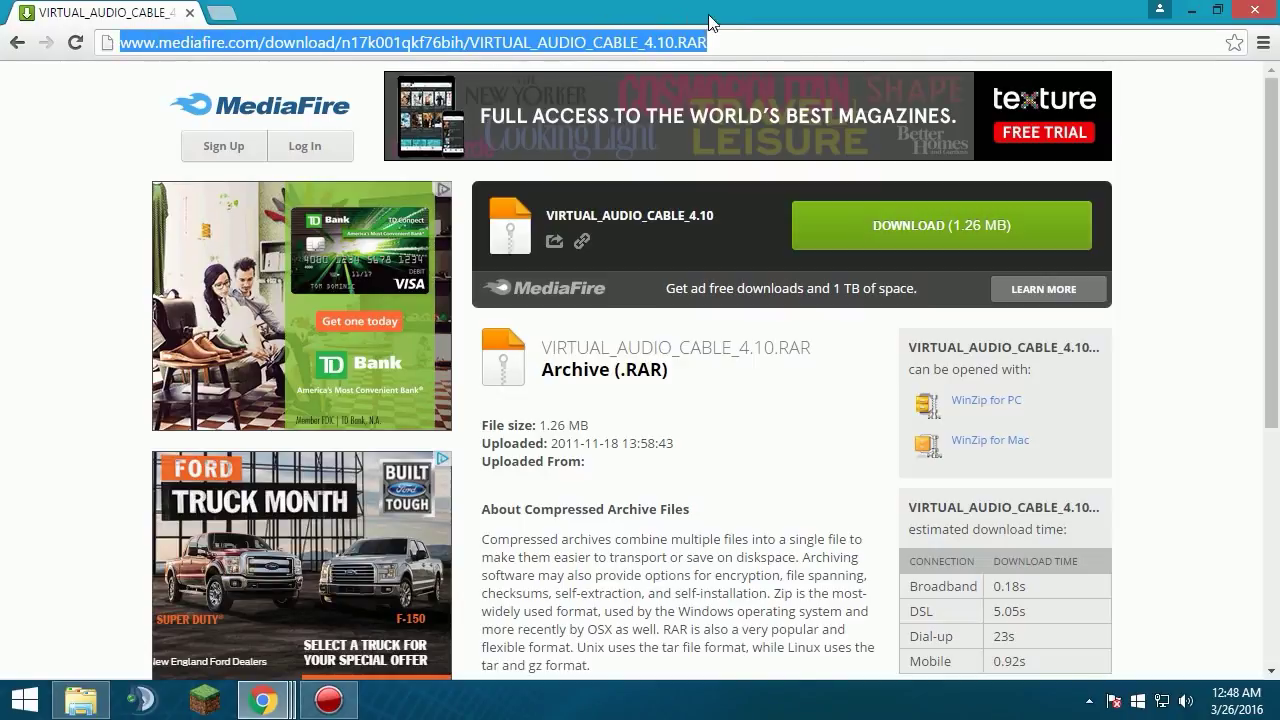
left_click(734, 38)
left_click_drag(734, 38, 105, 50)
left_click(716, 35)
left_click_drag(716, 38, 119, 45)
left_click(760, 43)
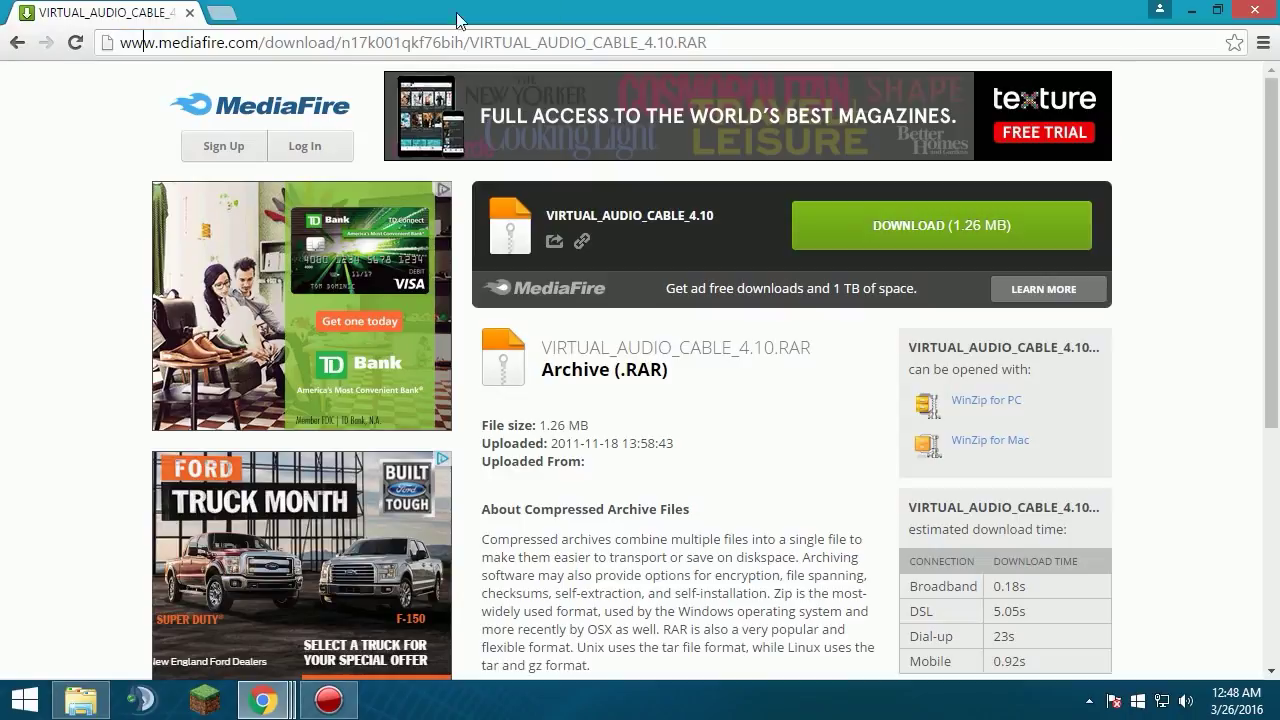
left_click_drag(763, 43, 143, 70)
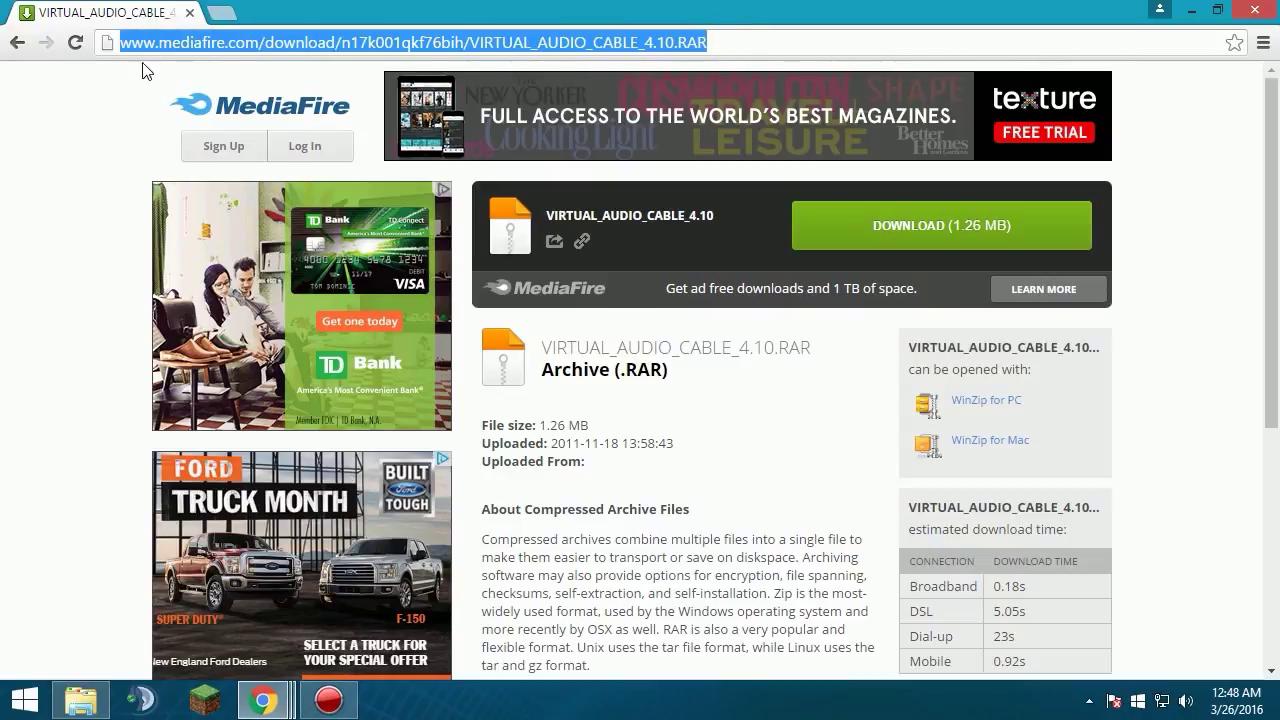
left_click(750, 39)
left_click_drag(656, 53, 110, 58)
left_click(1136, 229)
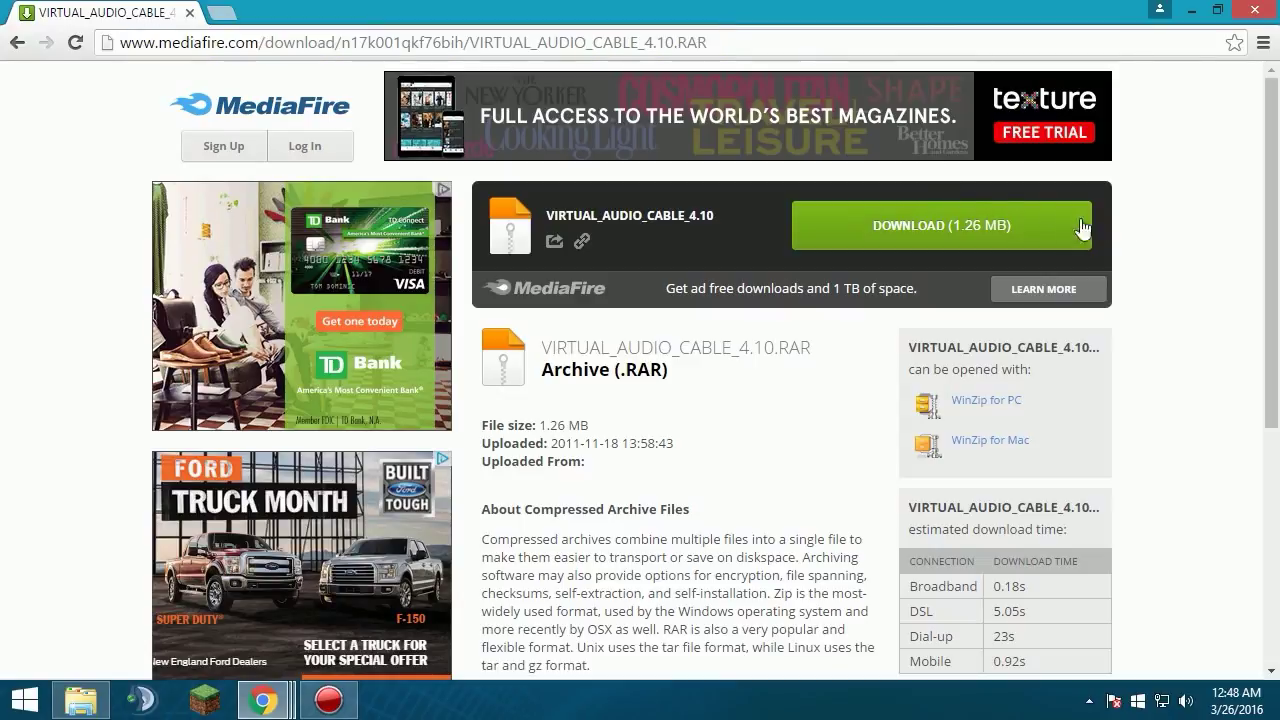
Step: Open the VIRTUAL_AUDIO_CABLE_4.10 archive on the desktop and extract its Virtual Audio Cable folder to the desktop
left_click(1190, 9)
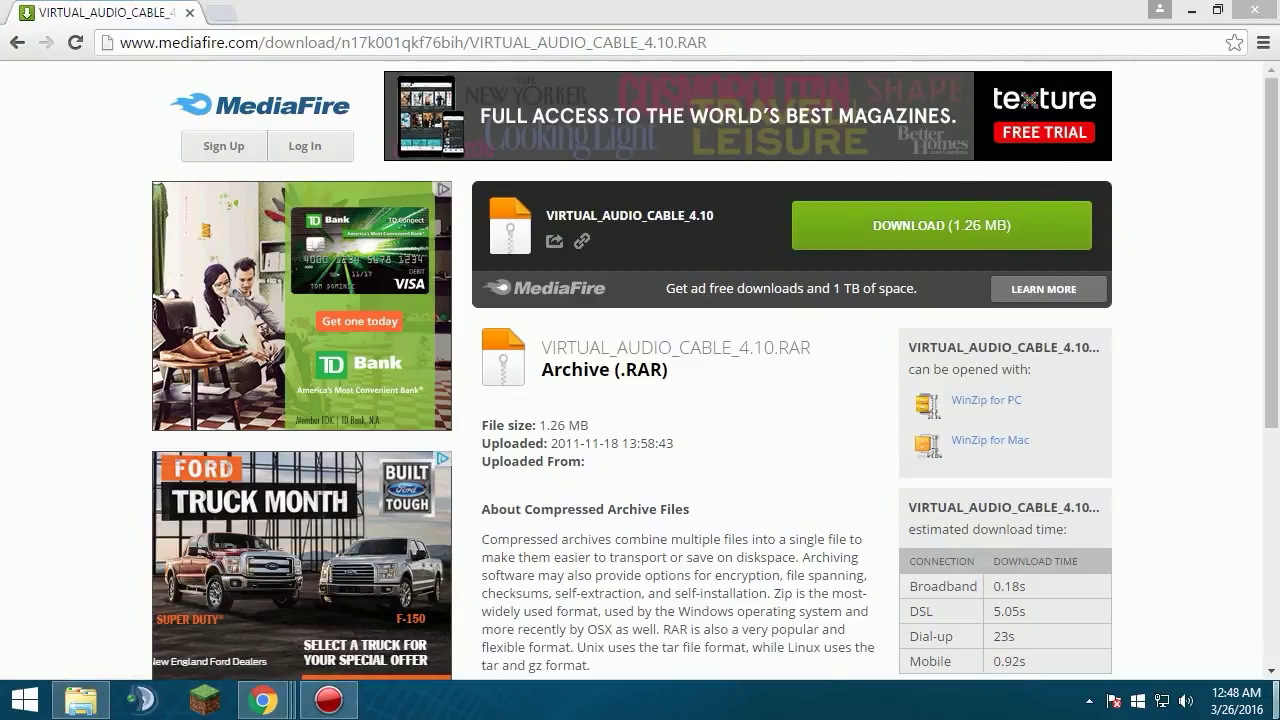
left_click(495, 183)
left_click(497, 180)
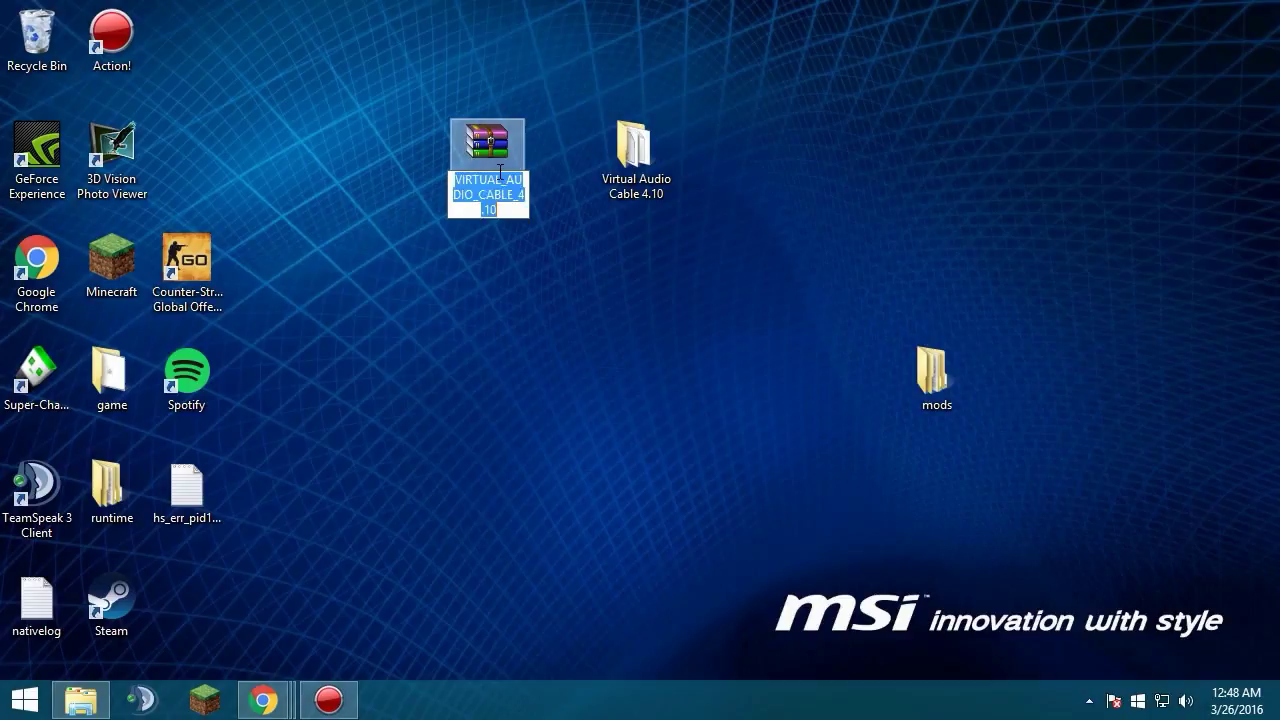
double_click(488, 134)
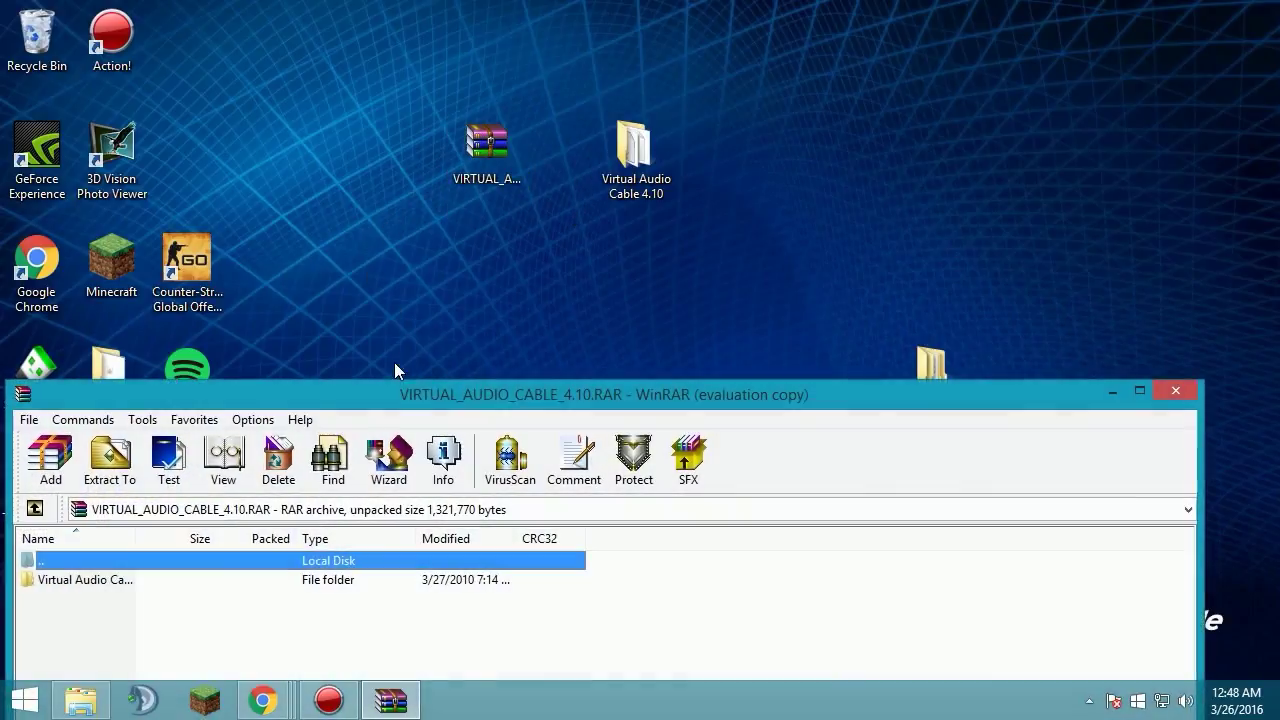
left_click_drag(395, 364, 405, 320)
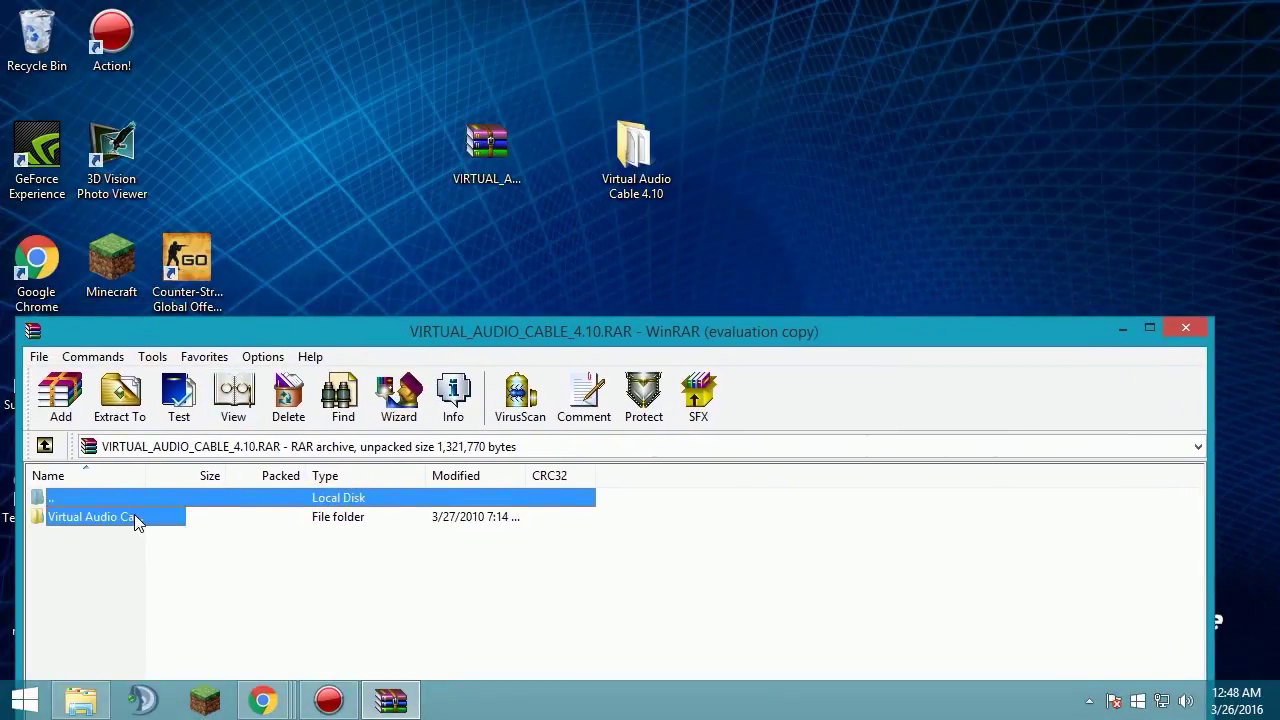
left_click_drag(134, 514, 590, 165)
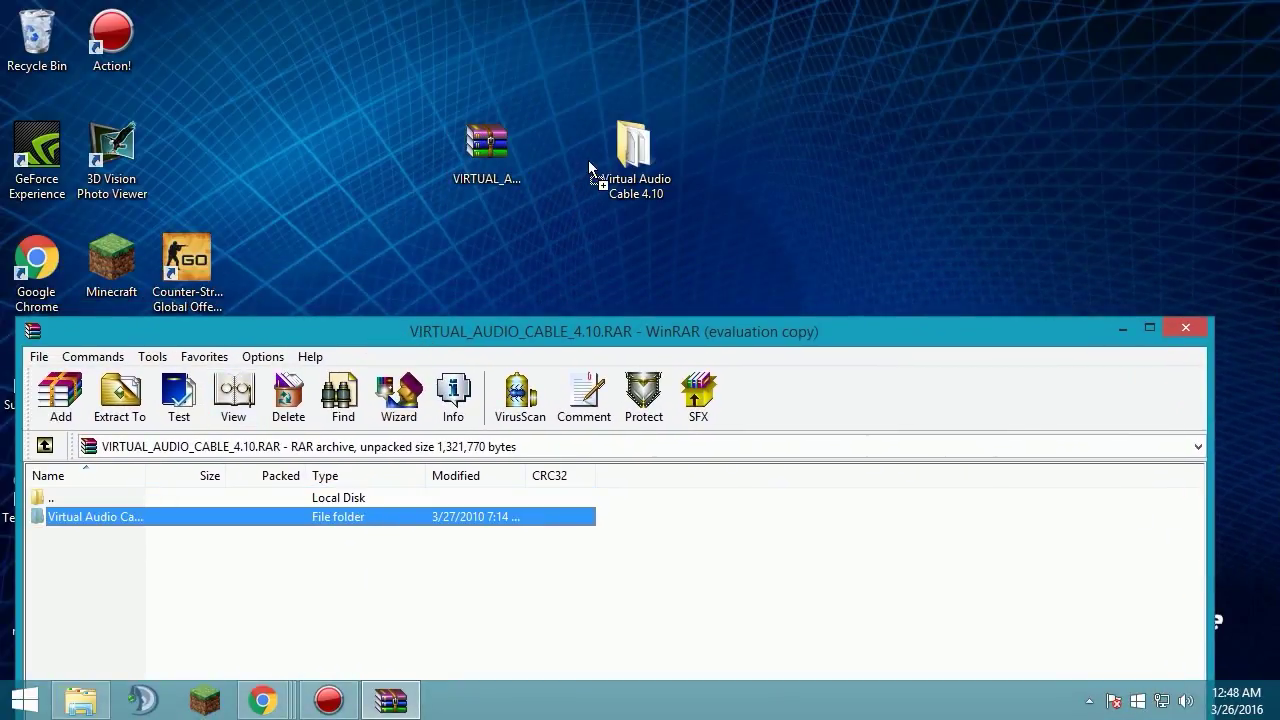
left_click(1190, 328)
Step: Open the desktop folder Virtual Audio Cable 4.10 in a maximized window and select the setup application
double_click(662, 158)
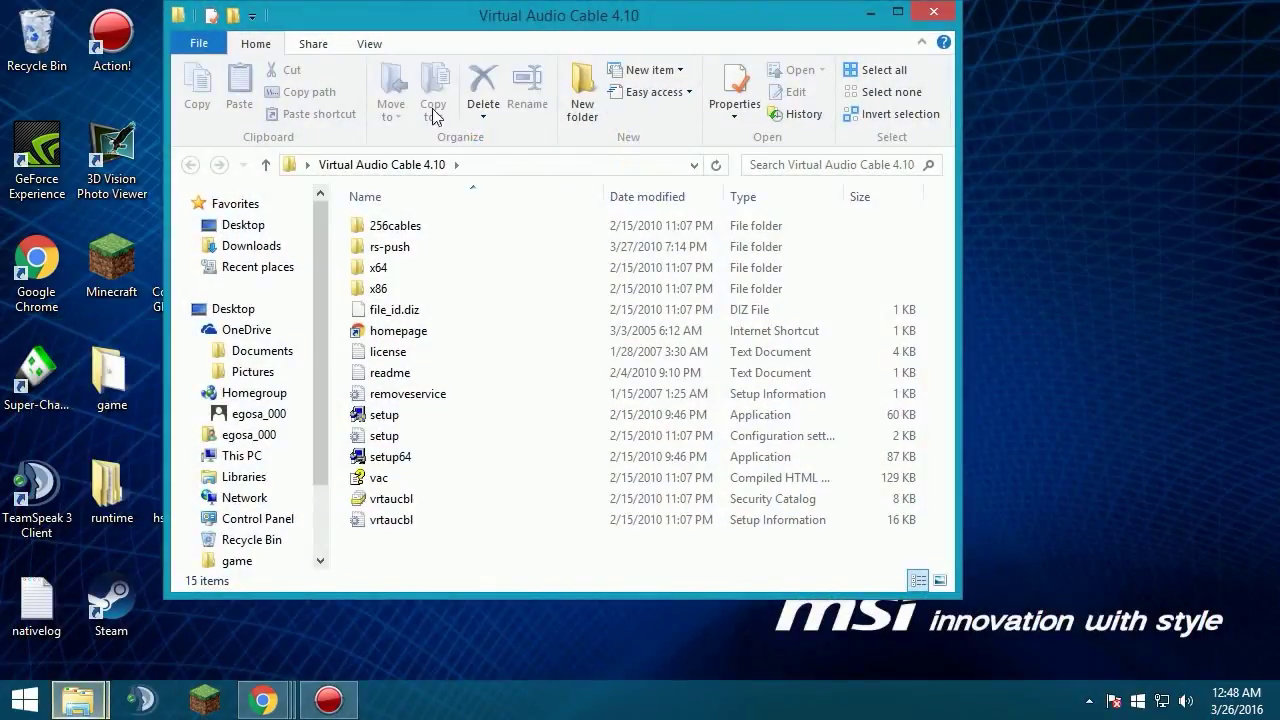
double_click(428, 33)
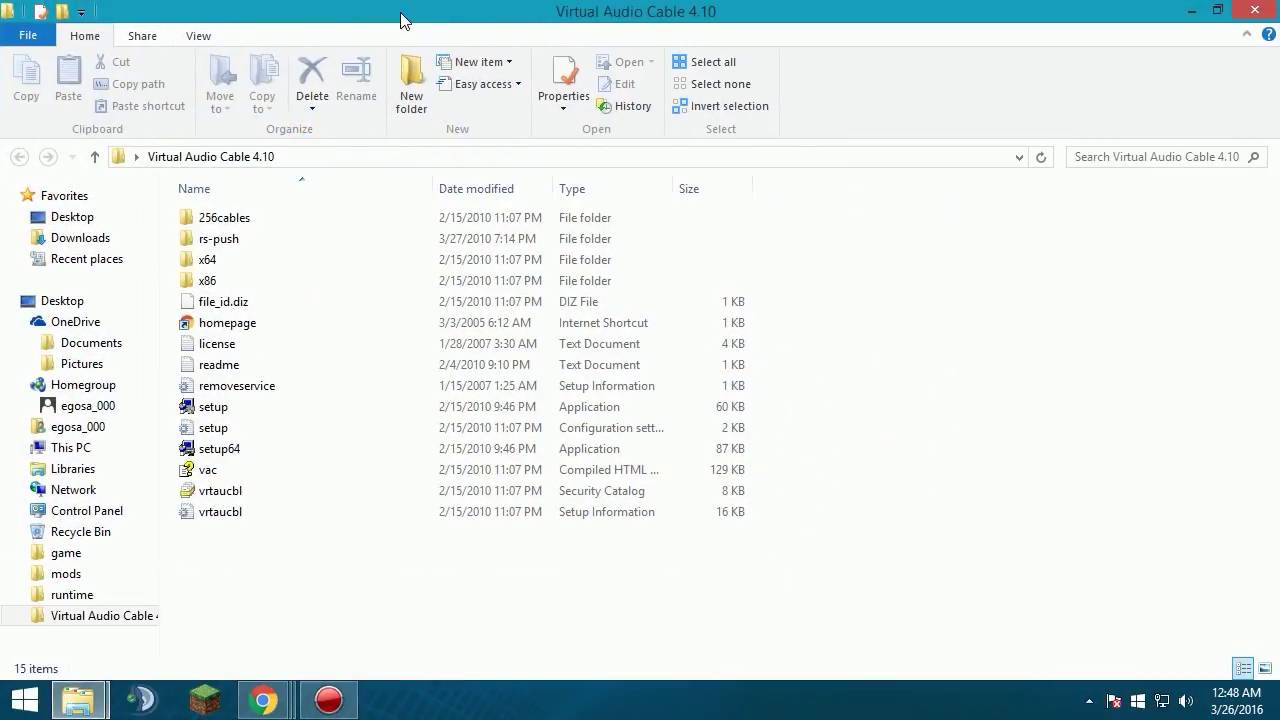
left_click(241, 450)
left_click_drag(300, 557, 246, 371)
right_click(246, 371)
left_click(207, 450)
left_click(214, 407)
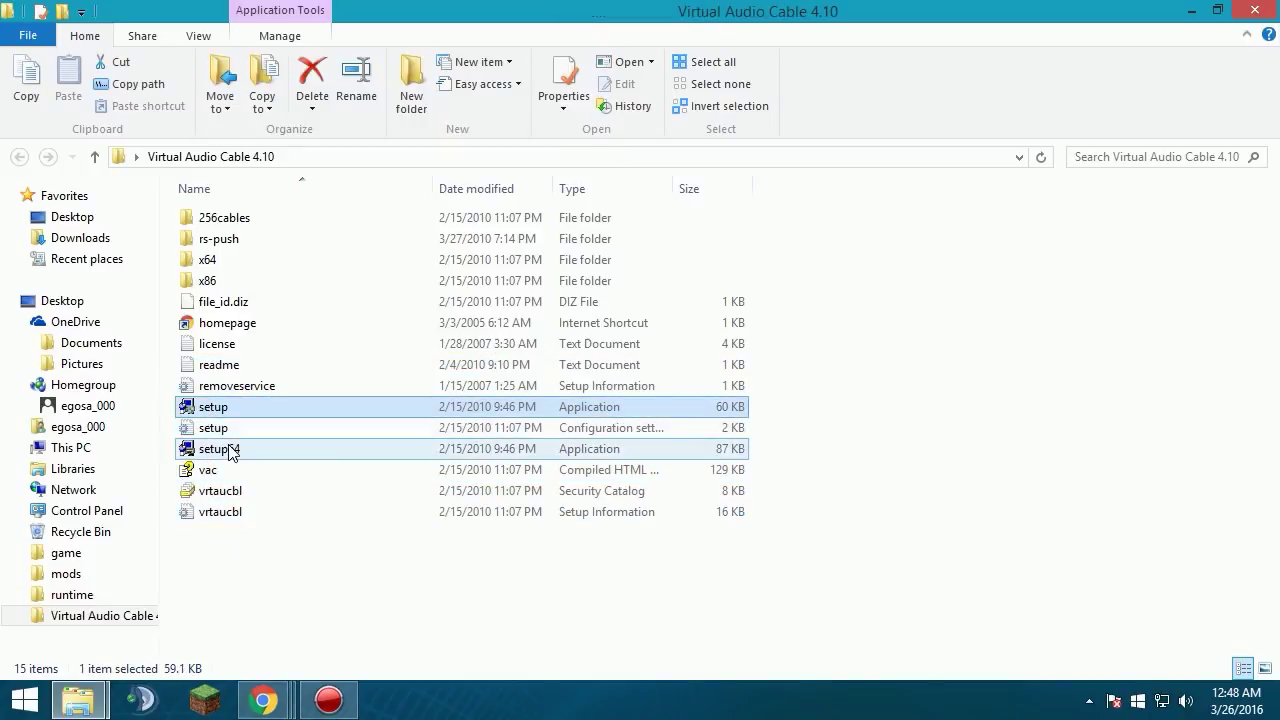
left_click(230, 449)
left_click(238, 407)
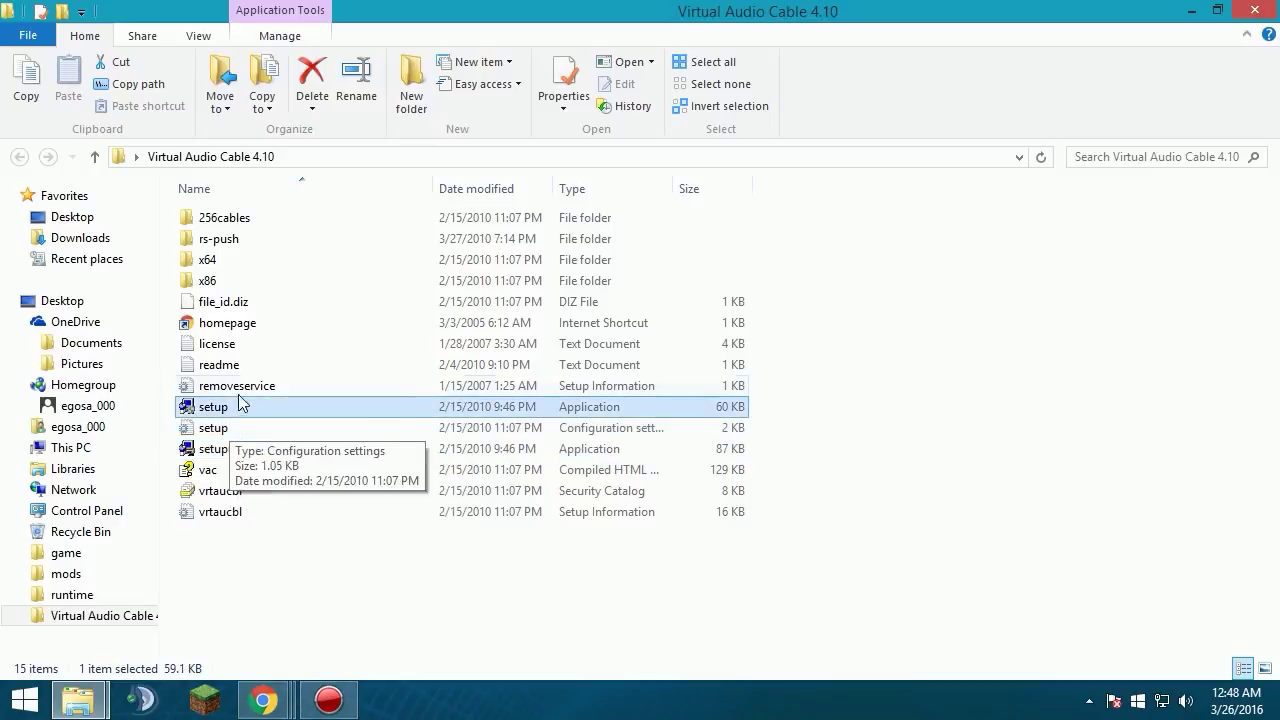
Step: Check the Windows system type in the System information to see whether it is 32-bit or 64-bit
right_click(24, 700)
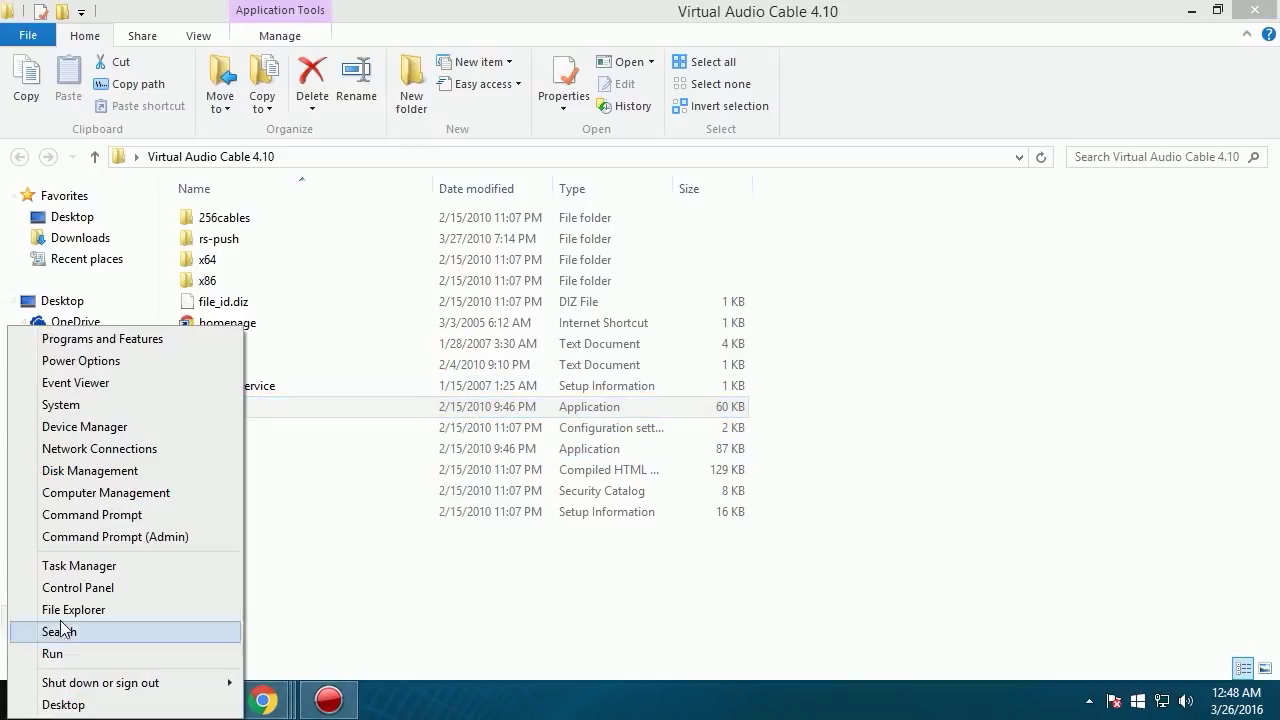
left_click(67, 410)
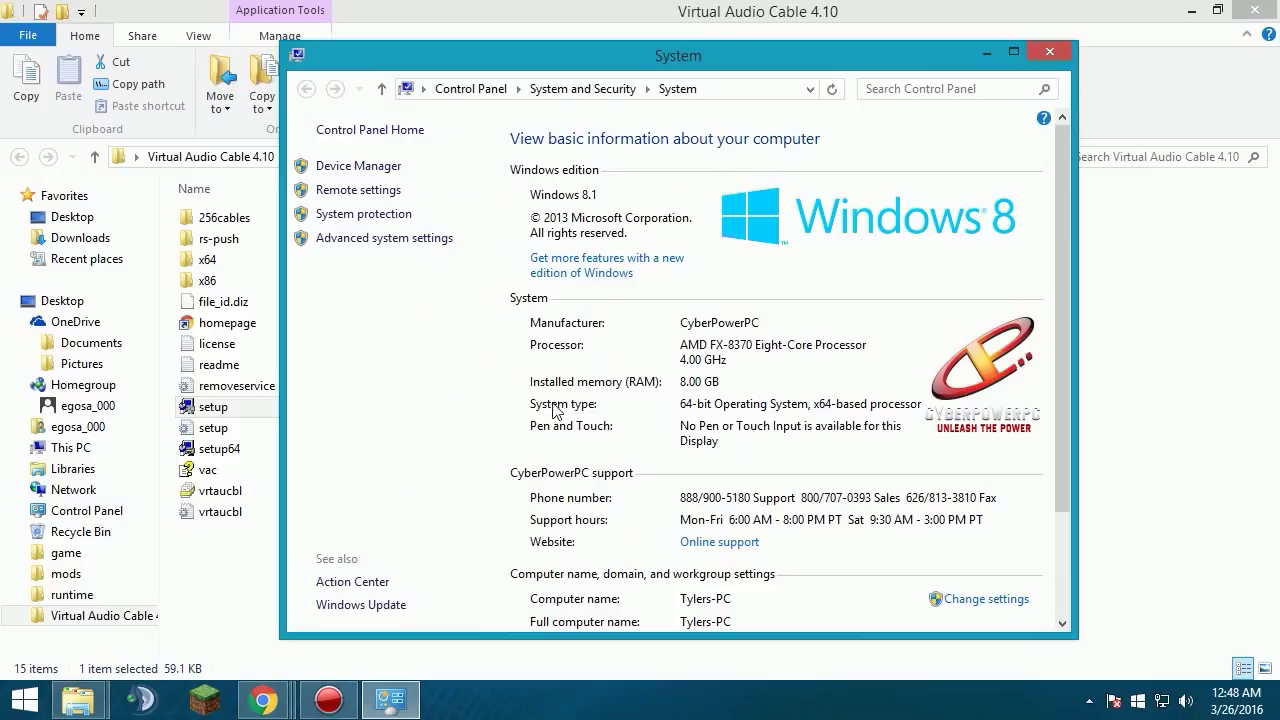
left_click(1050, 50)
right_click(24, 700)
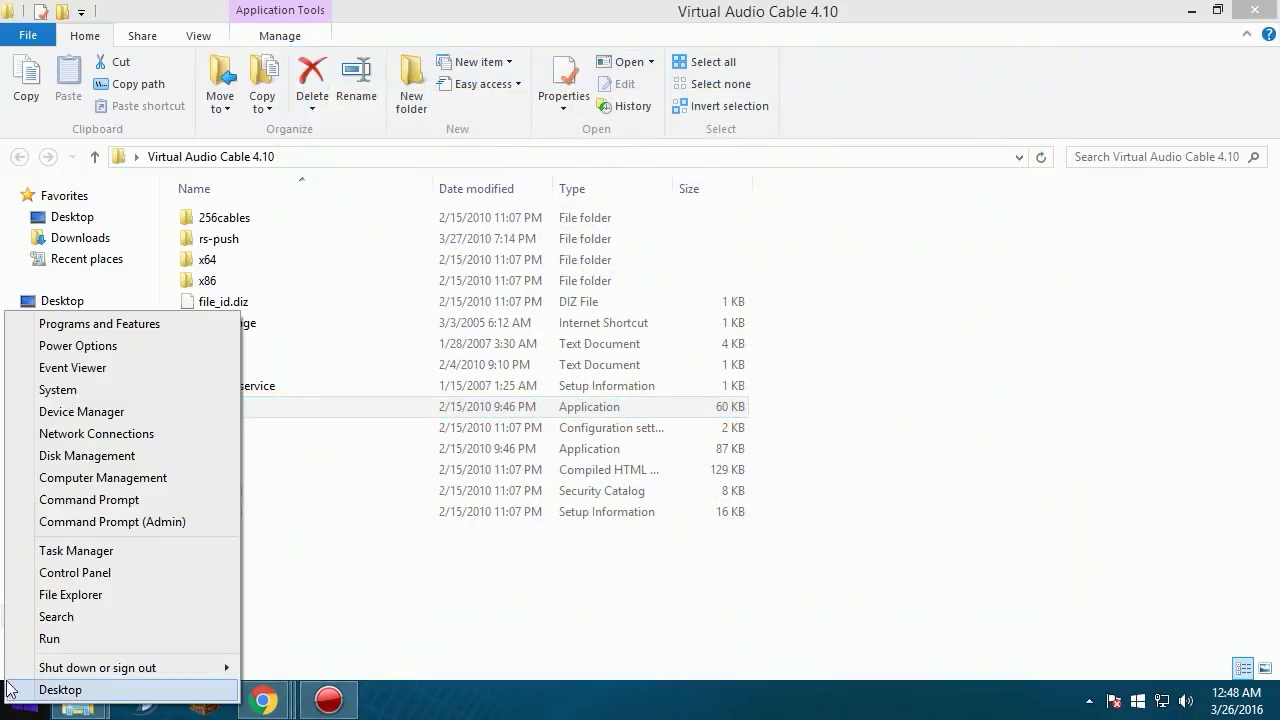
left_click(60, 390)
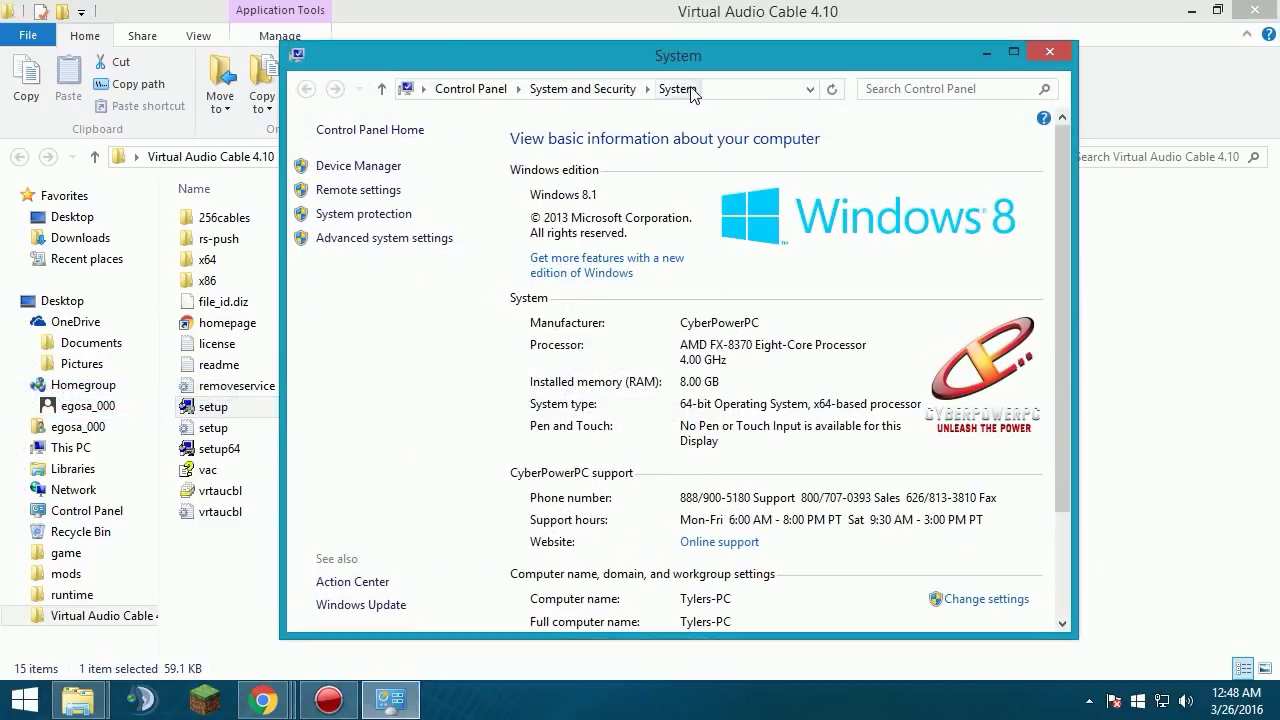
mouse_move(1268, 237)
left_click(1050, 52)
Step: Try to run the setup64 installer normally and keep its trace log file
left_click(222, 449)
left_click(215, 407)
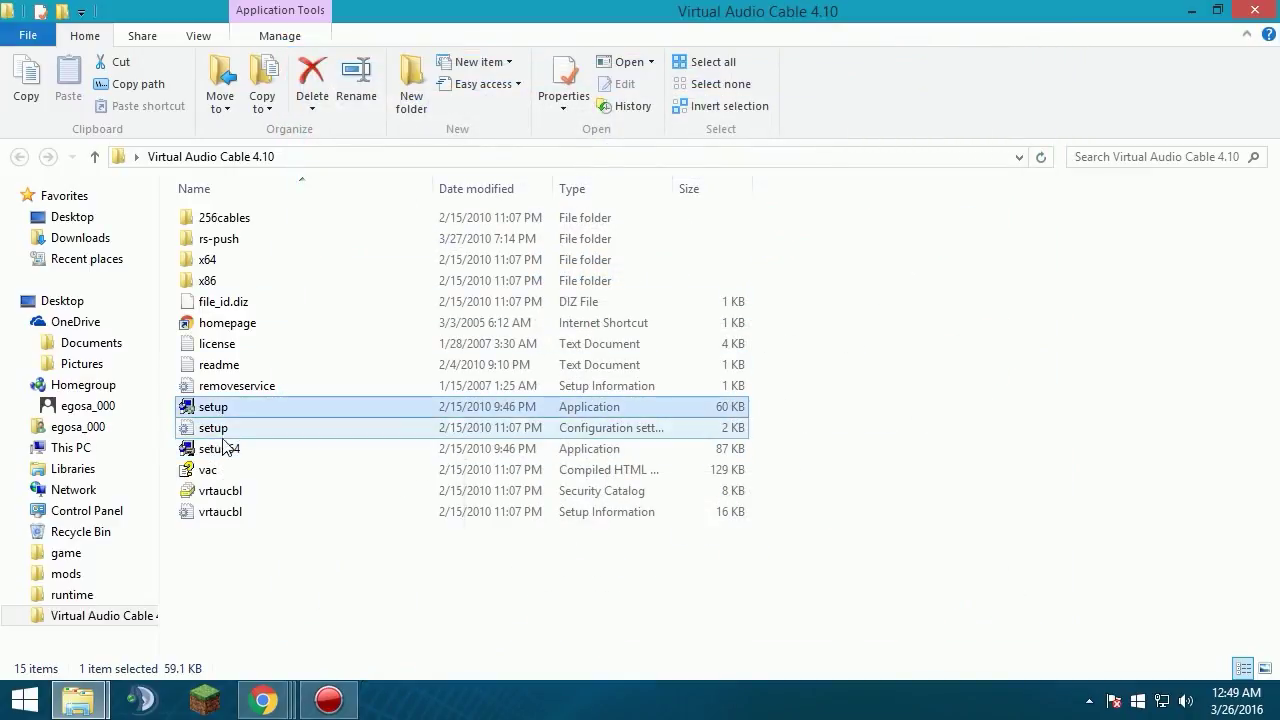
left_click(229, 449)
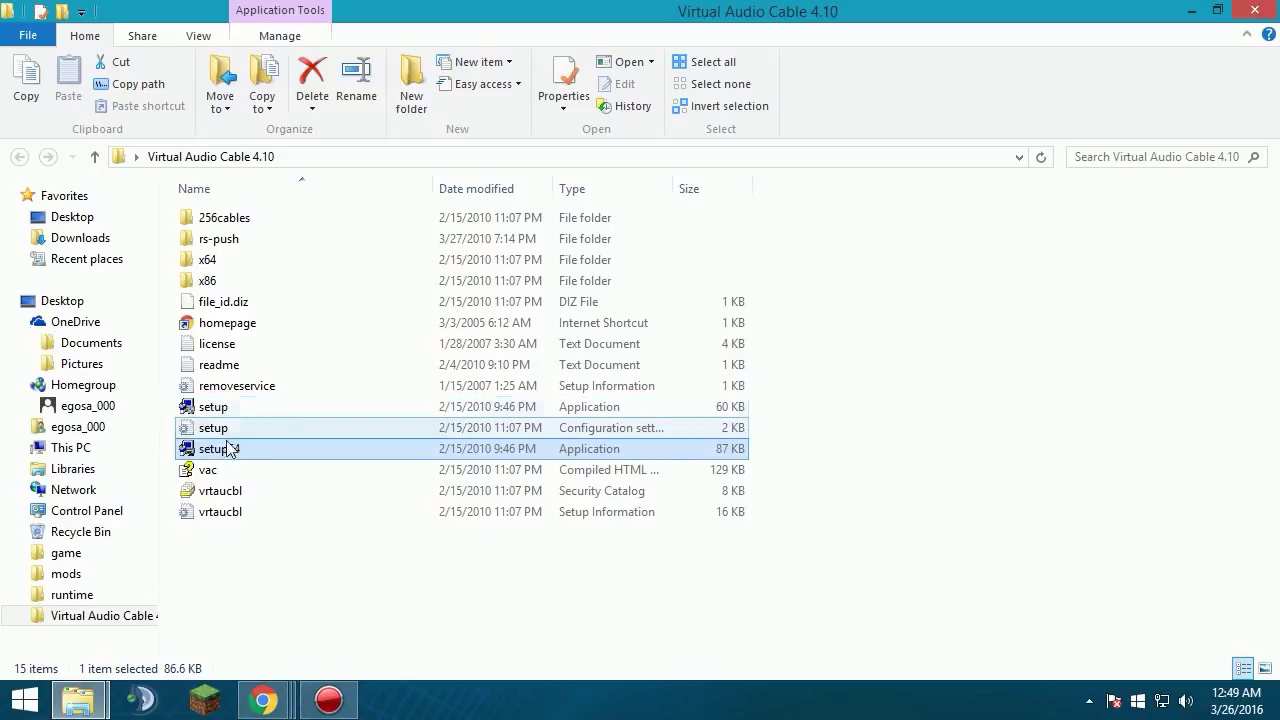
left_click(230, 410)
double_click(238, 450)
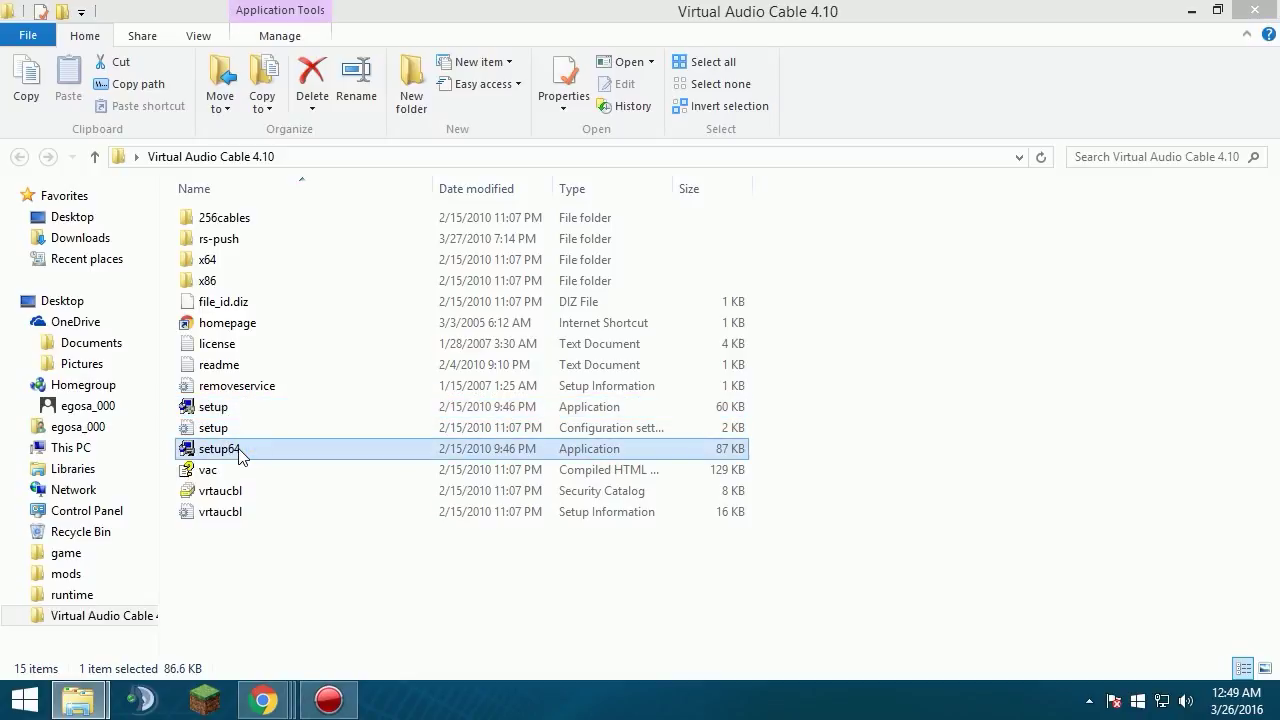
left_click(780, 422)
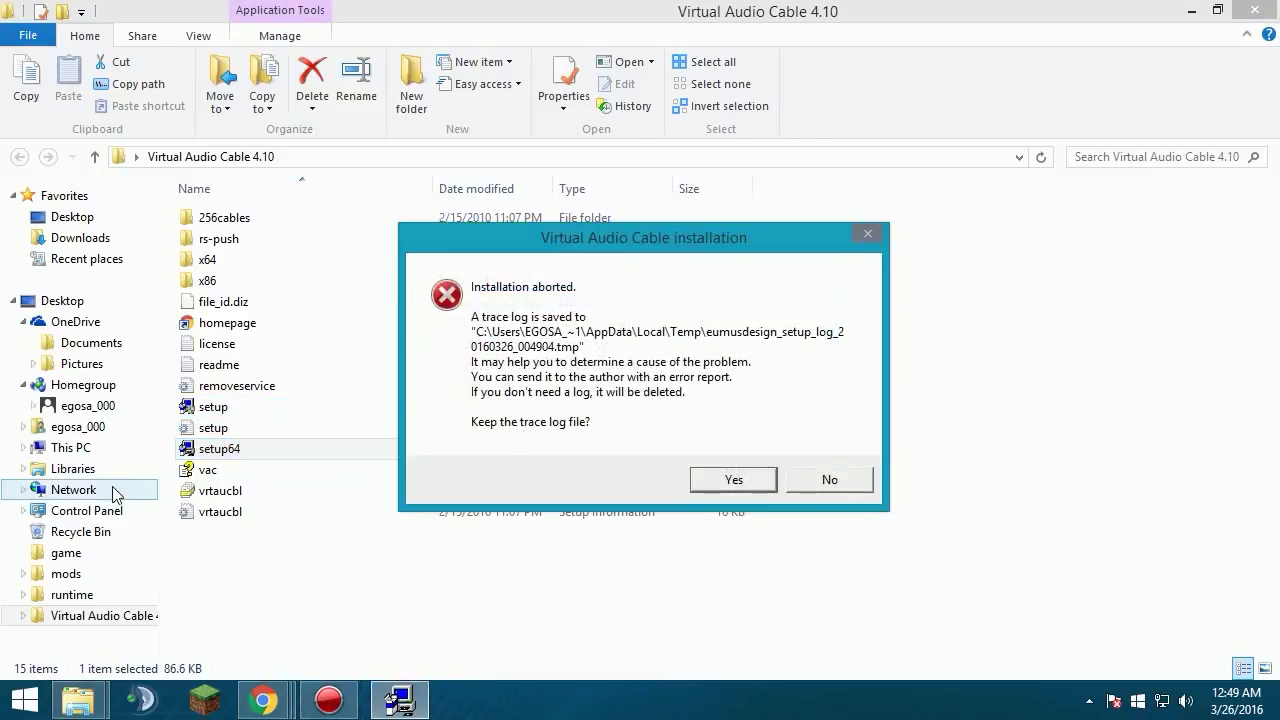
left_click(762, 482)
Step: Run setup64 as administrator, accept the license agreement, and exit the installer at the installation folder options
right_click(255, 449)
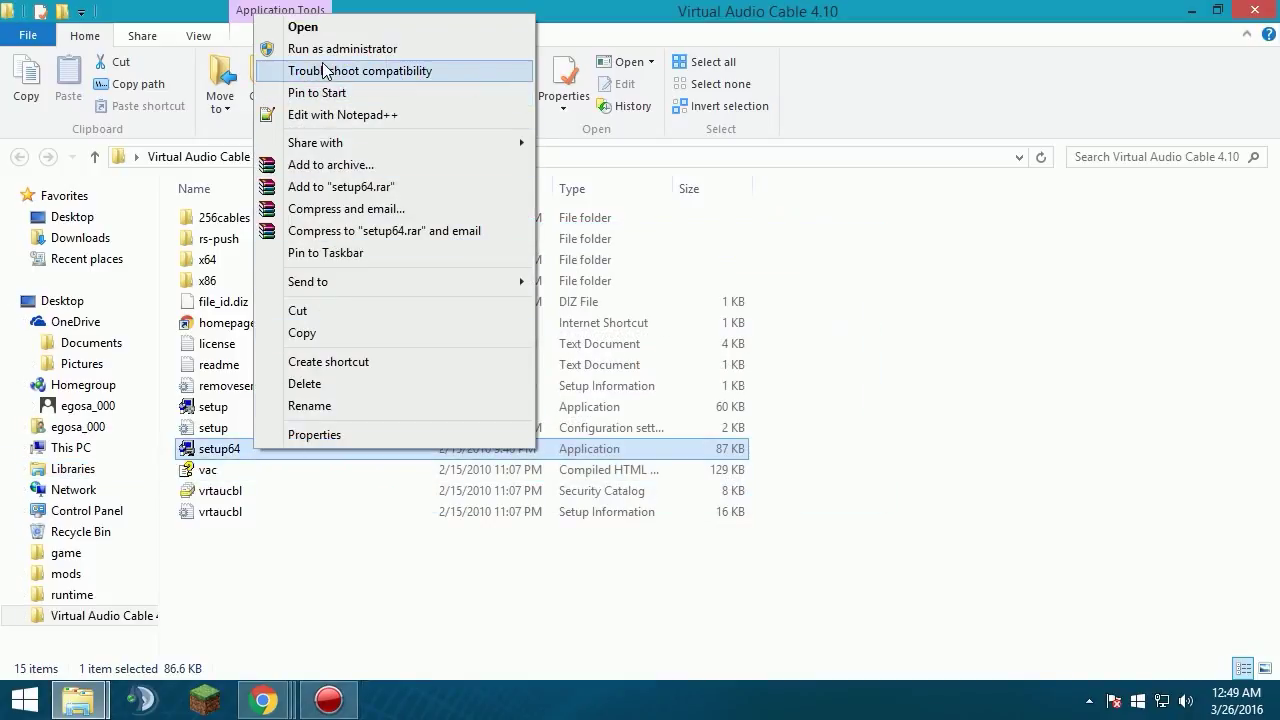
left_click(336, 48)
left_click(726, 389)
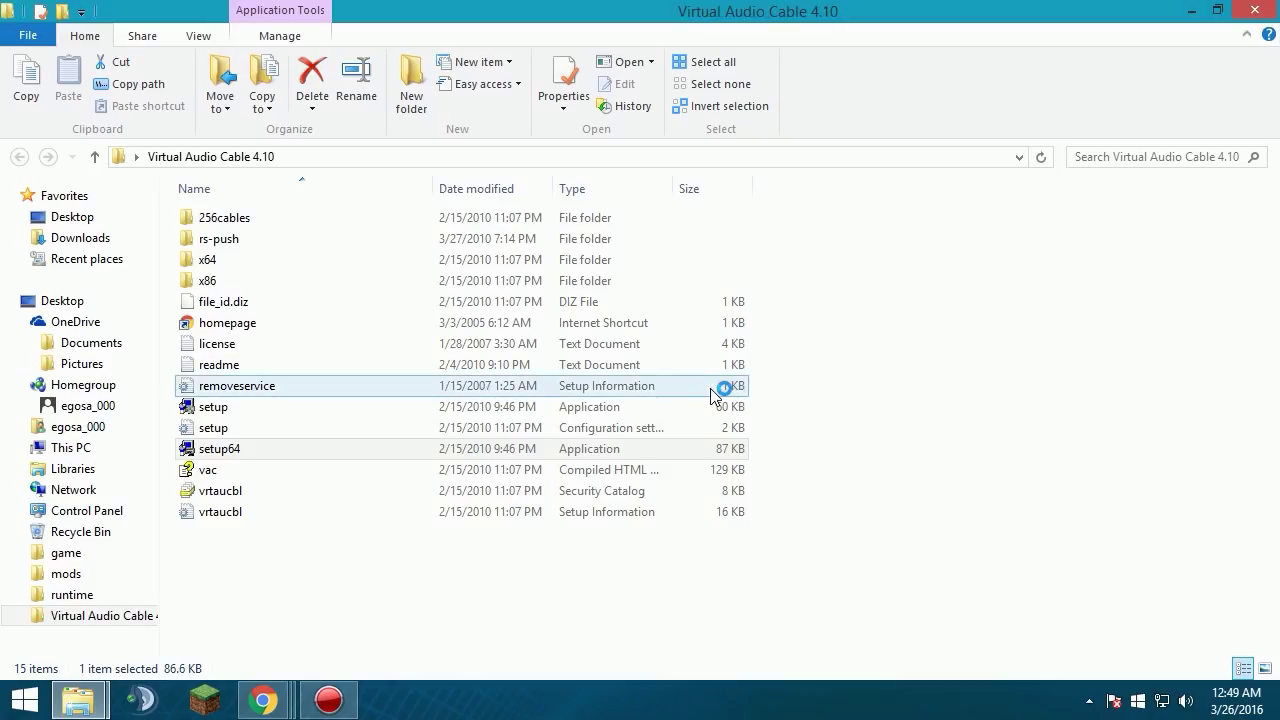
left_click(603, 419)
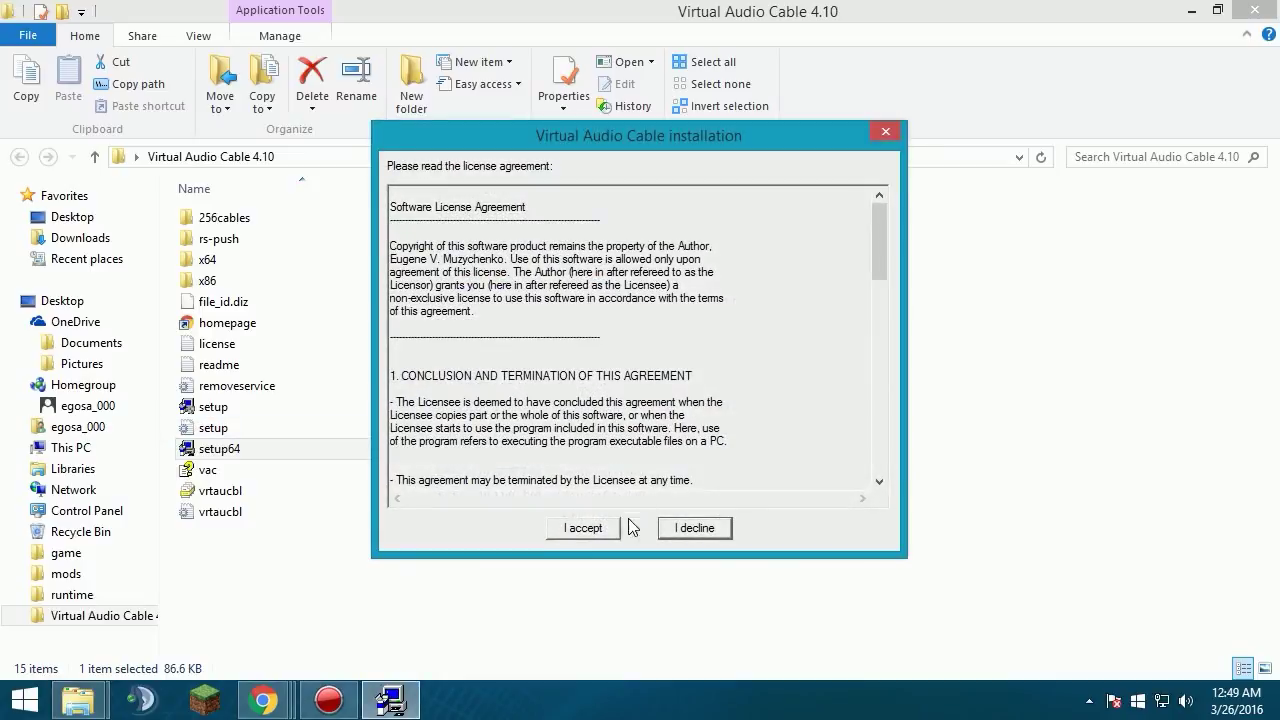
left_click(586, 527)
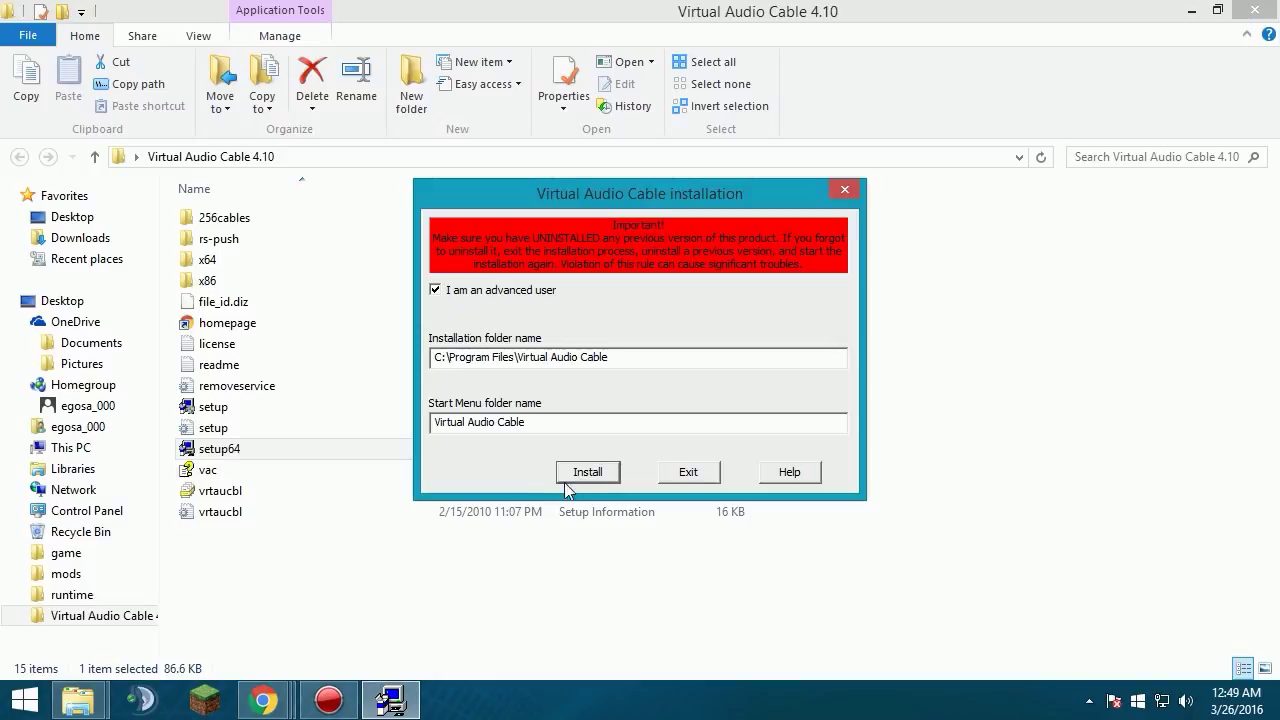
left_click(843, 195)
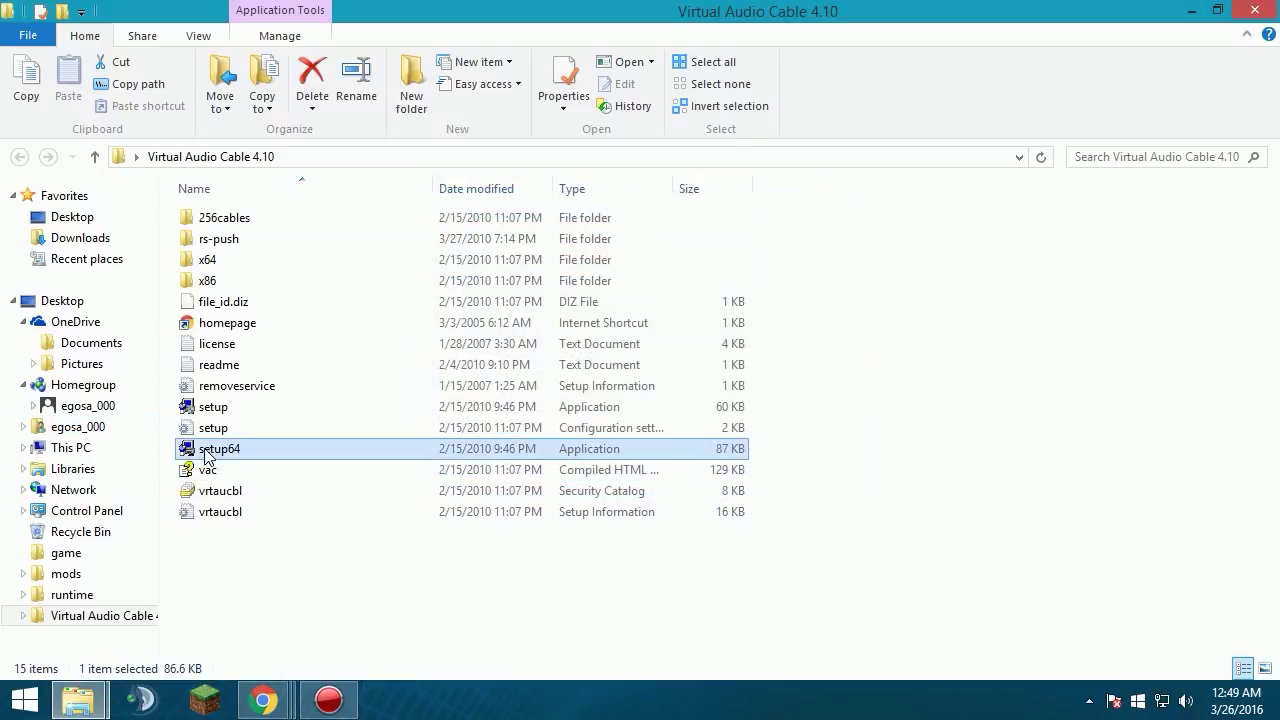
Step: Look into the x86 folder, return to Virtual Audio Cable 4.10, and open the x64 folder
left_click(207, 262)
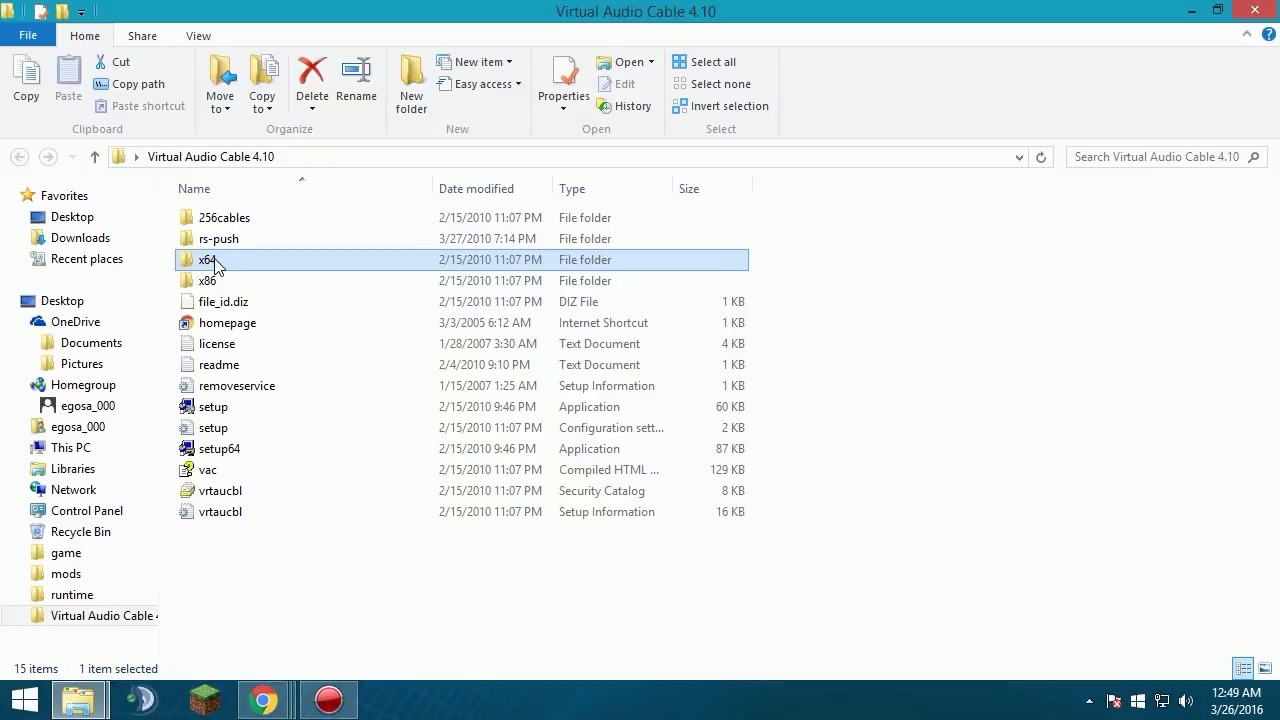
left_click(205, 284)
double_click(205, 284)
left_click(203, 284)
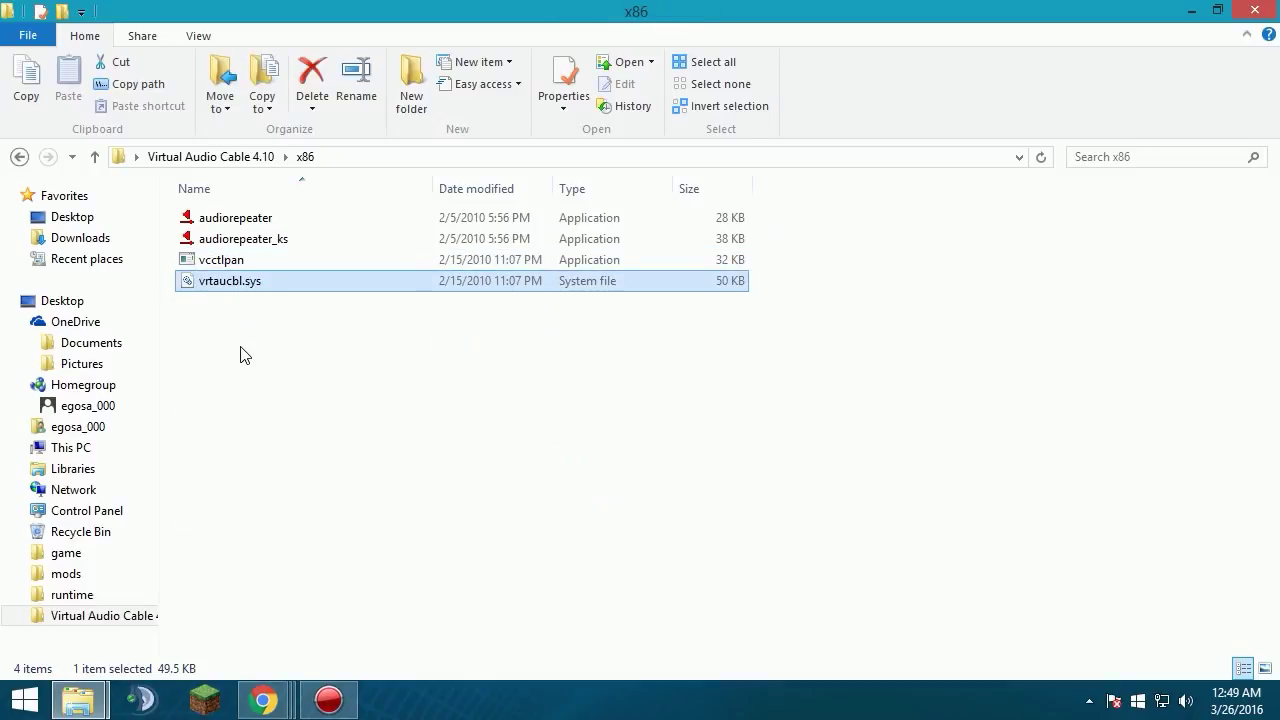
left_click(243, 354)
left_click(20, 158)
left_click(205, 255)
double_click(205, 255)
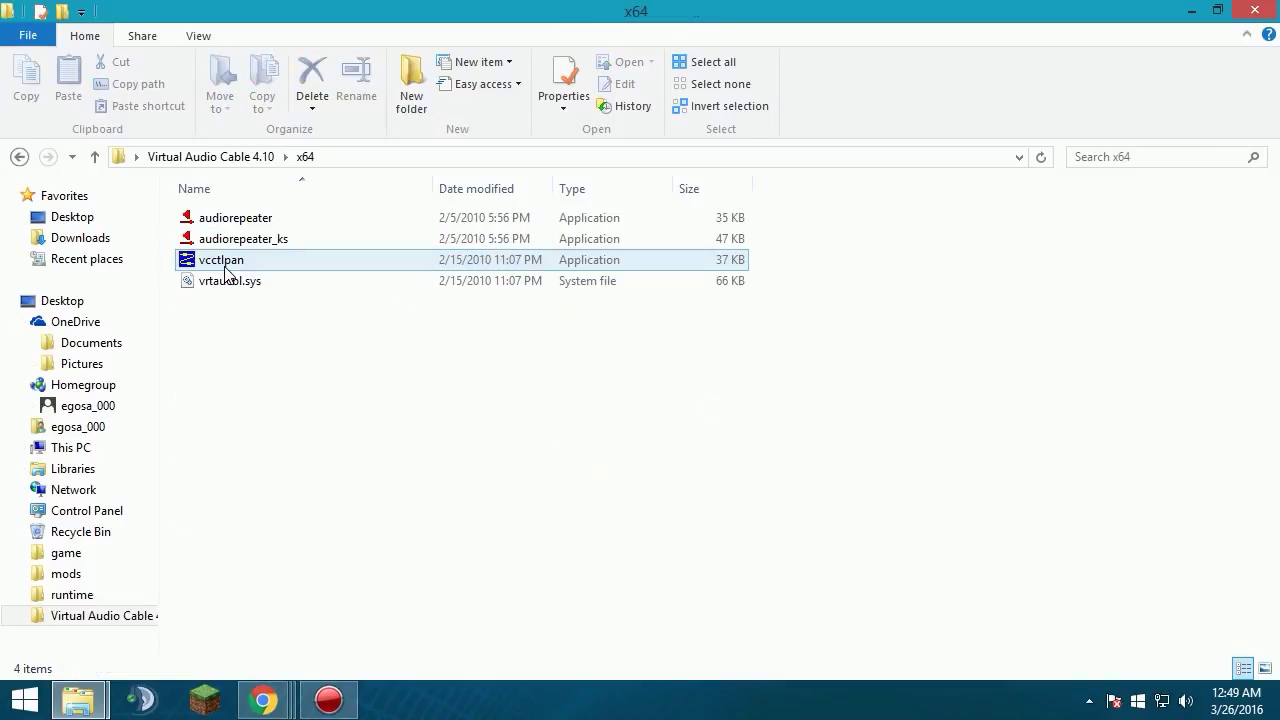
Step: Copy all the files in the x64 folder, from audiorepeater through vrtaucbl.sys
left_click_drag(220, 332, 225, 210)
right_click(225, 210)
left_click(194, 369)
left_click_drag(250, 378, 272, 236)
right_click(274, 250)
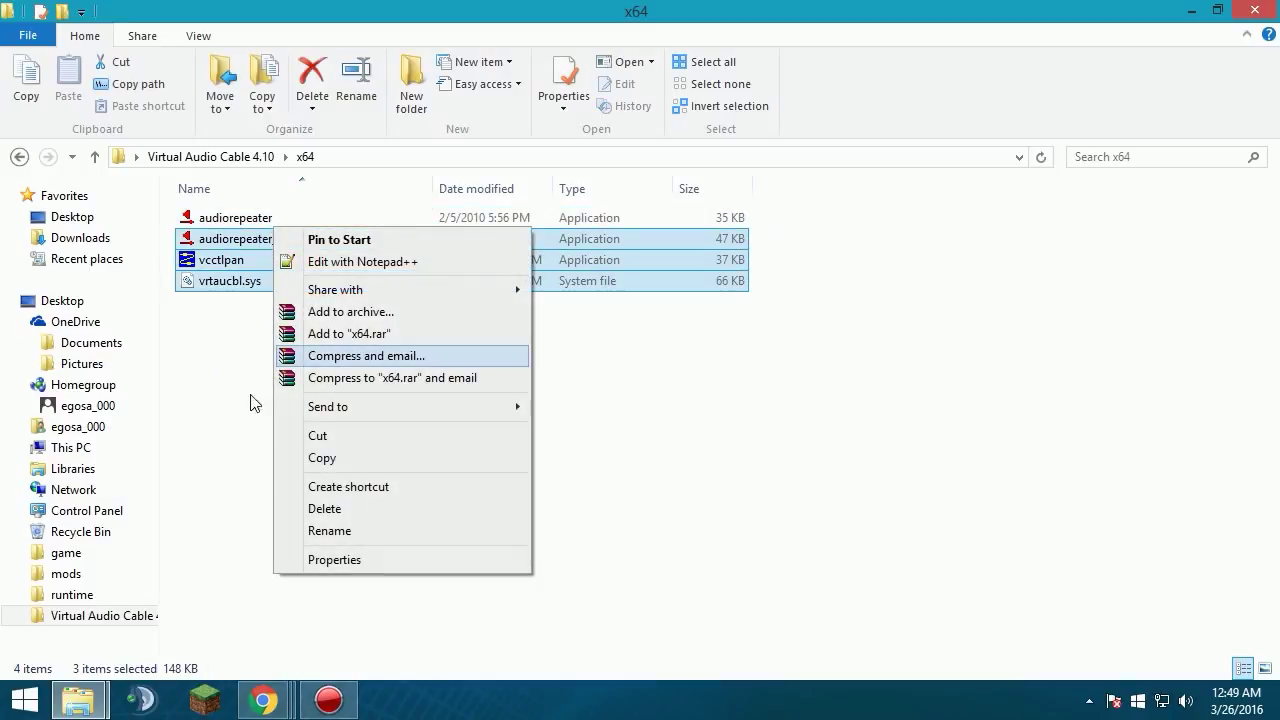
right_click(238, 367)
left_click(397, 358)
left_click_drag(397, 358, 393, 217)
right_click(393, 217)
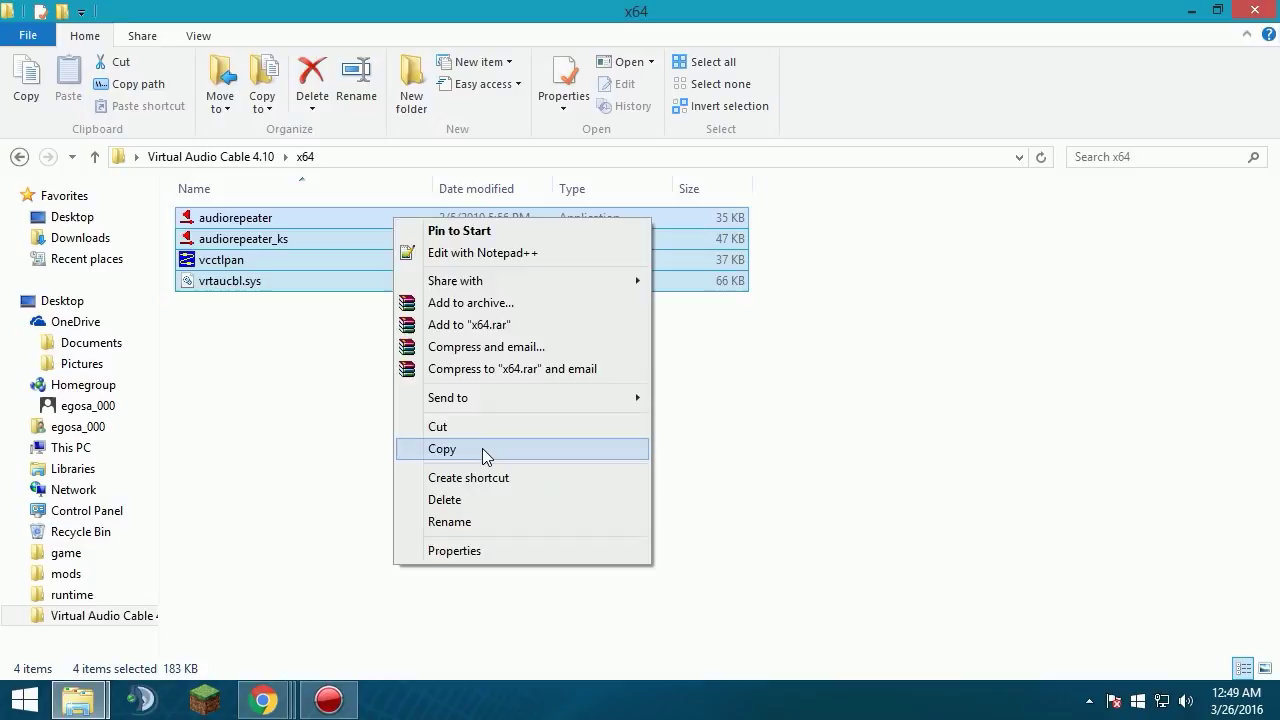
left_click(482, 448)
Step: Try to paste the copied x64 files into C:\Program Files\Virtual Audio Cable, cancel replacing the same-named files, and close the folder window
left_click(104, 449)
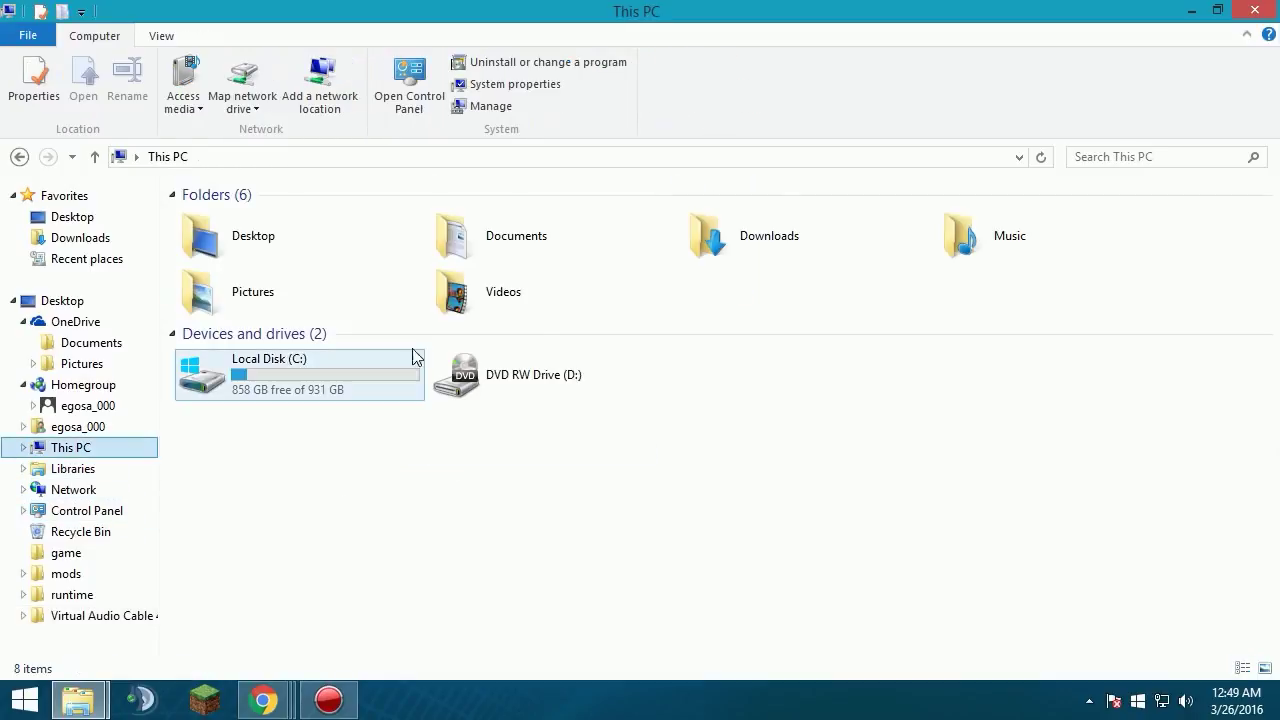
left_click(290, 364)
double_click(308, 378)
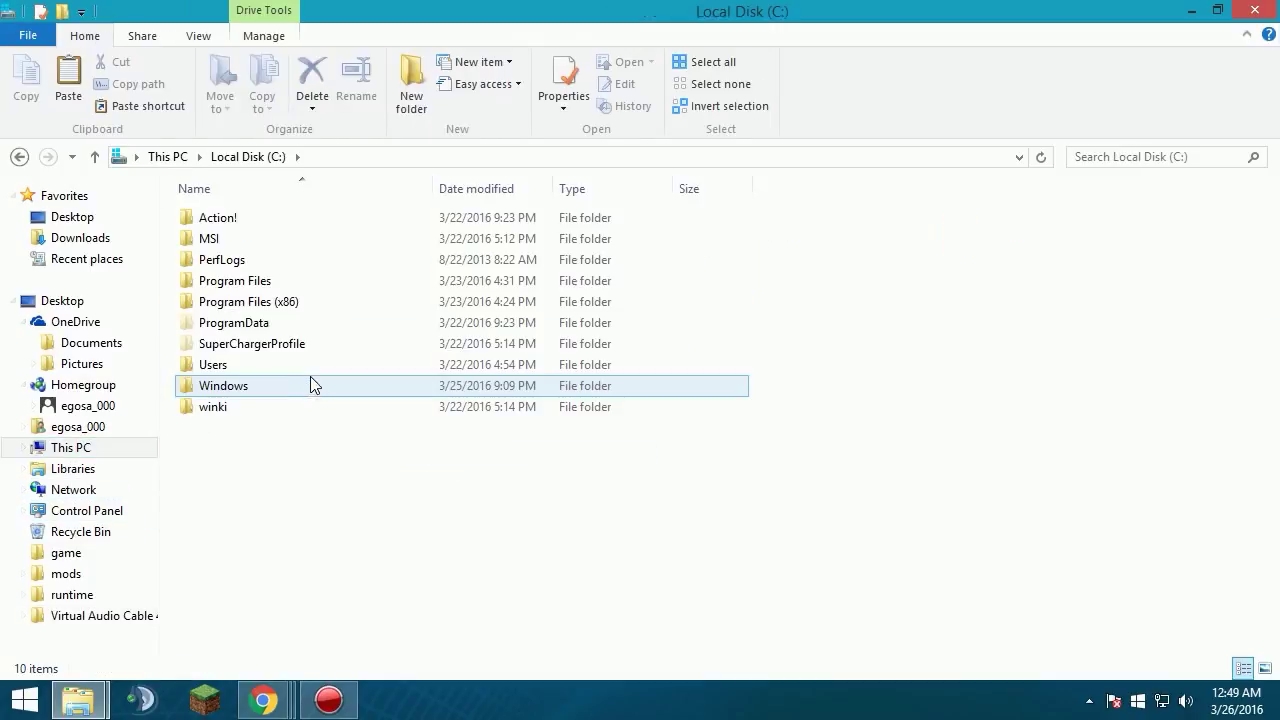
double_click(250, 282)
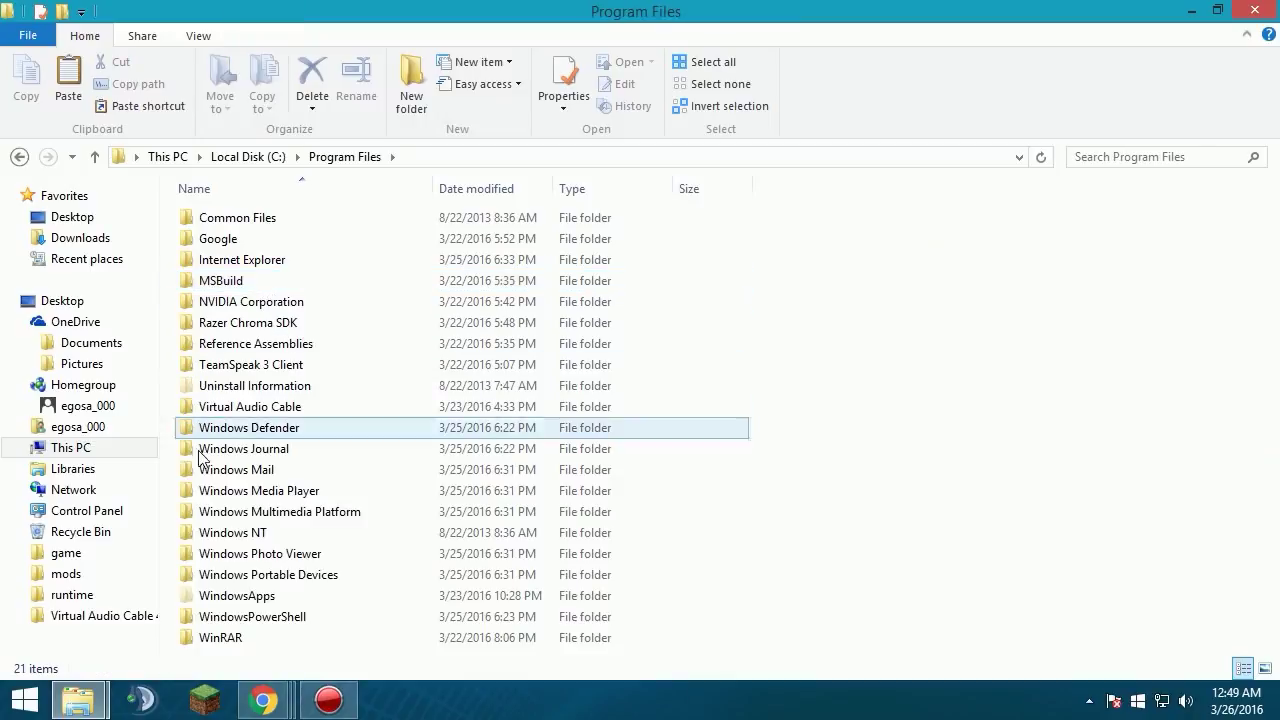
double_click(241, 402)
right_click(331, 543)
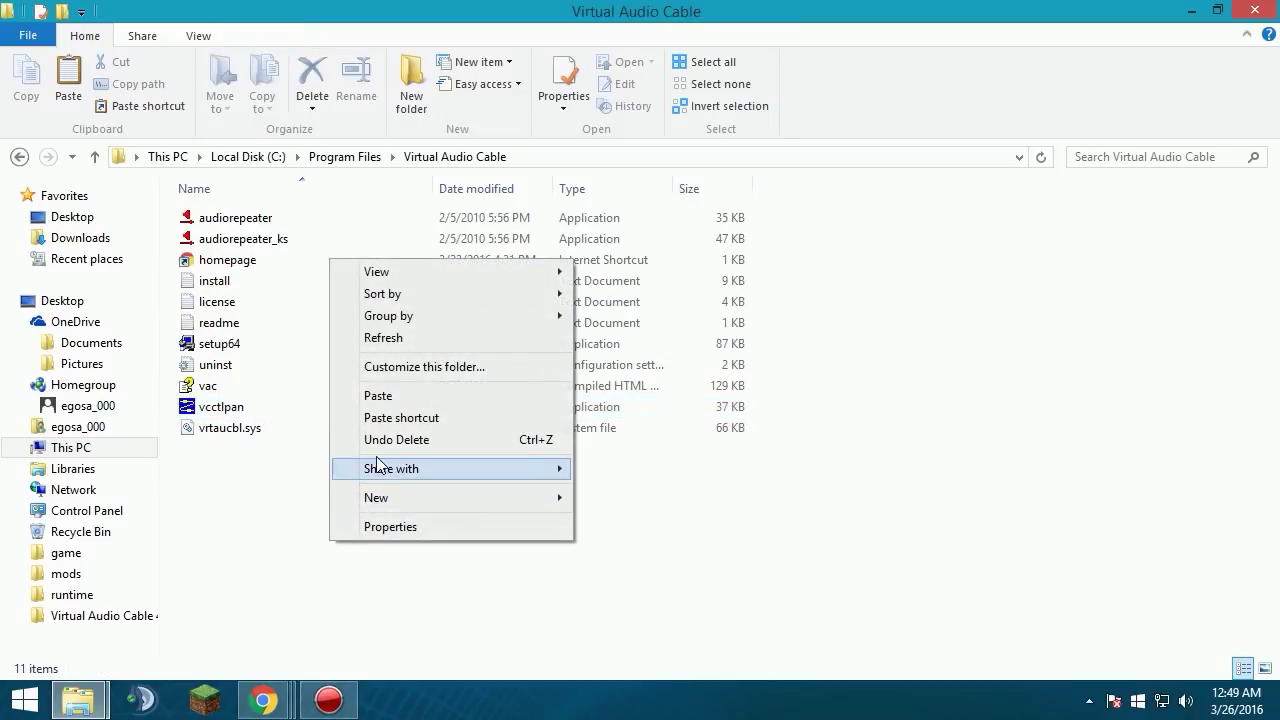
left_click(363, 399)
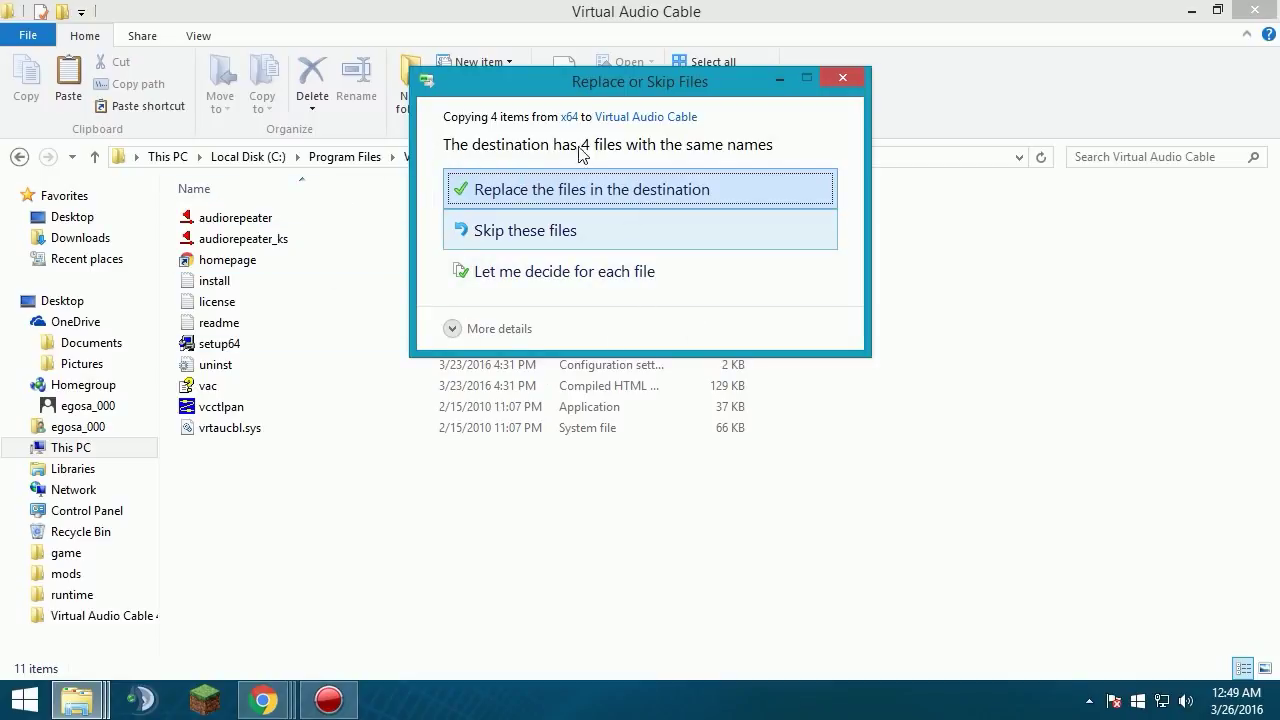
left_click(838, 79)
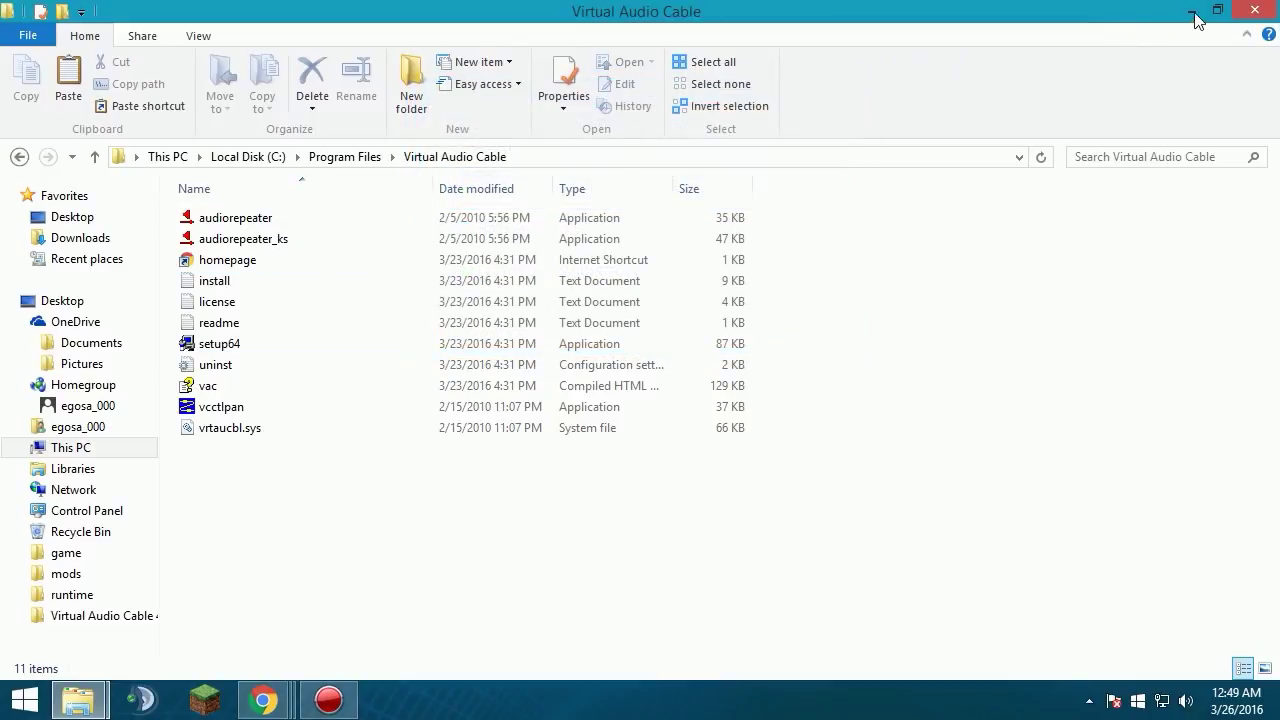
left_click(1252, 10)
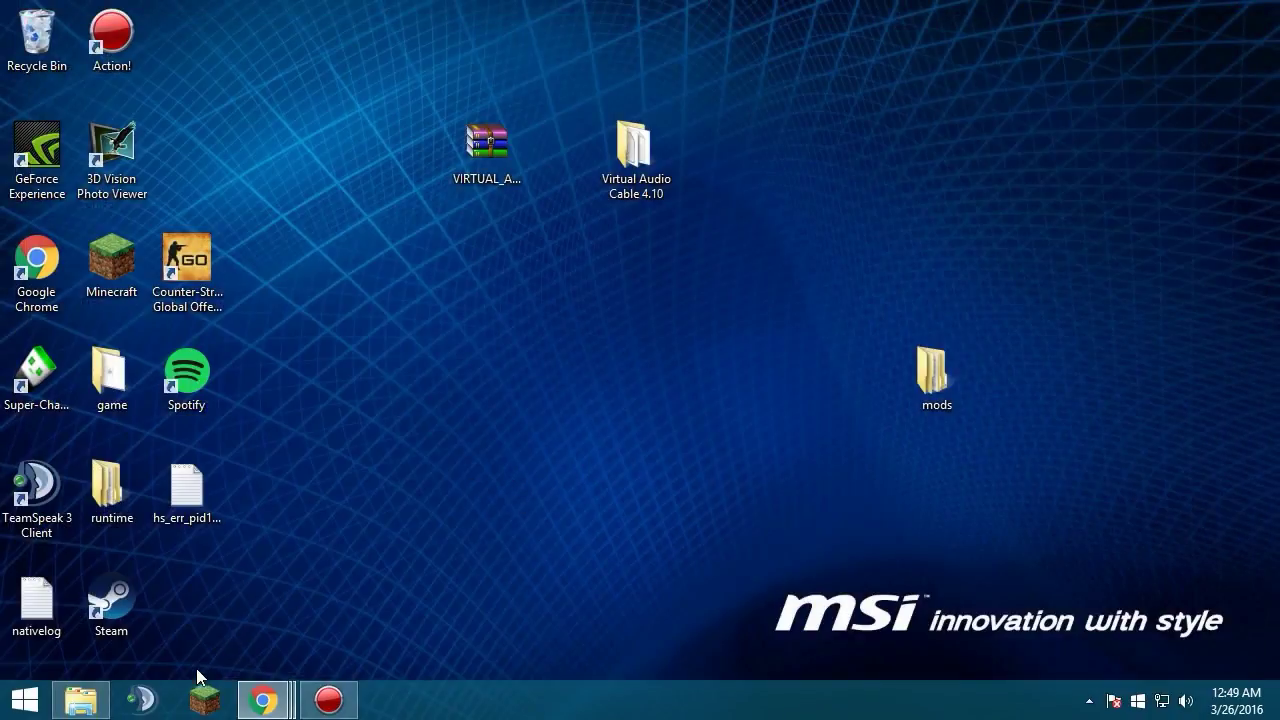
Step: Switch to TeamSpeak 3, close the leftover folder window, and show the Tutorial Bot entry in the identities settings
left_click(142, 700)
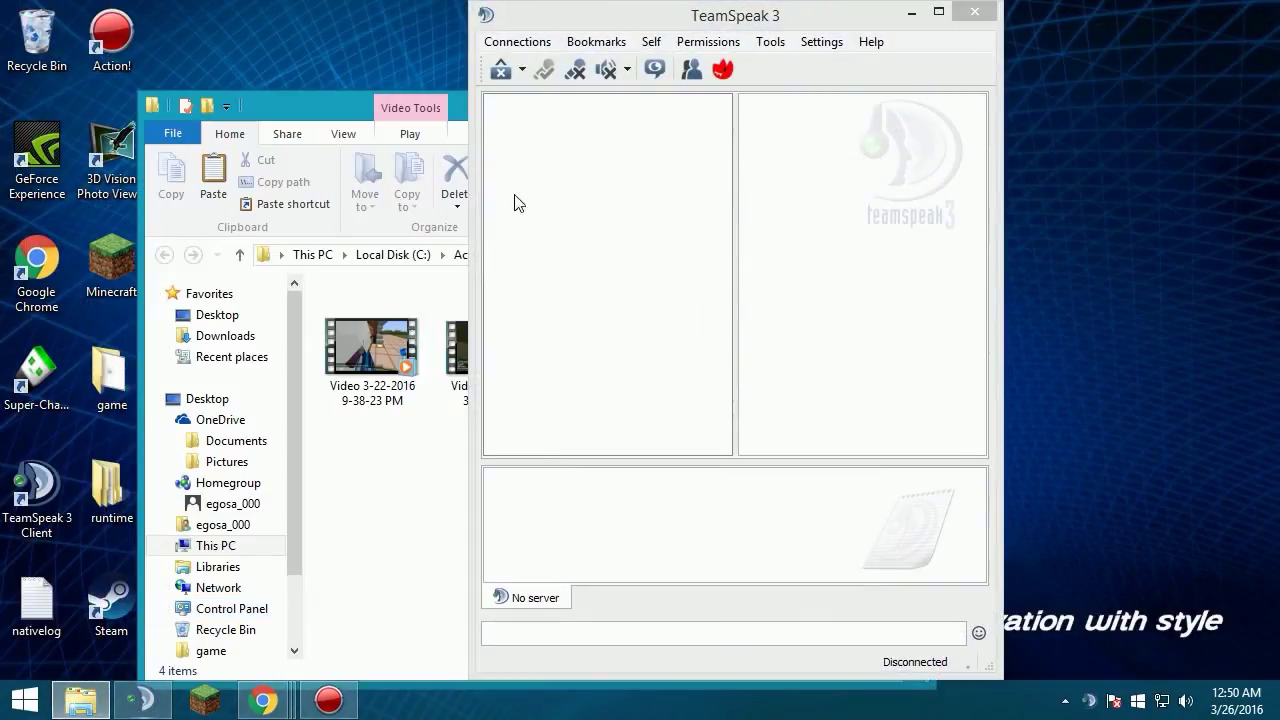
left_click(909, 89)
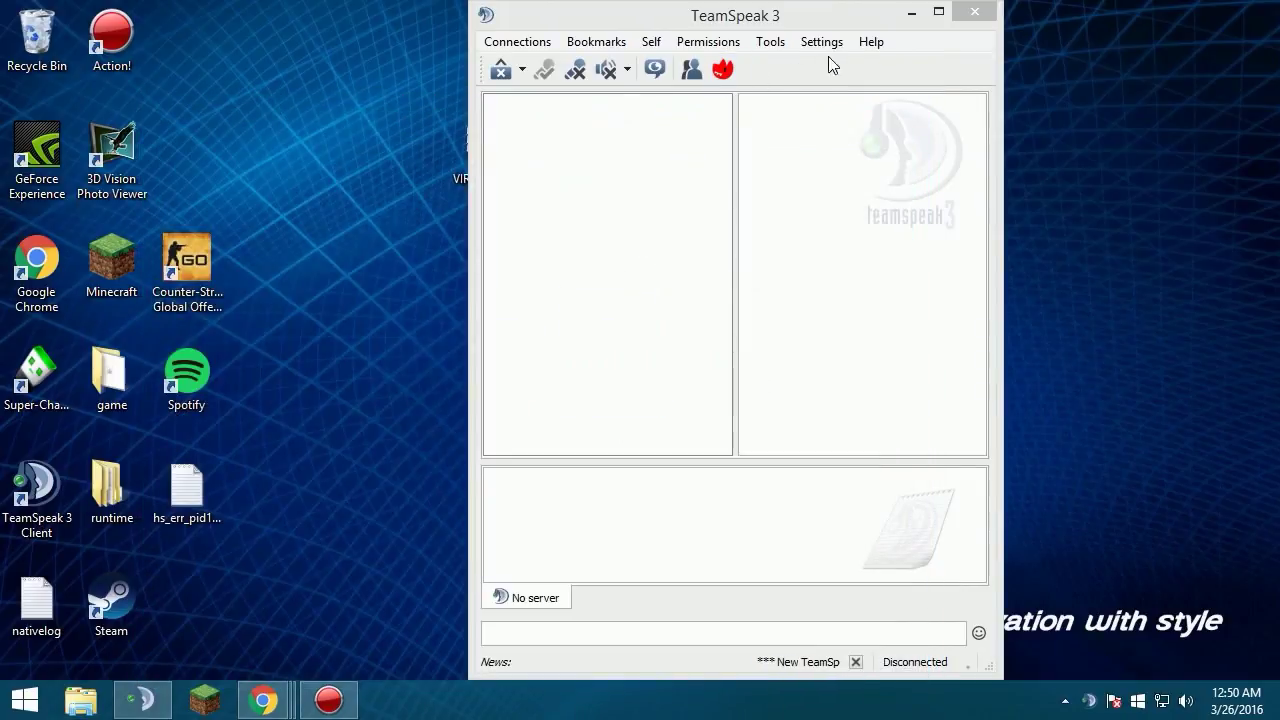
left_click(821, 42)
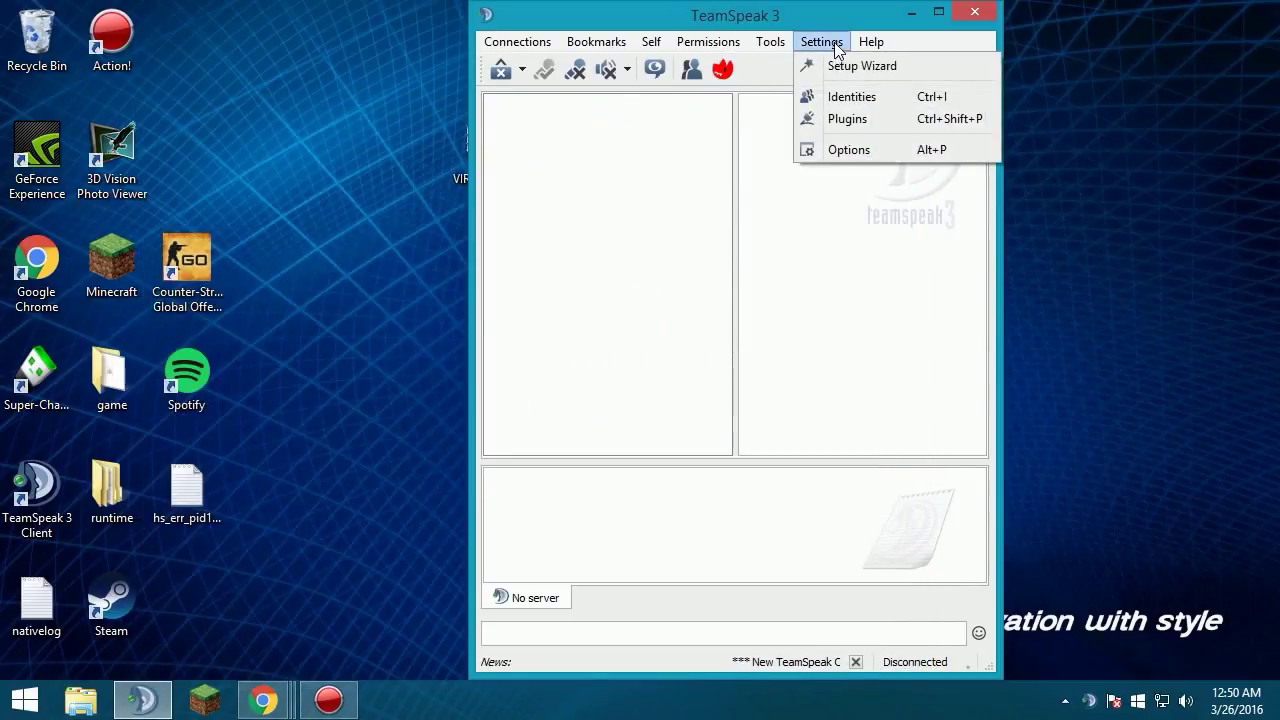
left_click(851, 97)
left_click(606, 257)
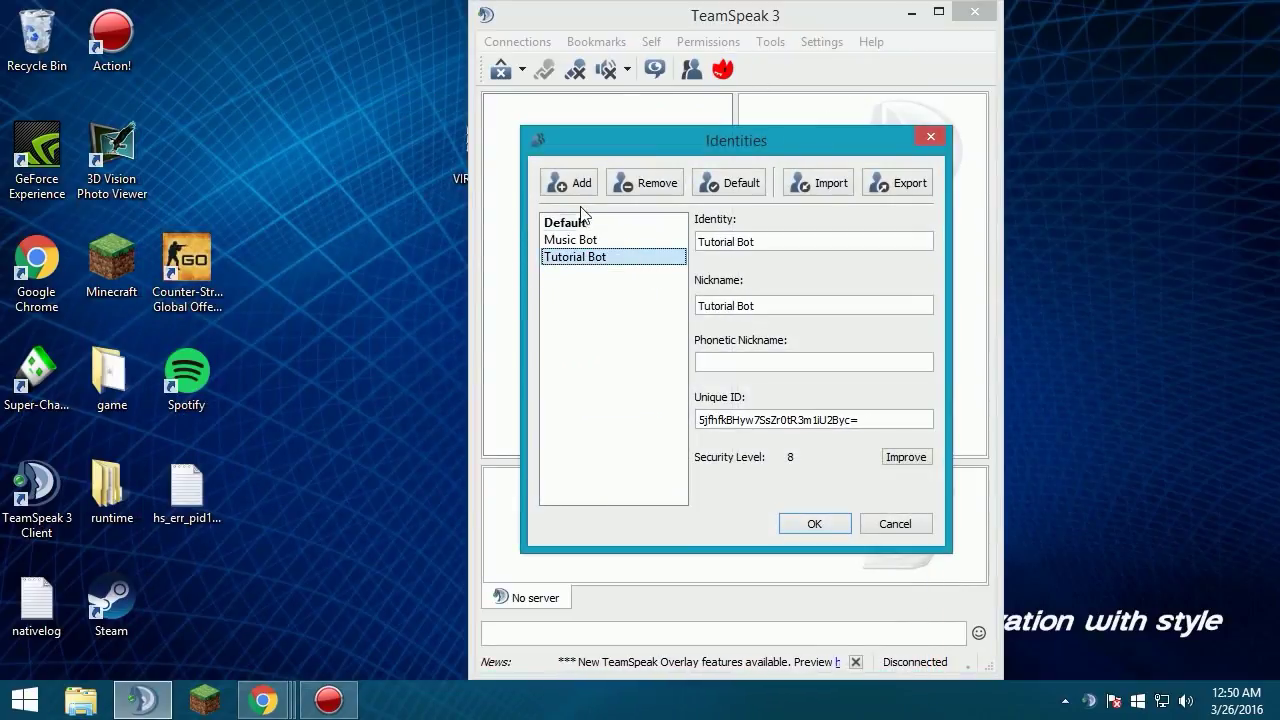
left_click(329, 700)
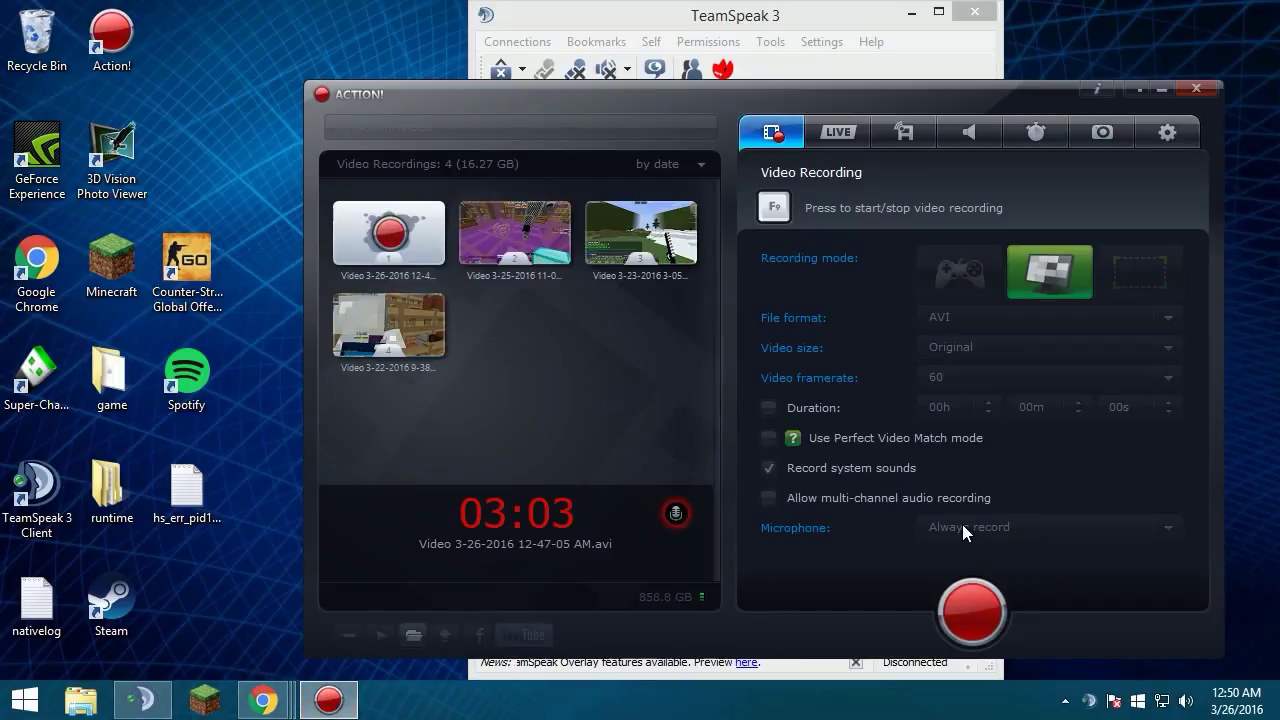
left_click(838, 29)
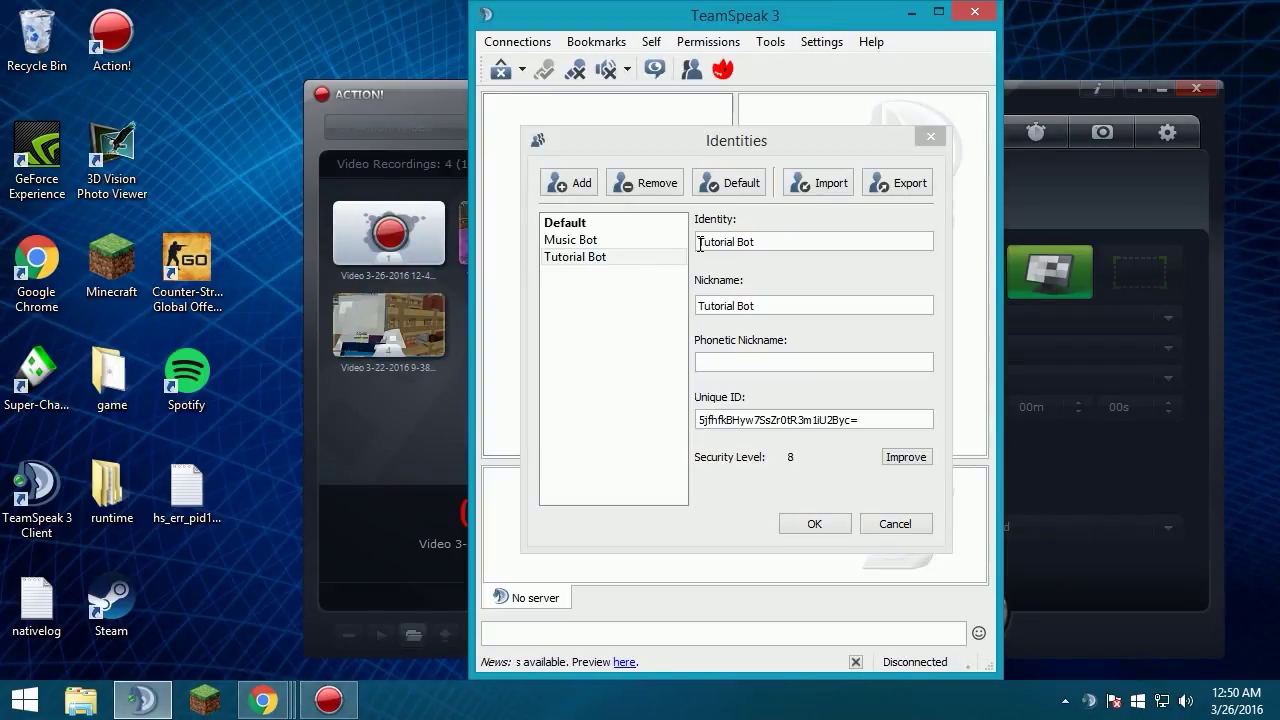
left_click(643, 257)
Step: Add a new TeamSpeak identity, enter "Tutori" as its name, and clear the name again
left_click(570, 181)
left_click(607, 276)
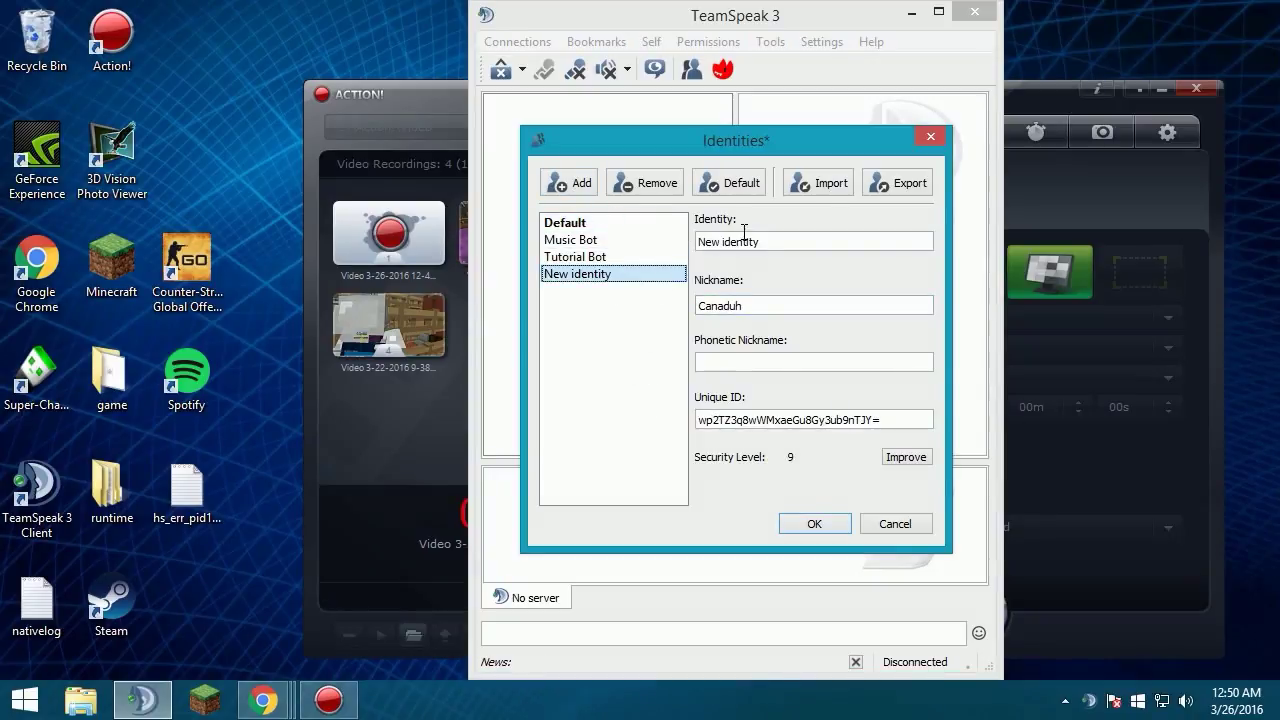
key("Tab")
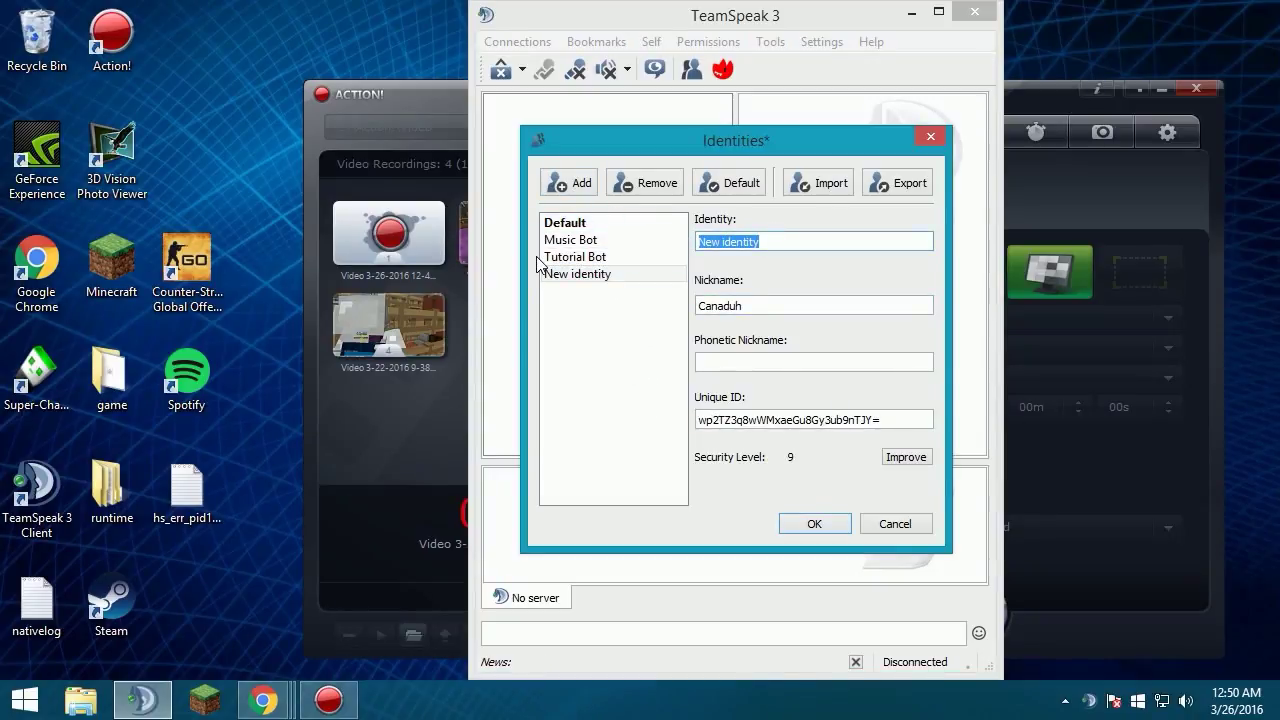
type("Tutori")
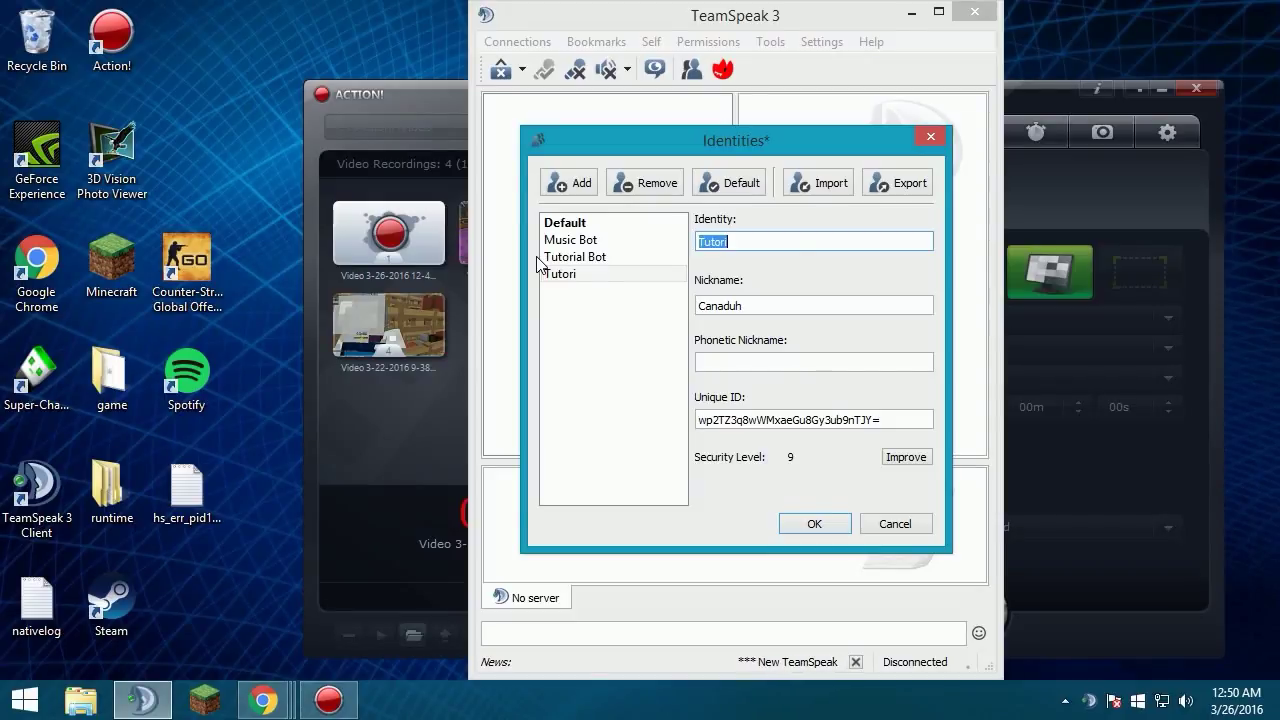
key("BackSpace")
double_click(757, 302)
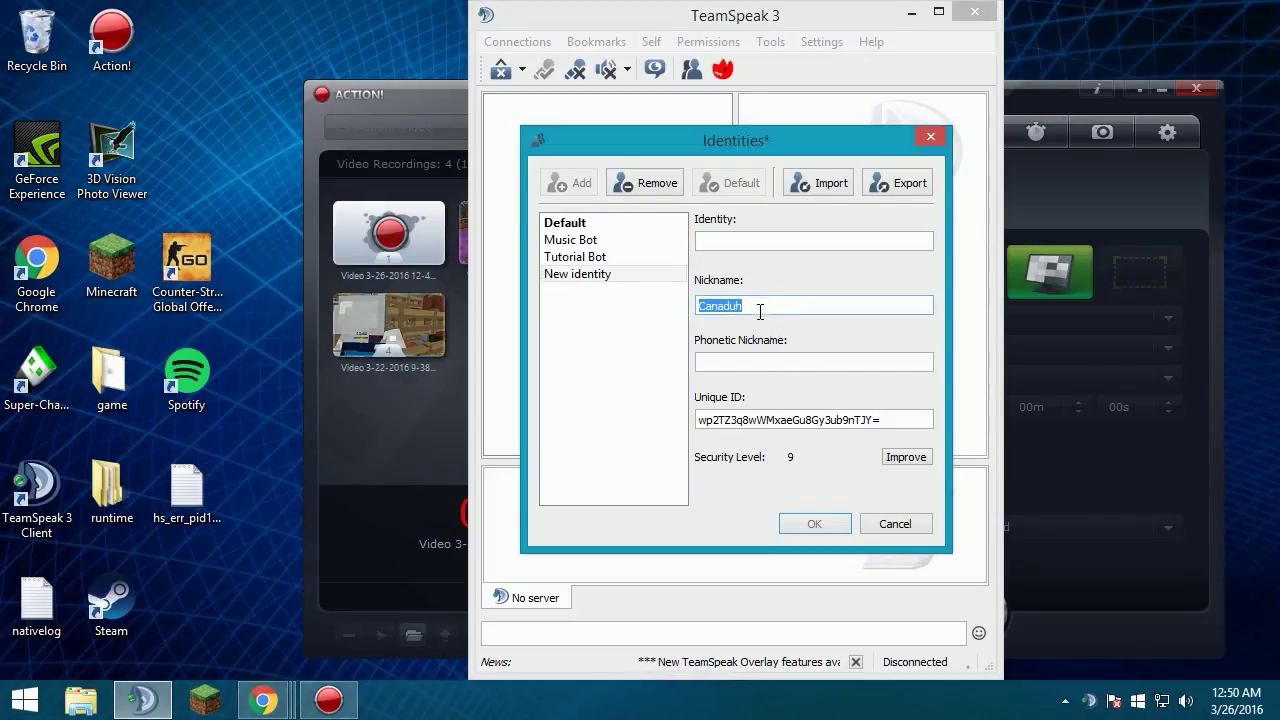
left_click(590, 274)
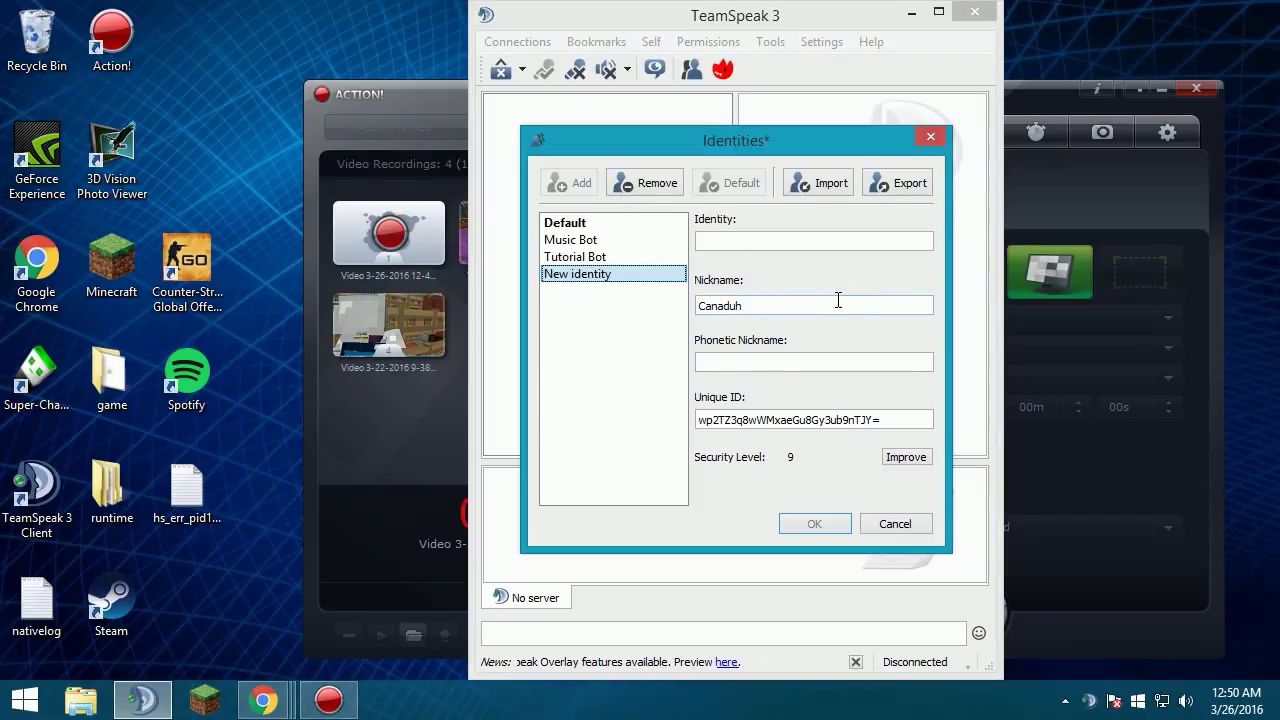
Step: Review the Tutorial Bot and Music Bot identities, abort discarding the changes, and accept the identities settings
left_click(612, 256)
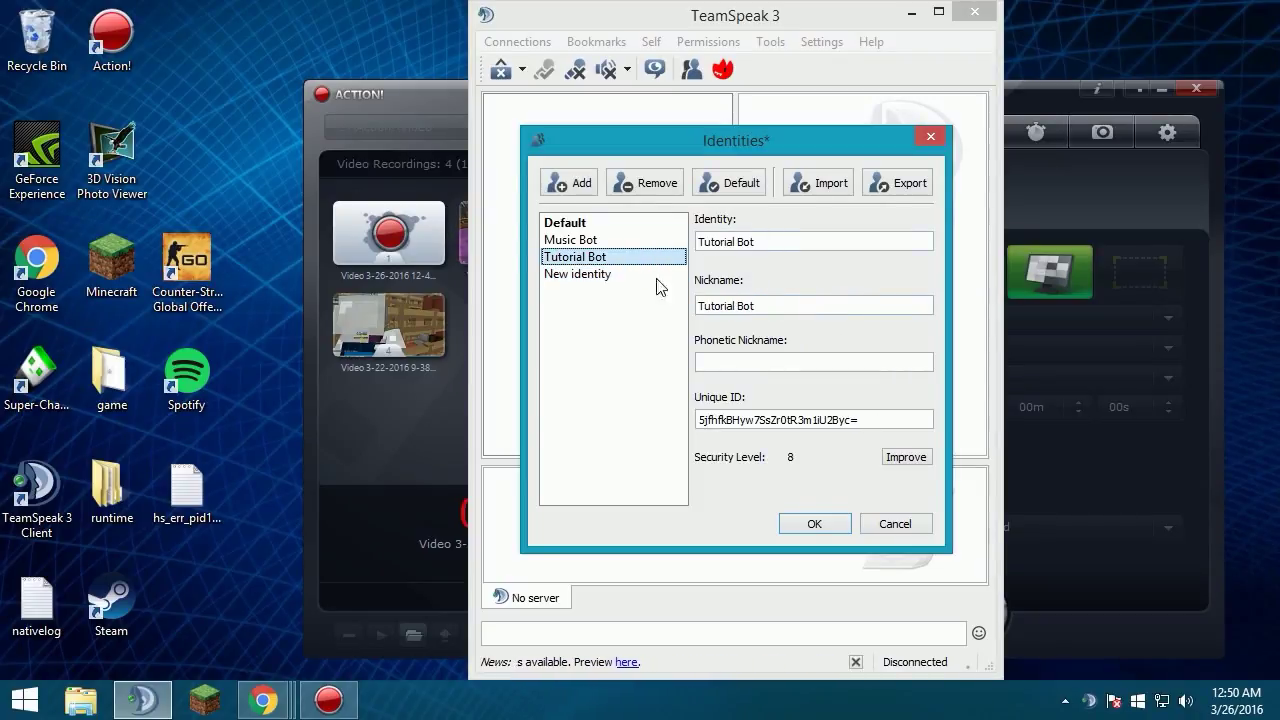
left_click(655, 240)
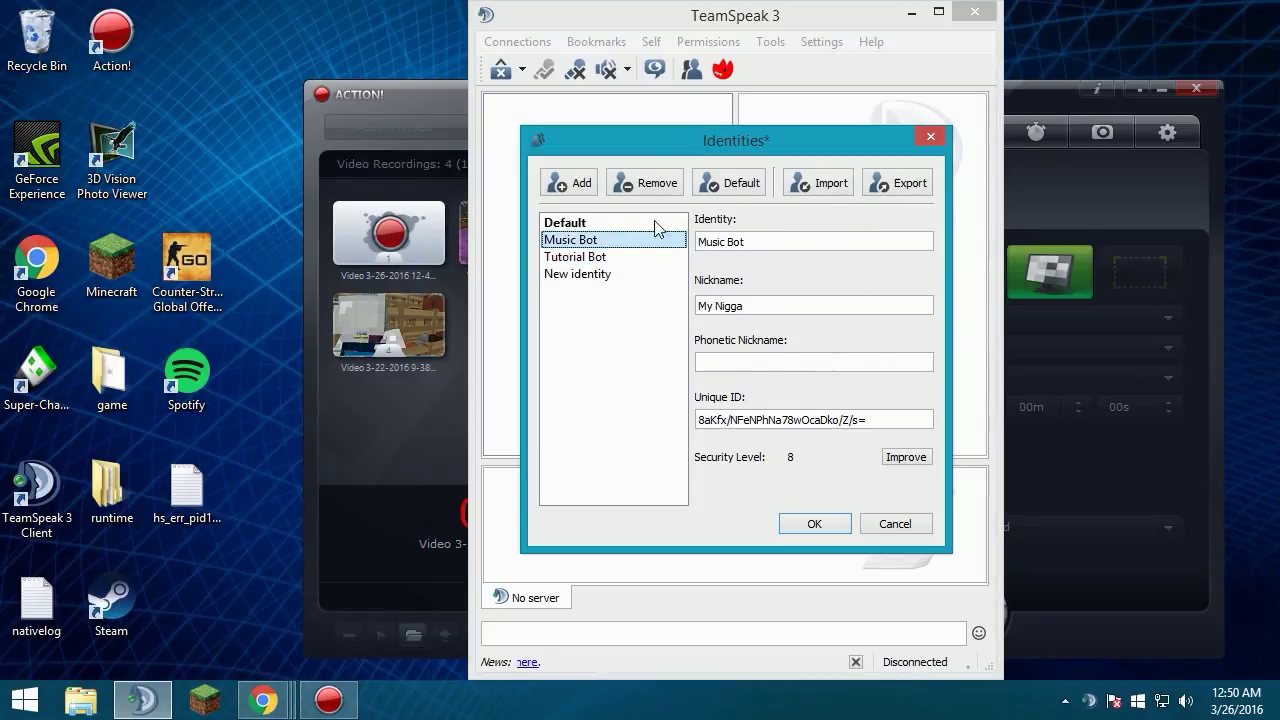
left_click(636, 258)
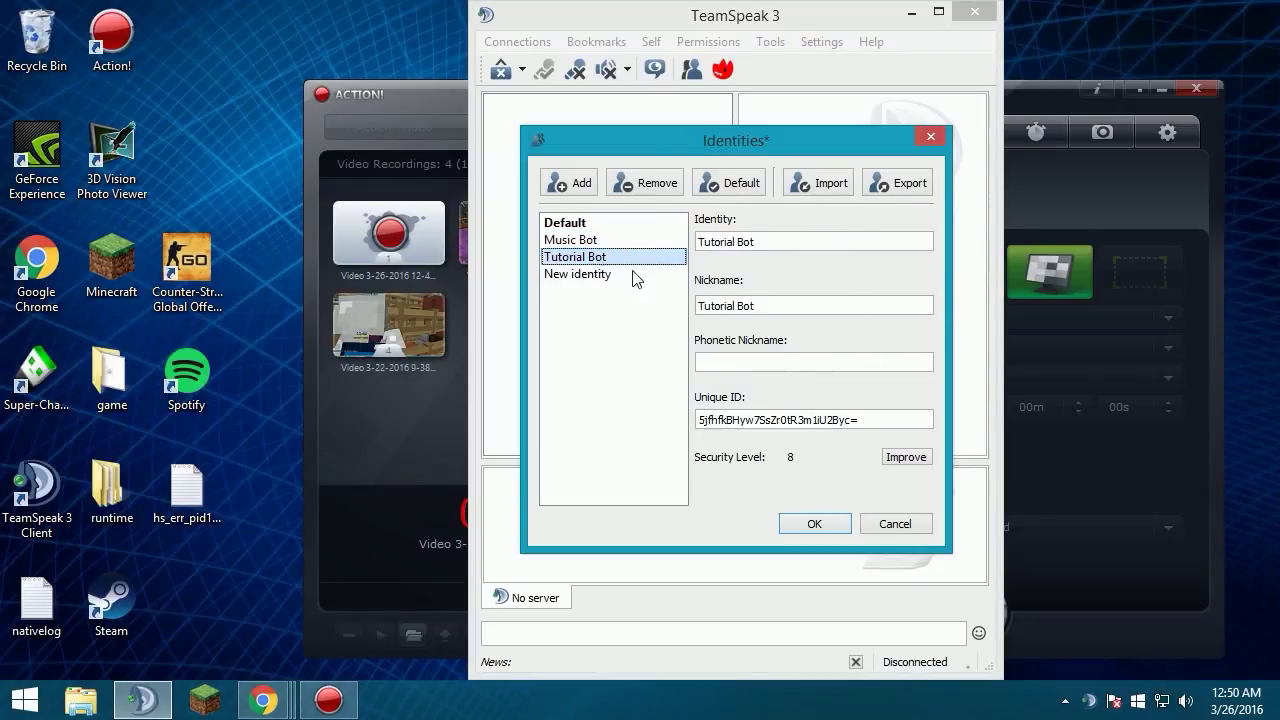
left_click(887, 528)
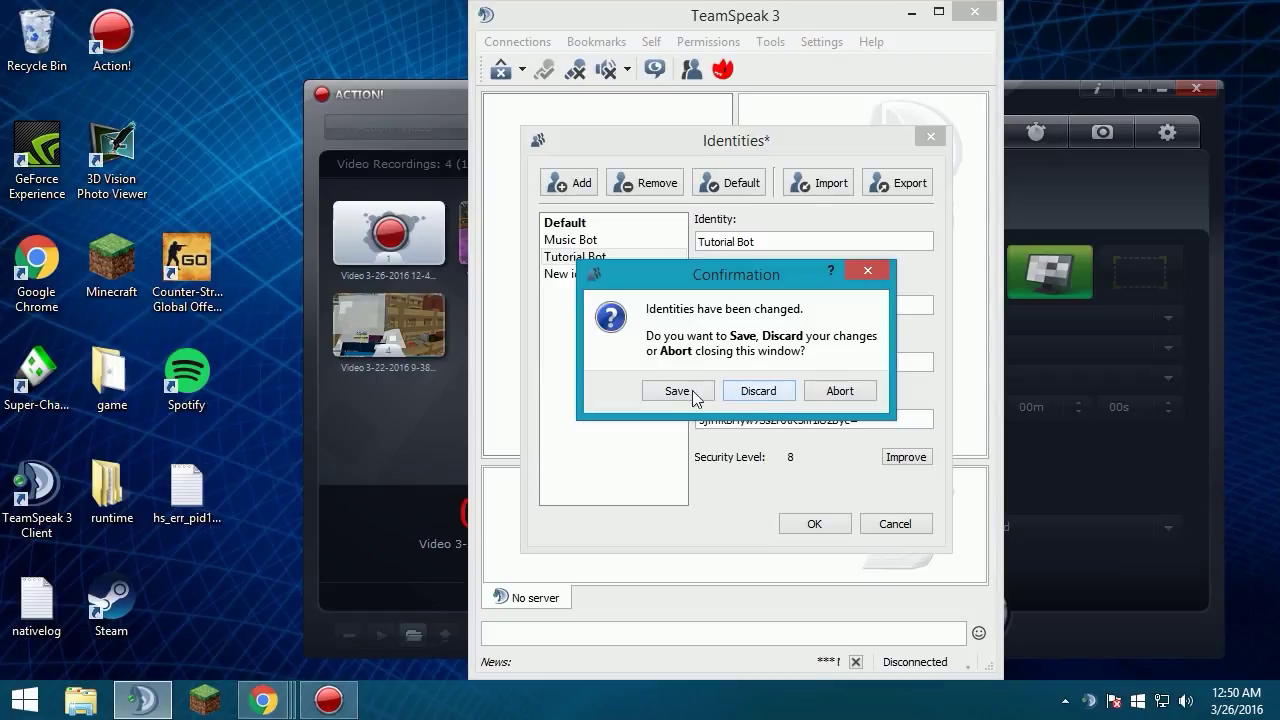
left_click(834, 391)
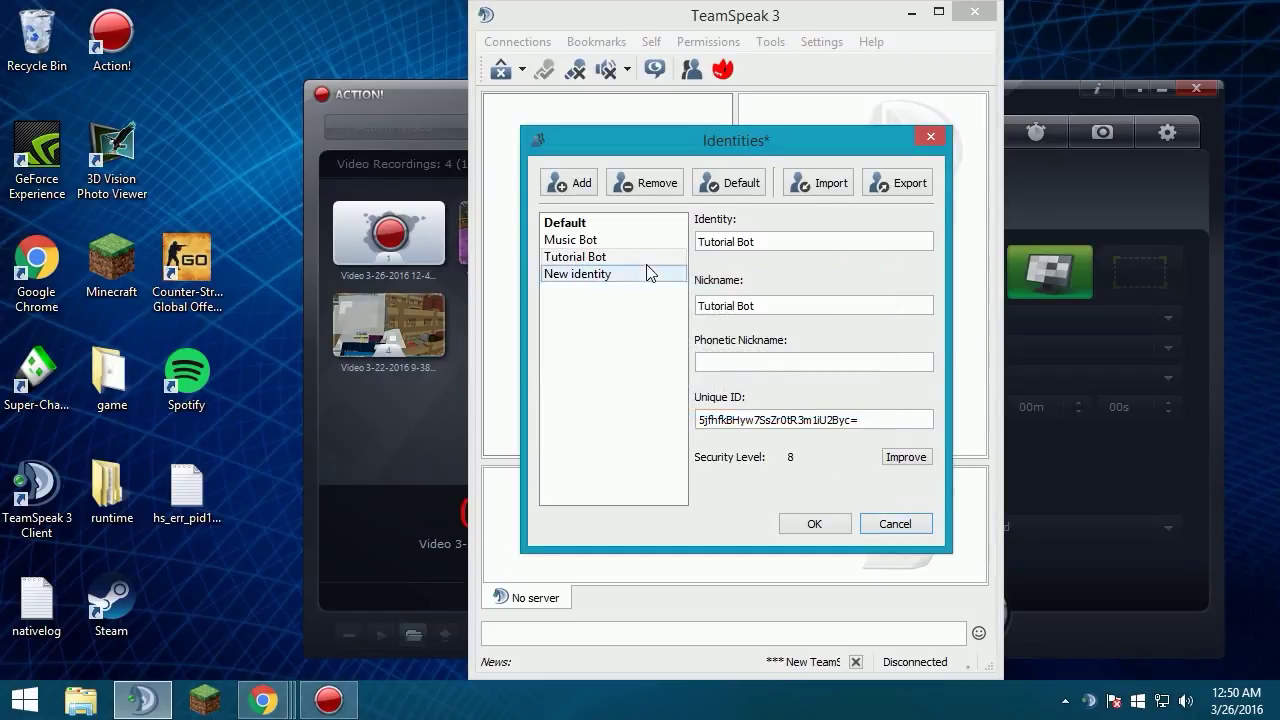
left_click(814, 524)
Step: Create a capture profile named Tutorial Bot from the default settings in the TeamSpeak options
left_click(810, 45)
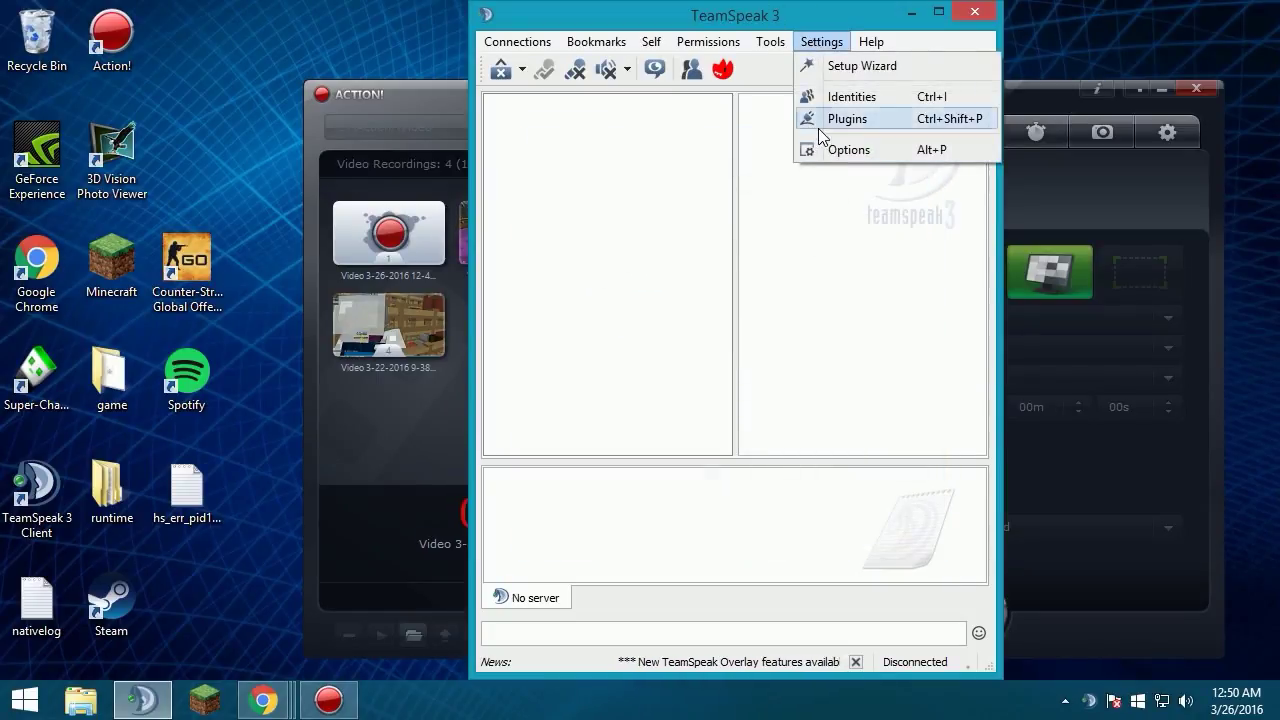
left_click(834, 149)
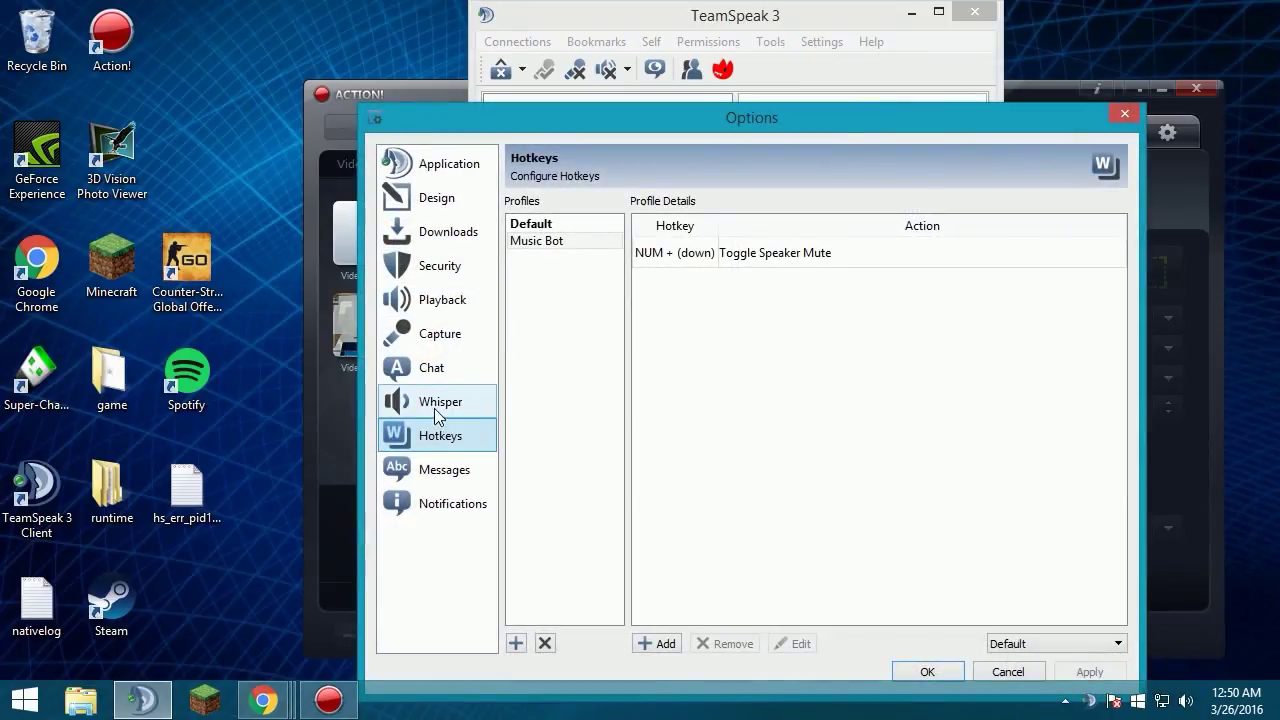
left_click(428, 403)
left_click(432, 324)
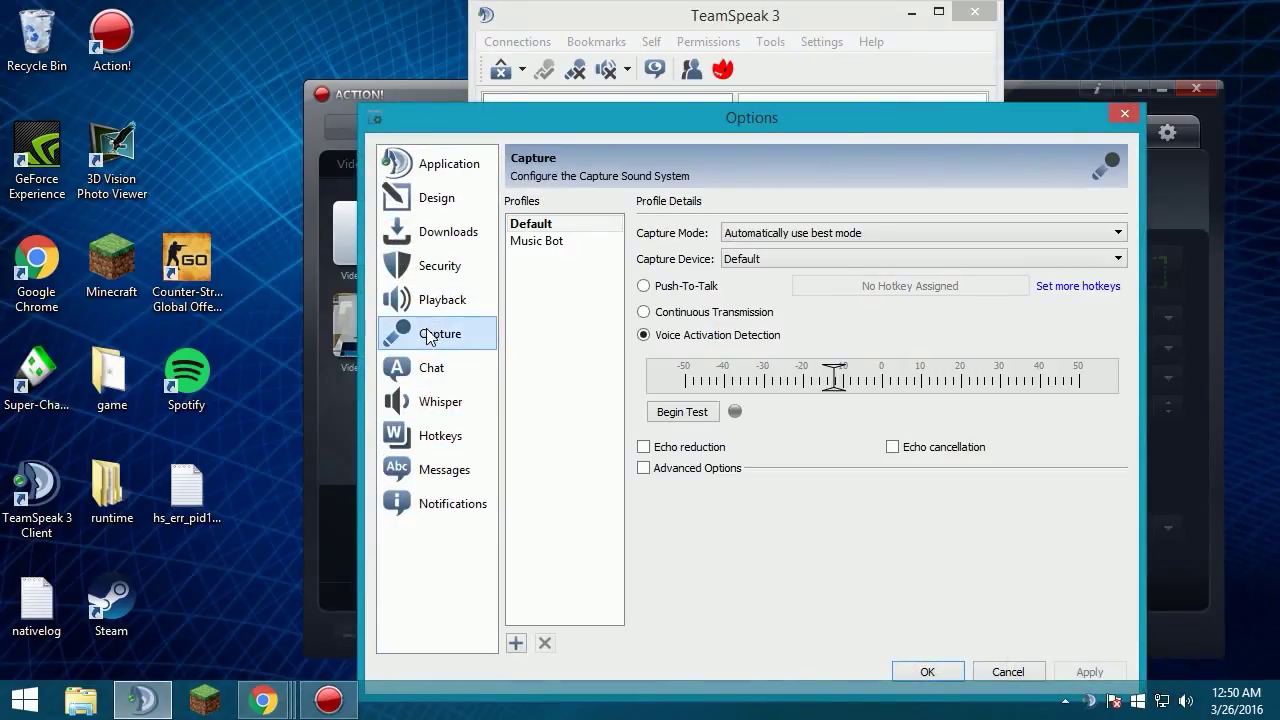
left_click(515, 643)
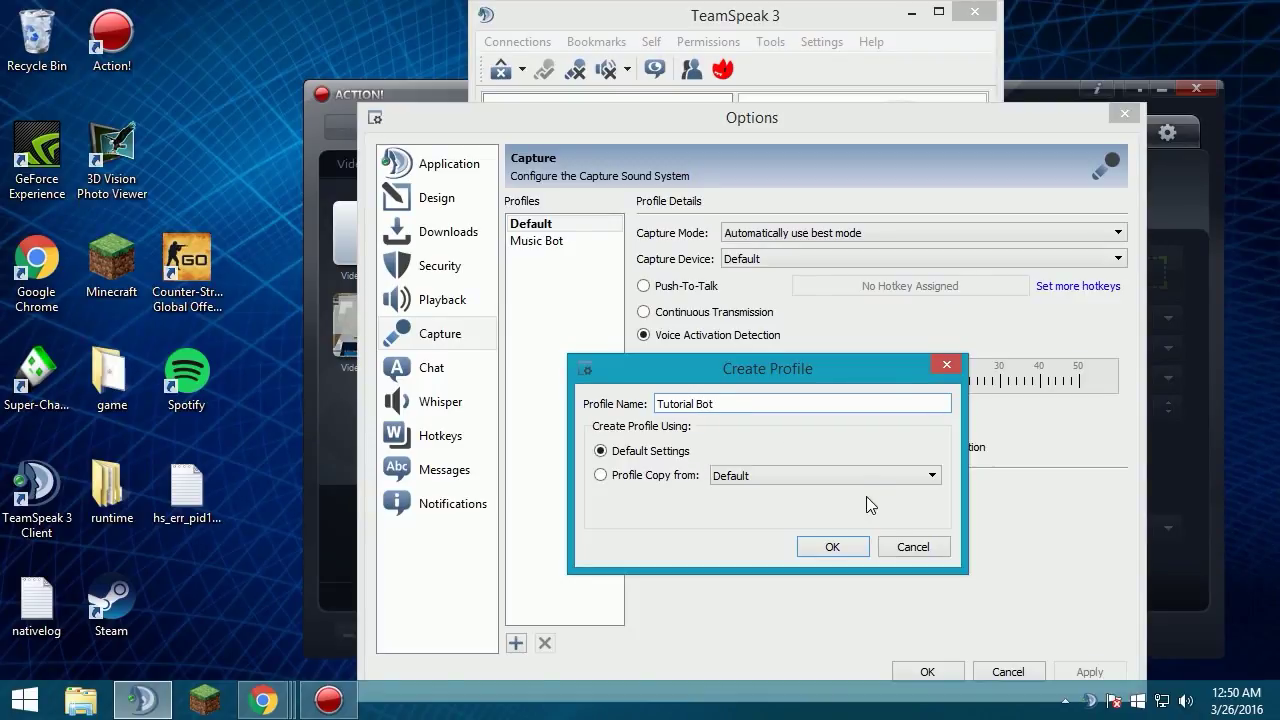
left_click(820, 547)
Step: Set the Tutorial Bot capture device to Line 1 (Virtual Audio Cable) with voice activation at -50, and apply the settings
left_click(740, 259)
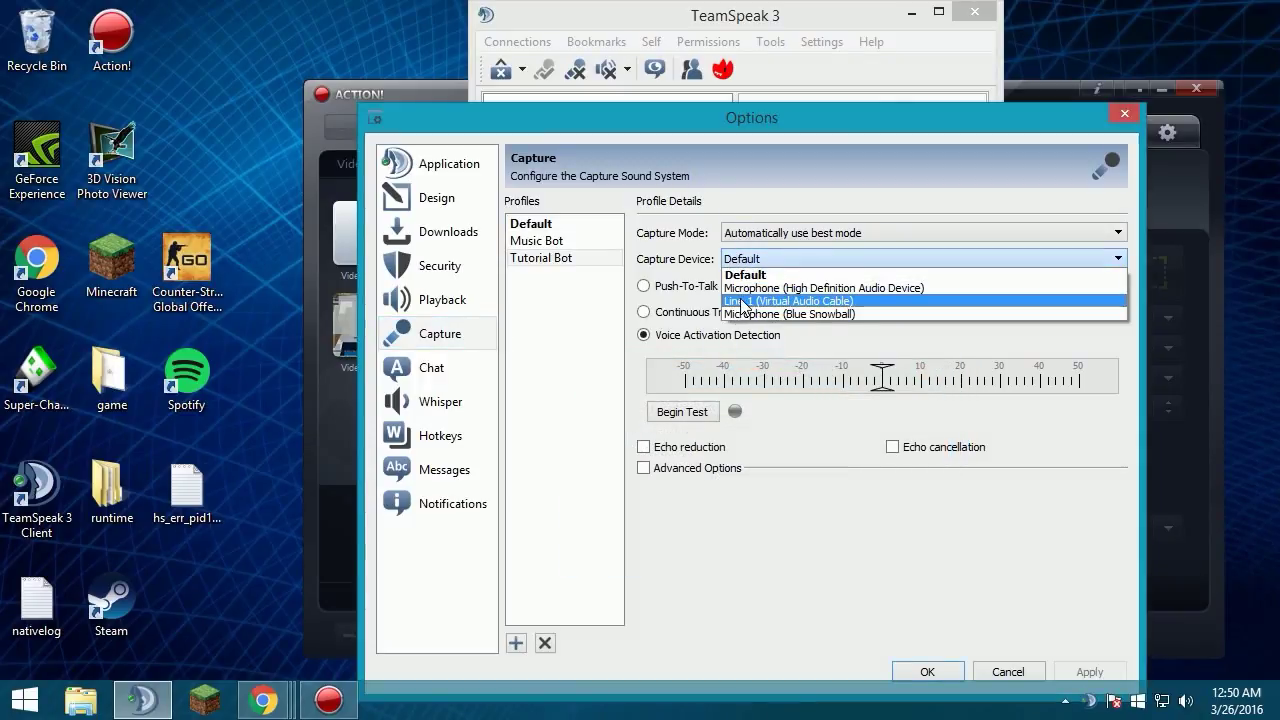
left_click(742, 301)
left_click(745, 259)
left_click(750, 302)
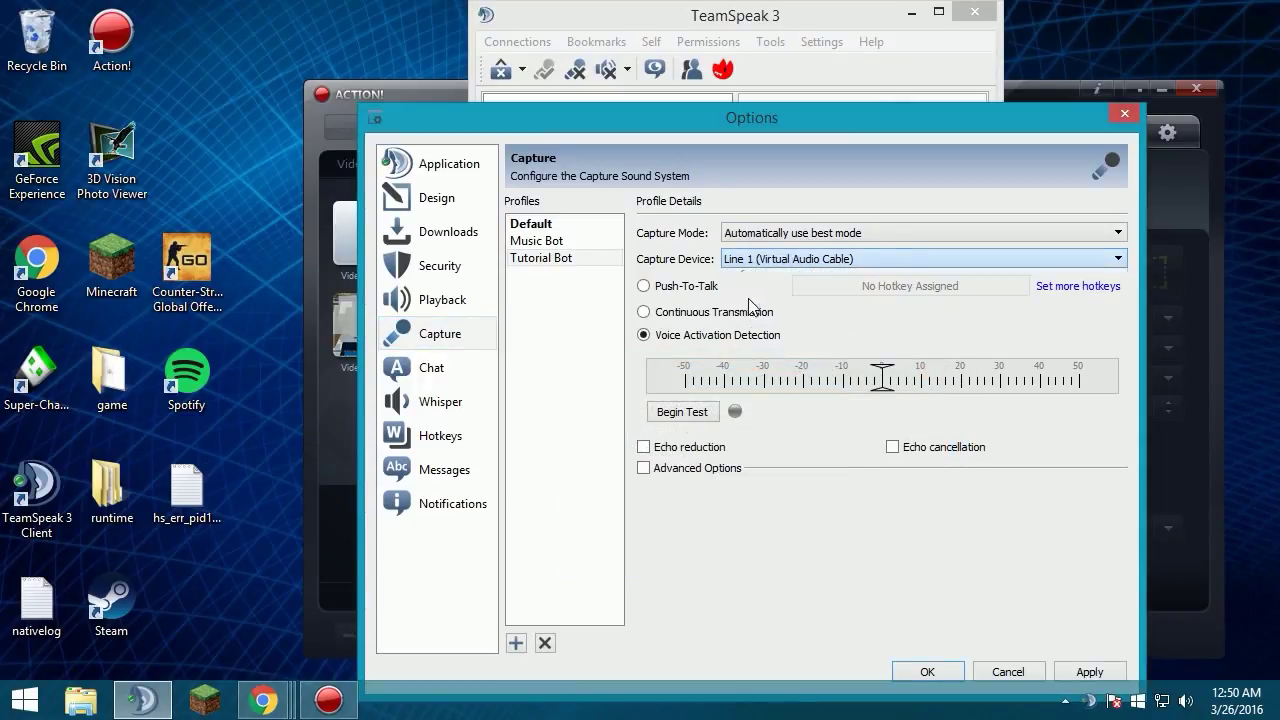
left_click(770, 259)
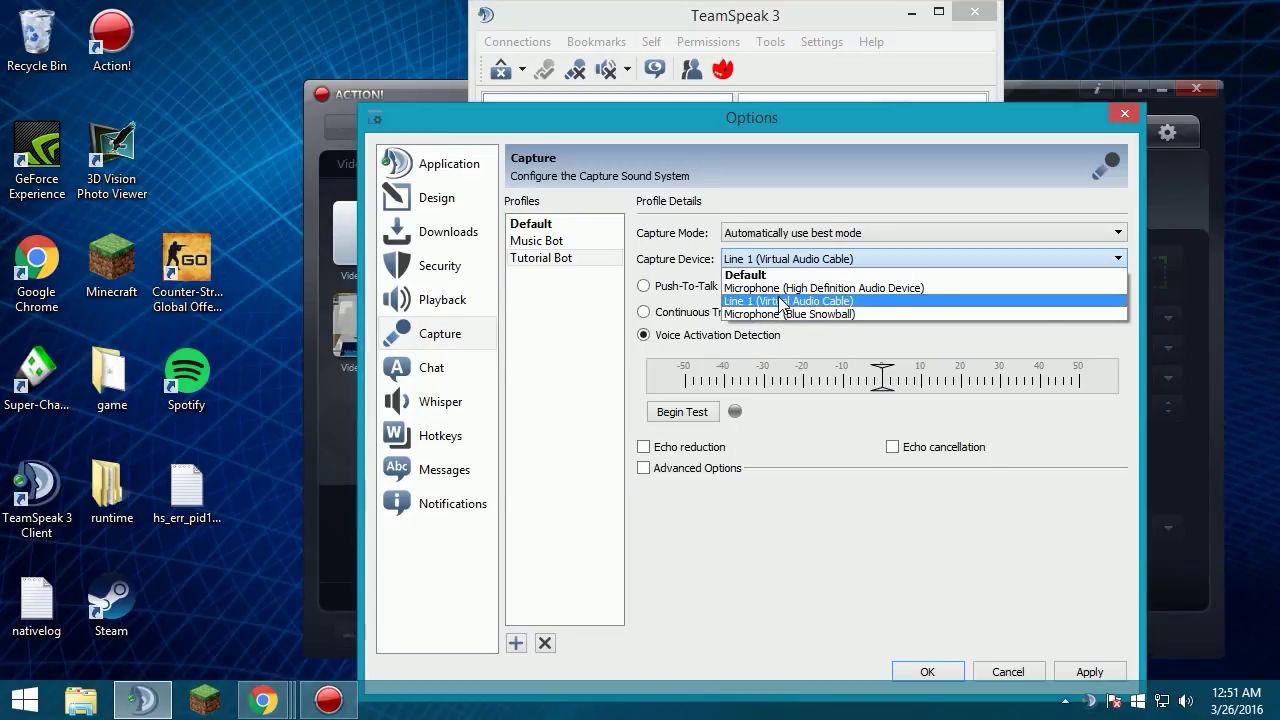
left_click(781, 301)
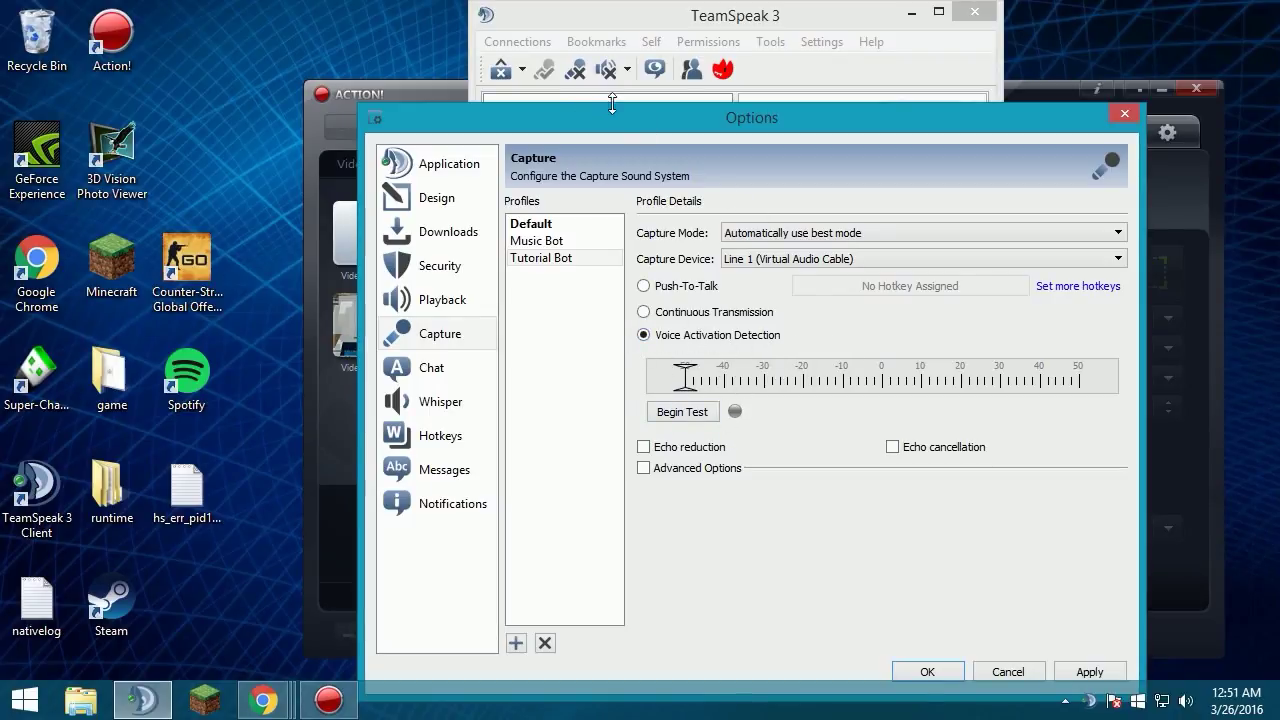
left_click_drag(612, 114, 585, 73)
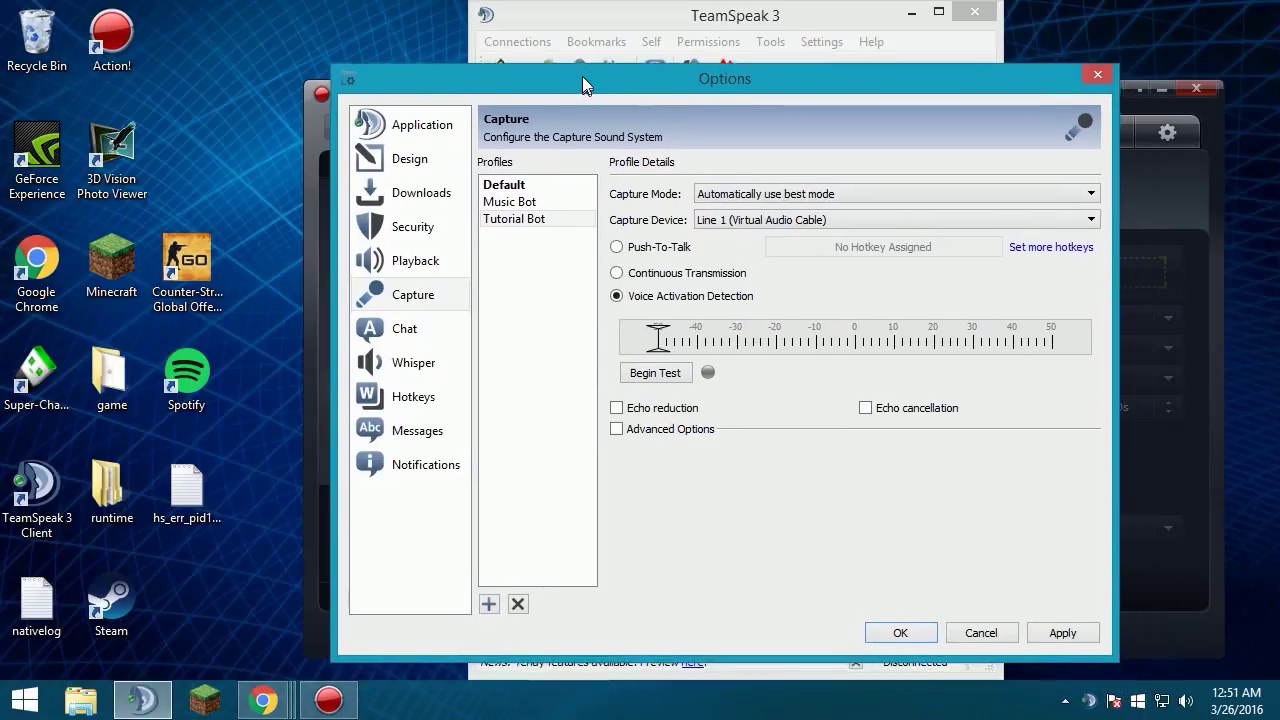
left_click(1060, 632)
Step: Create a playback profile named Tutorial Bot from the default settings and lower its voice volume adjustment to -40.0 dB
left_click(400, 260)
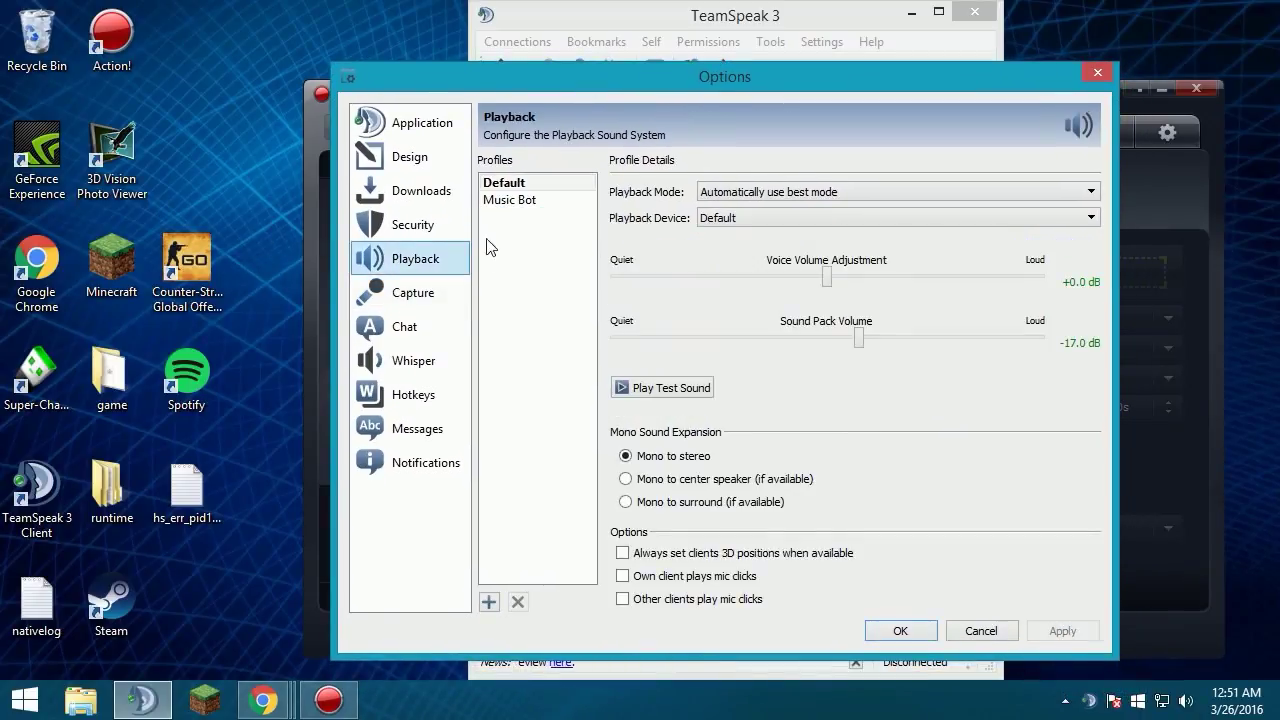
left_click(490, 600)
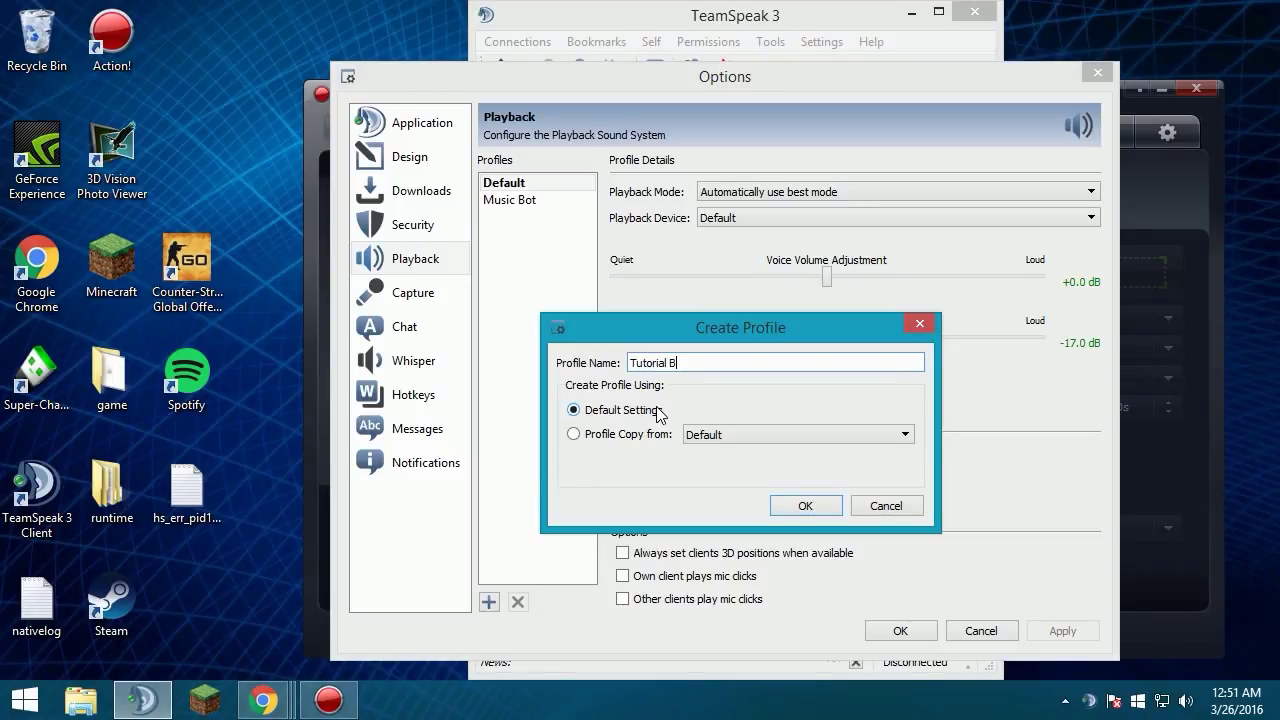
left_click(805, 505)
left_click_drag(825, 280, 613, 289)
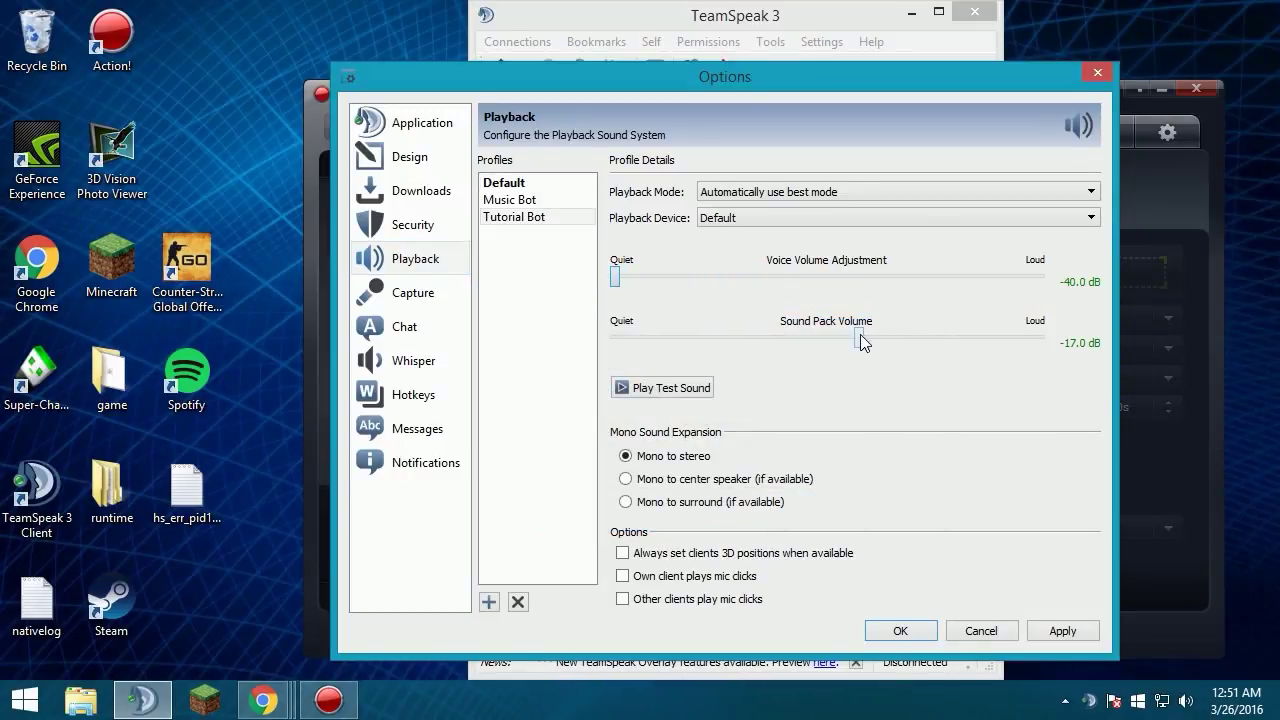
Step: Lower the Tutorial Bot playback profile's sound pack volume to -40.0 dB, set its device to Line 1 (Virtual Audio Cable), and save the options
left_click_drag(857, 342, 612, 338)
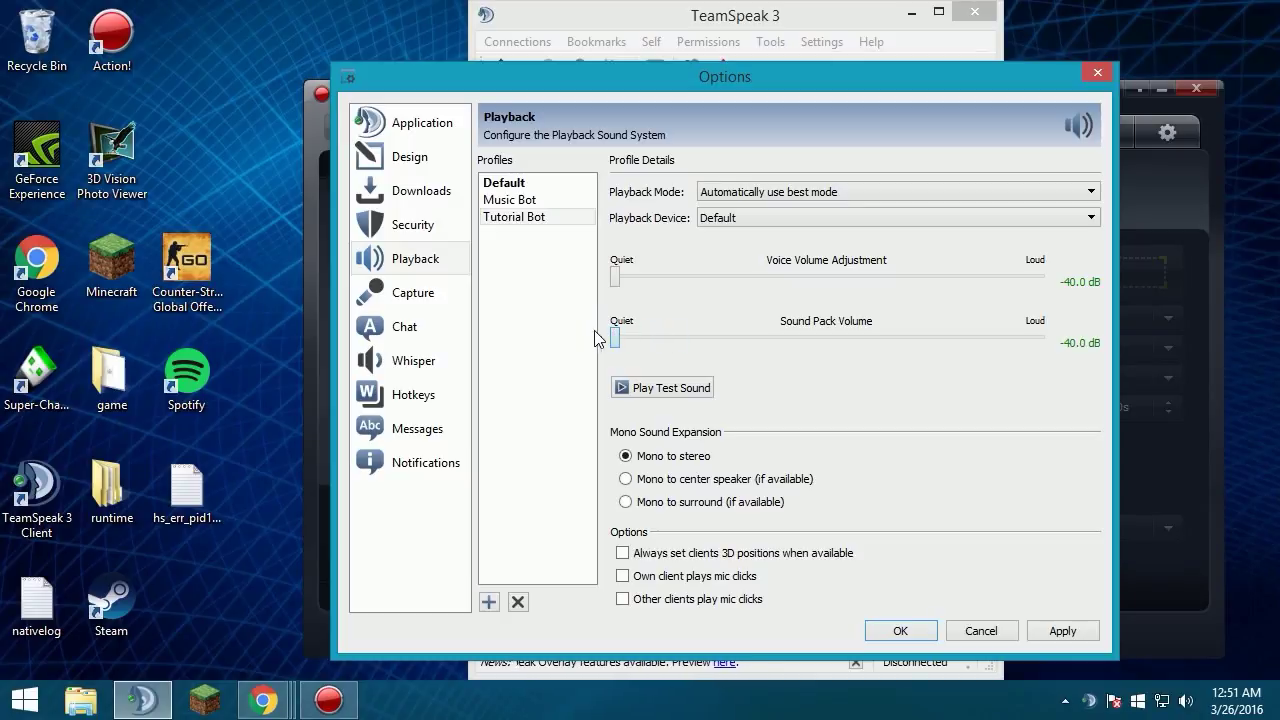
left_click(815, 216)
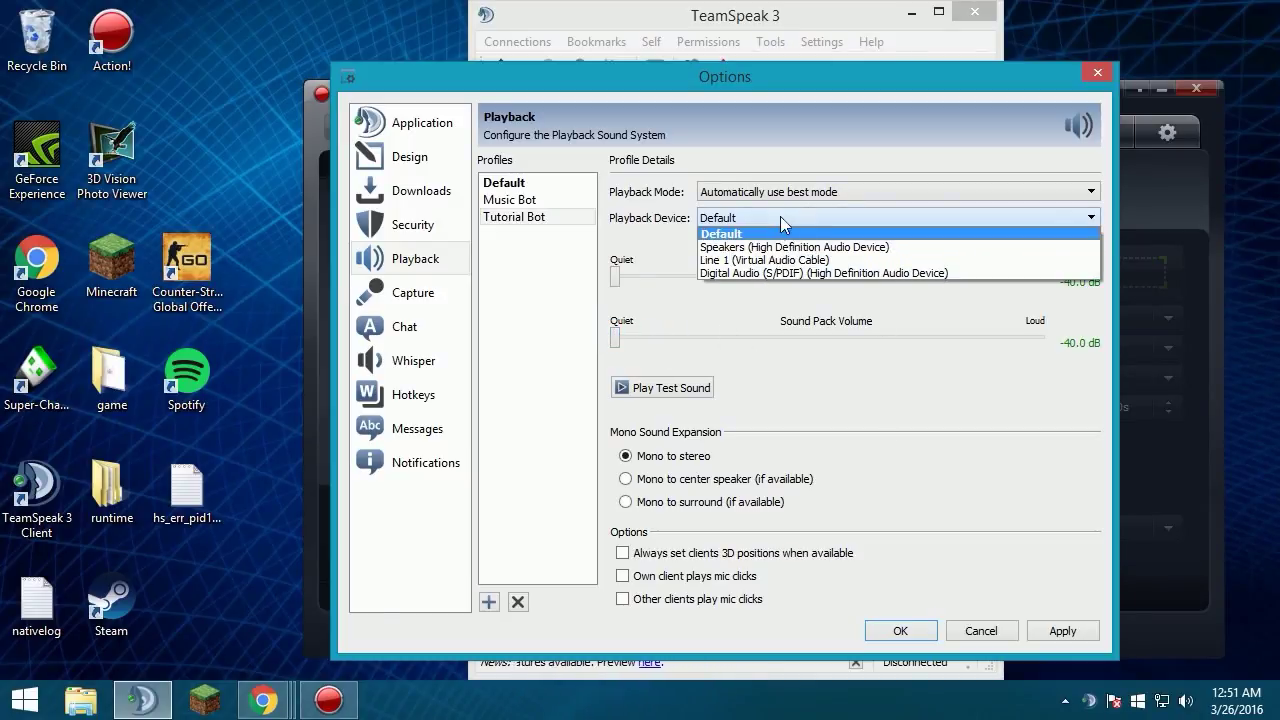
left_click(738, 260)
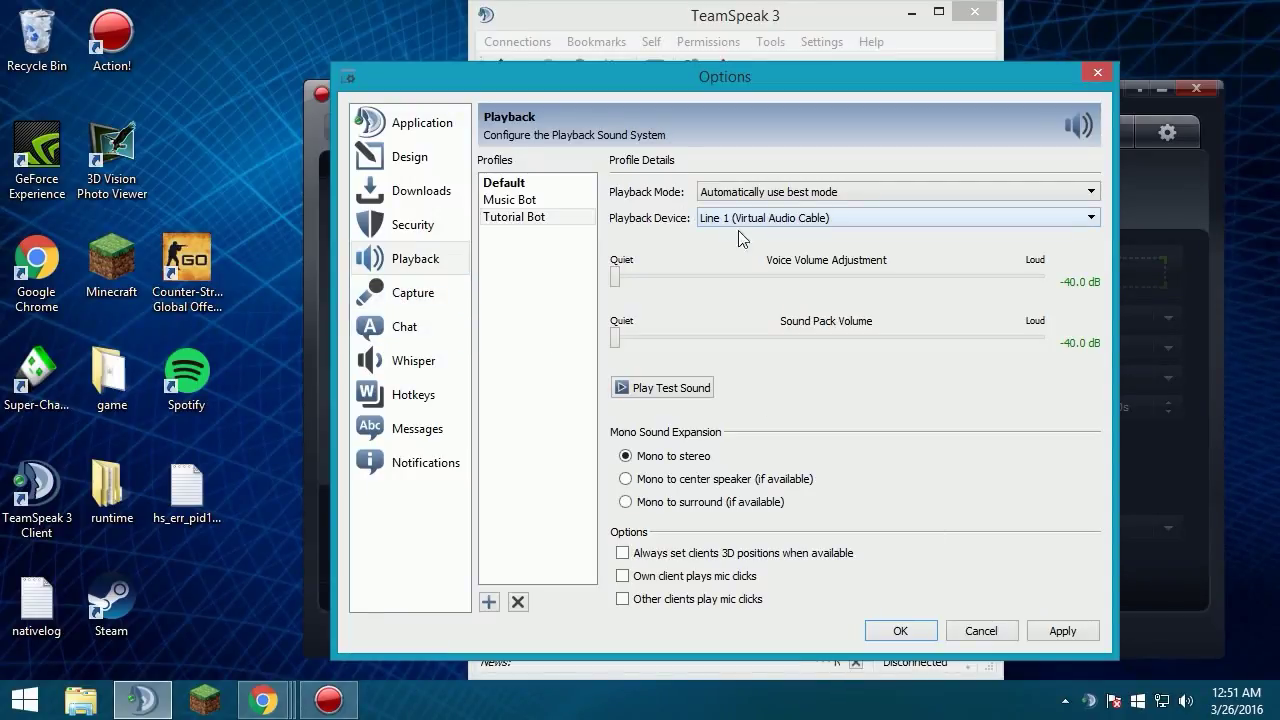
left_click(1088, 640)
left_click(899, 630)
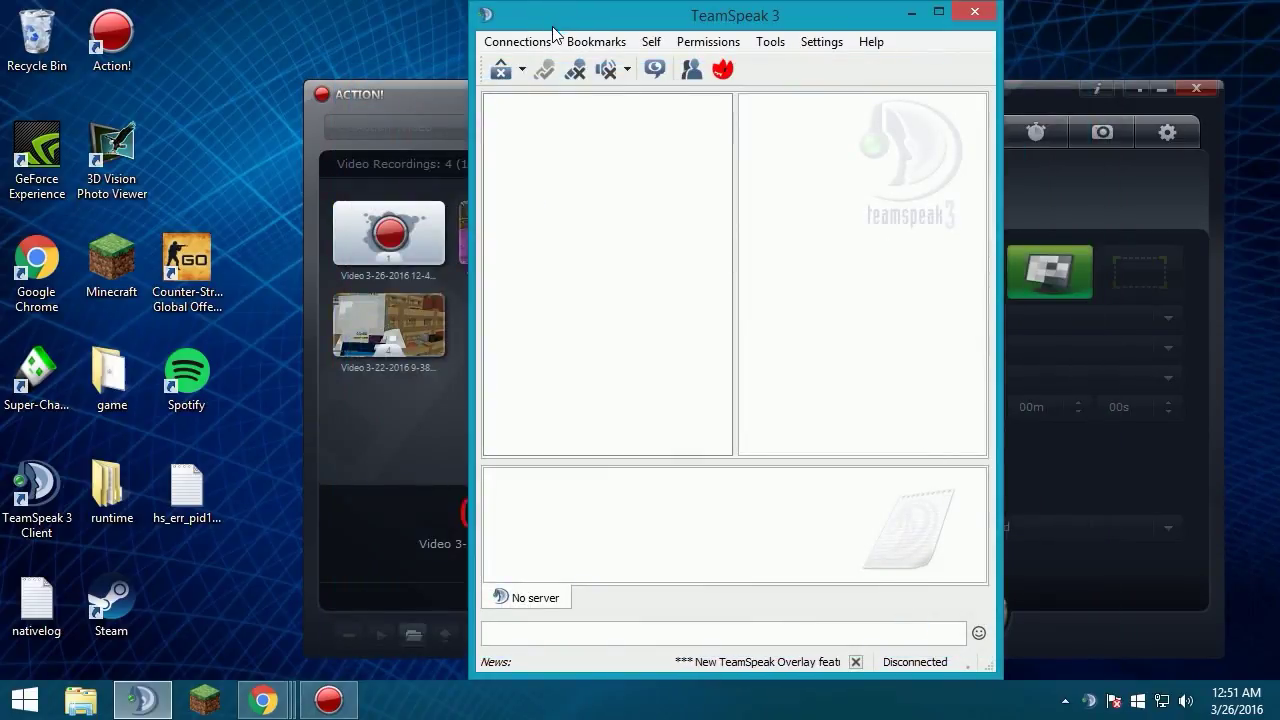
Step: Open the bookmark manager and compare the address, nickname, identity and profile settings of the Elabs TS and Elab Music bookmarks
left_click(578, 44)
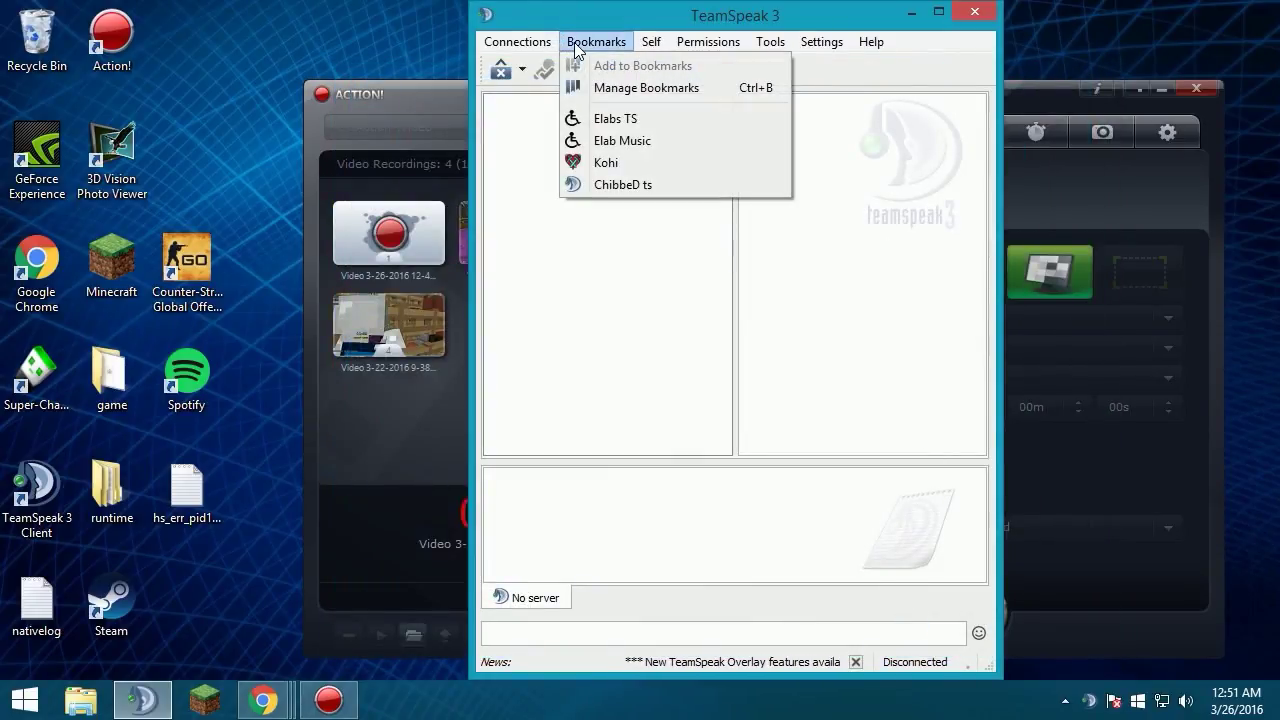
left_click(612, 88)
left_click(720, 177)
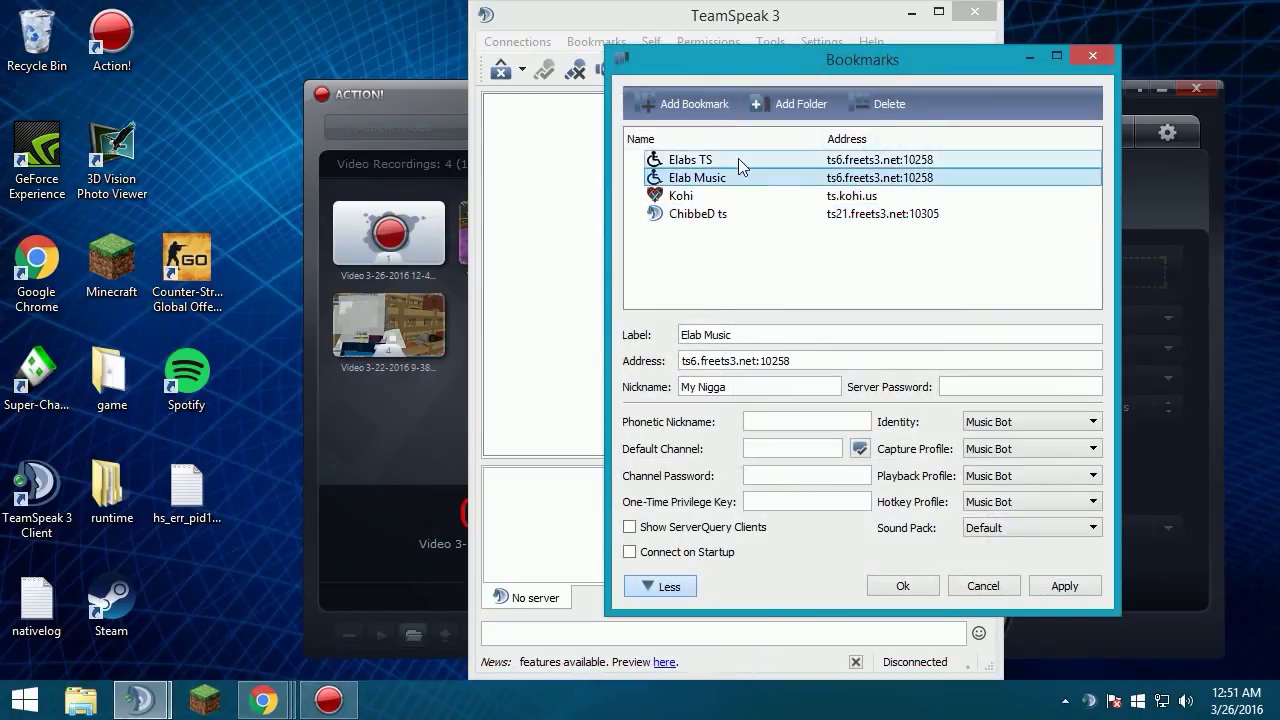
left_click(738, 160)
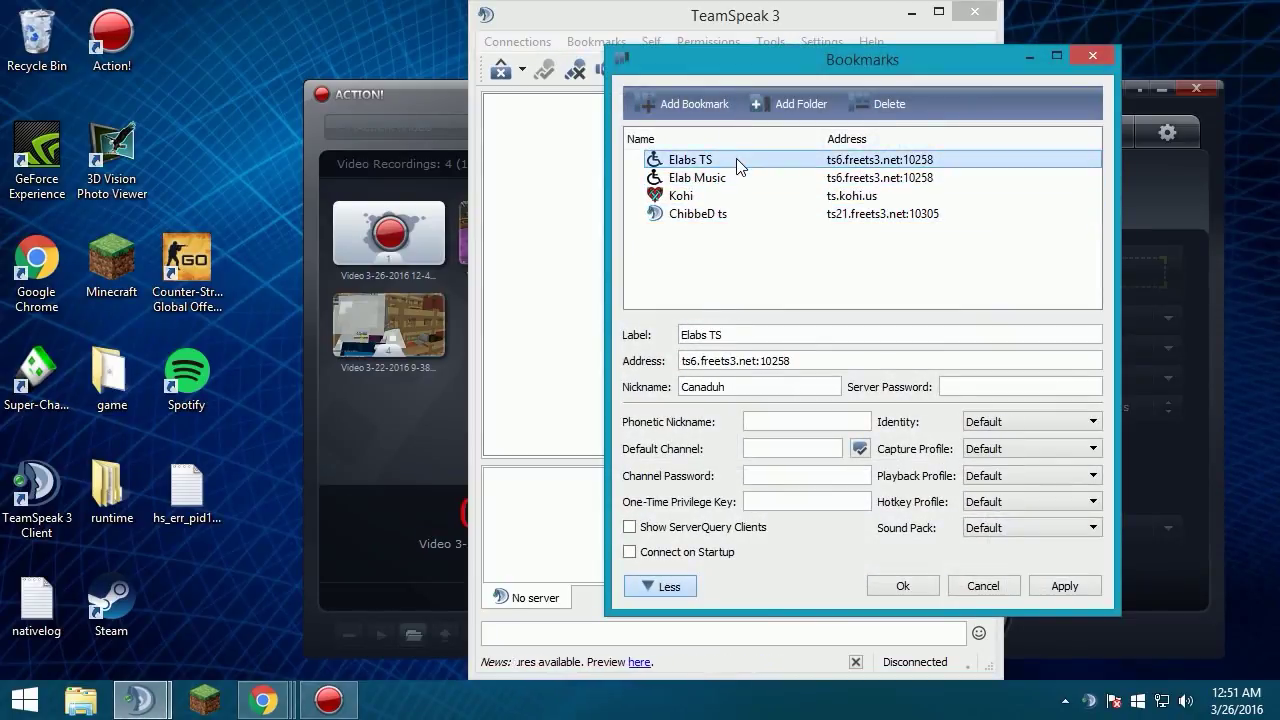
left_click(690, 179)
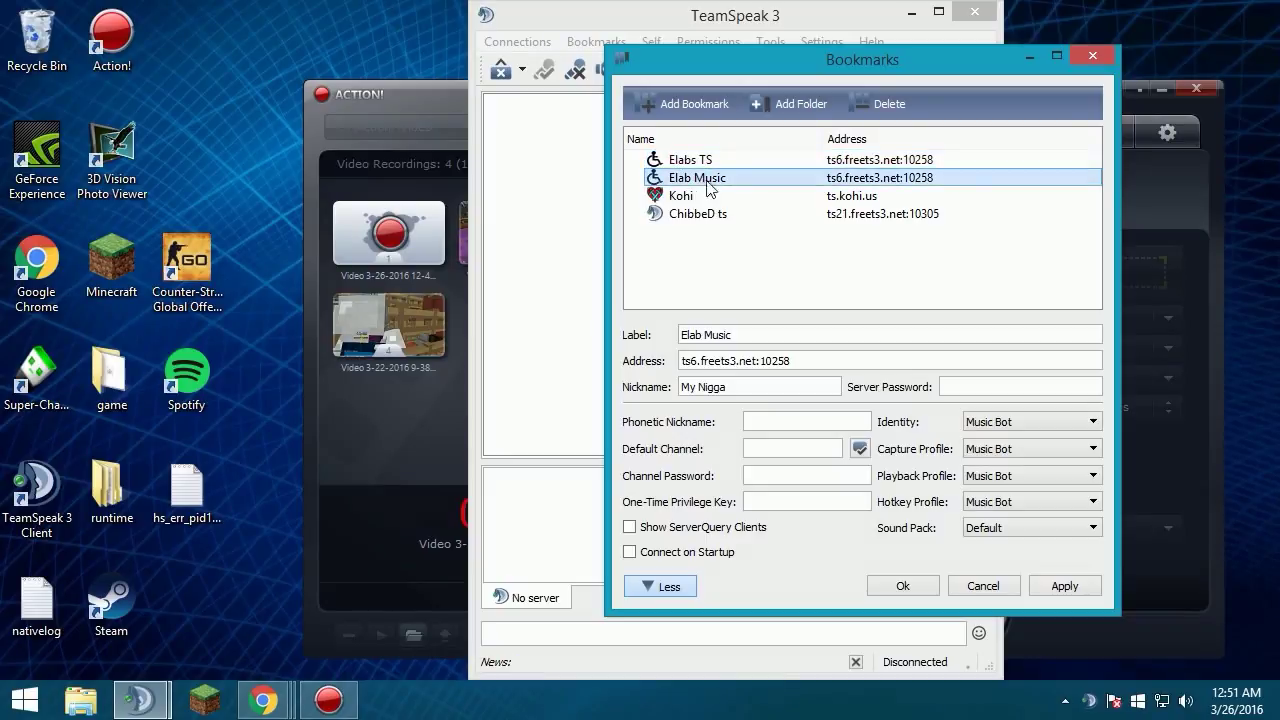
left_click(700, 161)
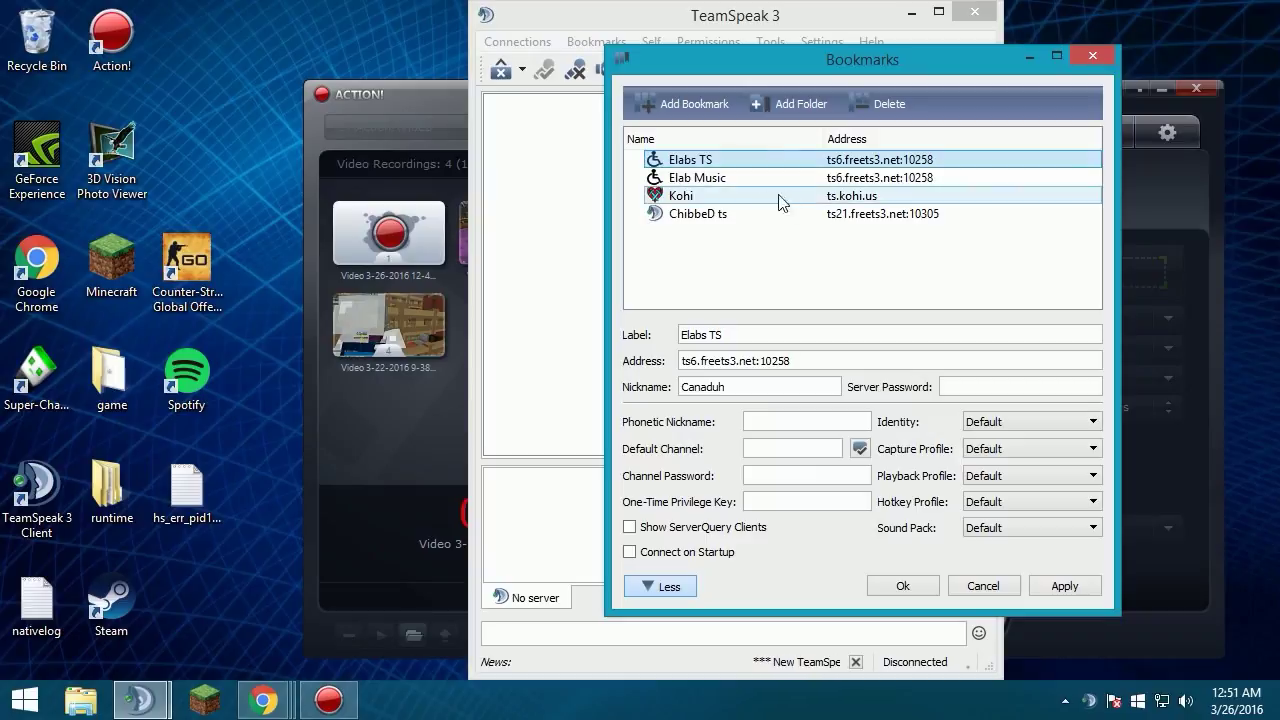
left_click_drag(795, 361, 738, 362)
left_click(814, 360)
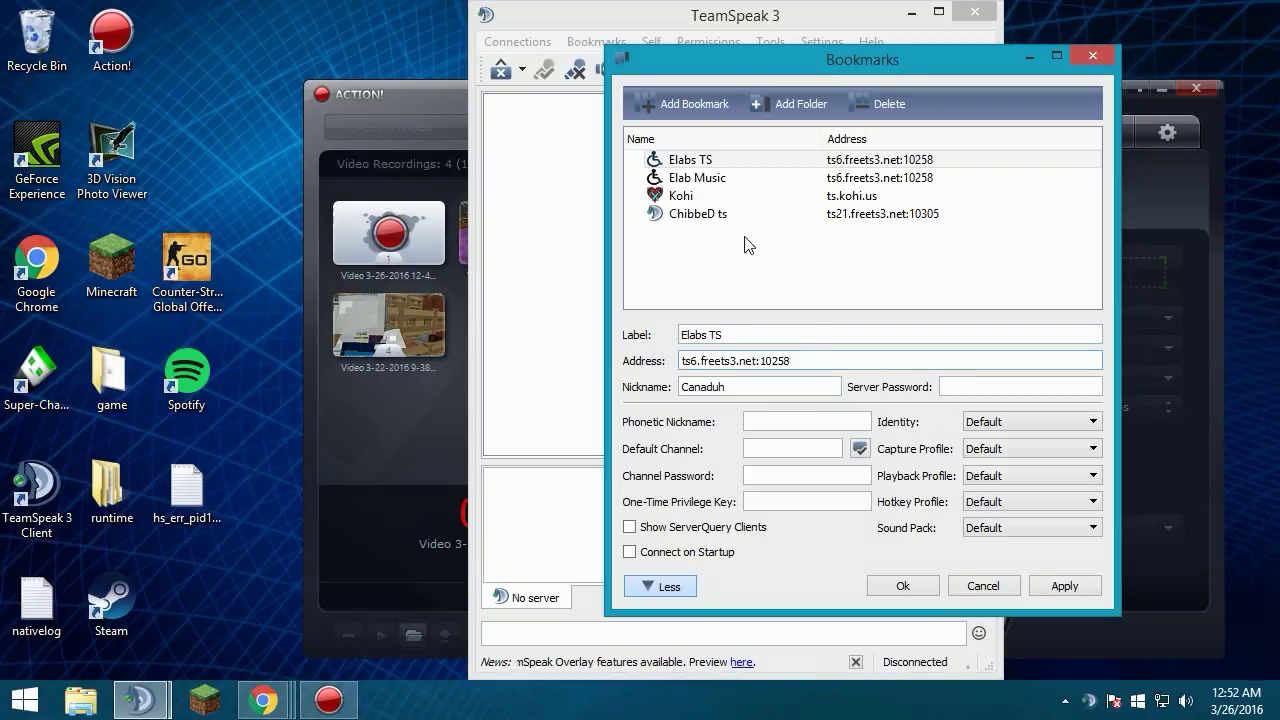
left_click(716, 178)
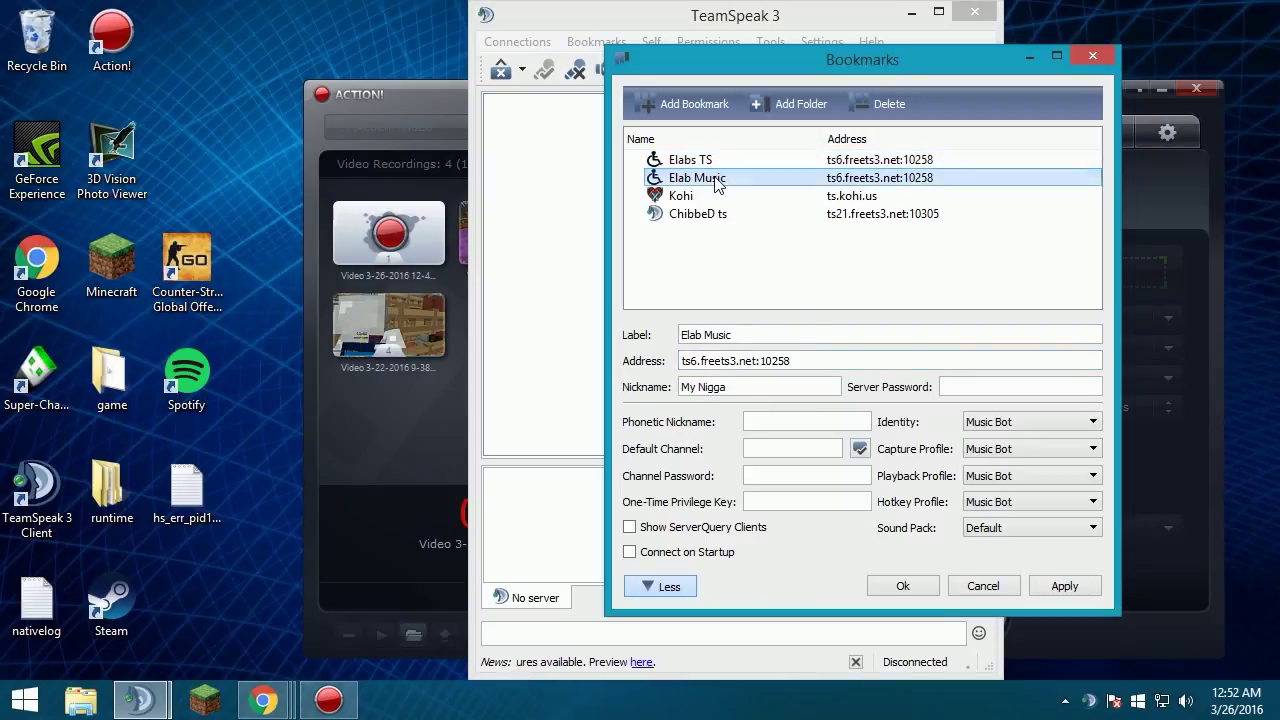
left_click(700, 162)
left_click(706, 178)
left_click(700, 162)
left_click(706, 176)
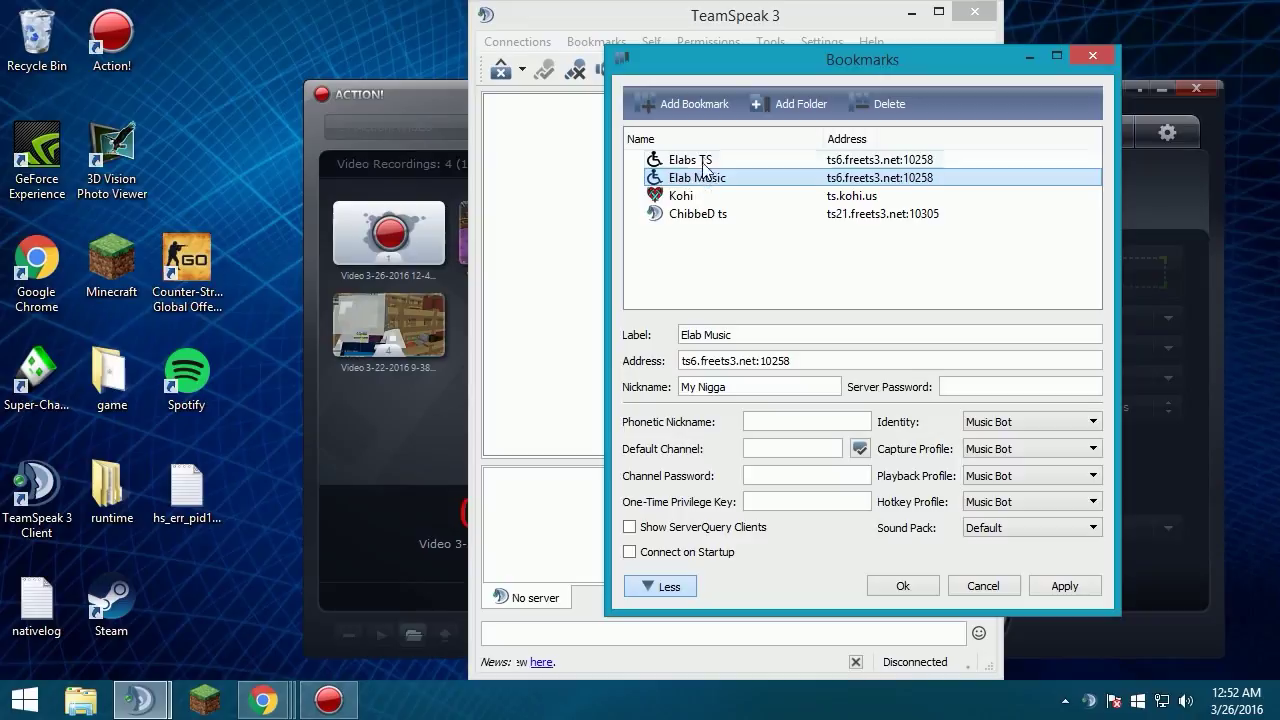
left_click(700, 162)
left_click(705, 177)
Step: Add a new bookmark labelled Elab with the address qegfd.qeagvs.gew
left_click(666, 104)
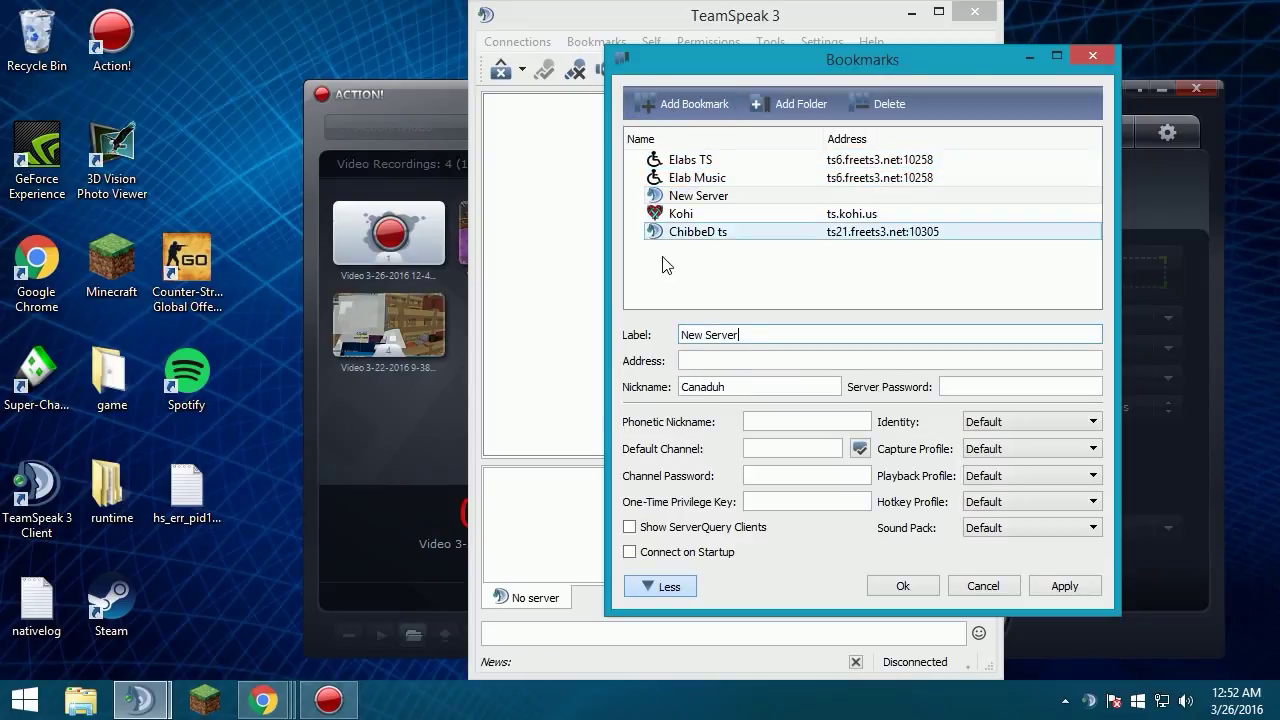
left_click(690, 195)
left_click_drag(746, 334, 556, 329)
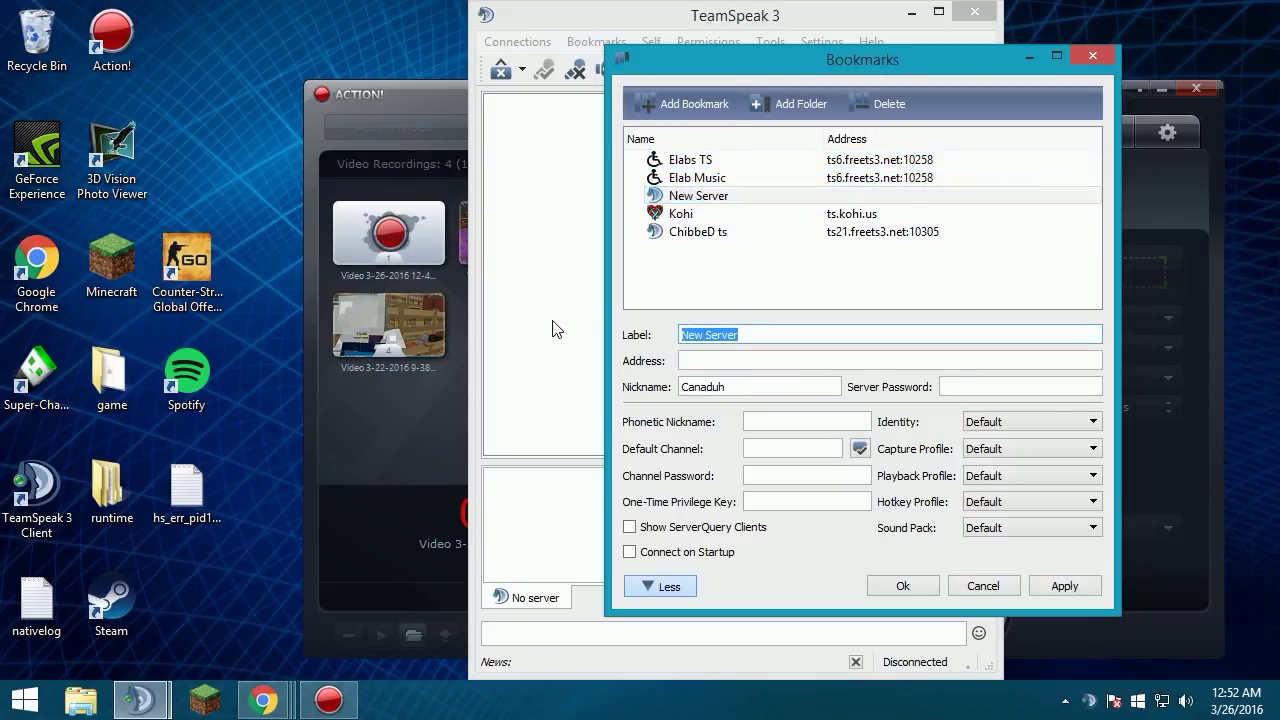
key("Tab")
type("qegfd.")
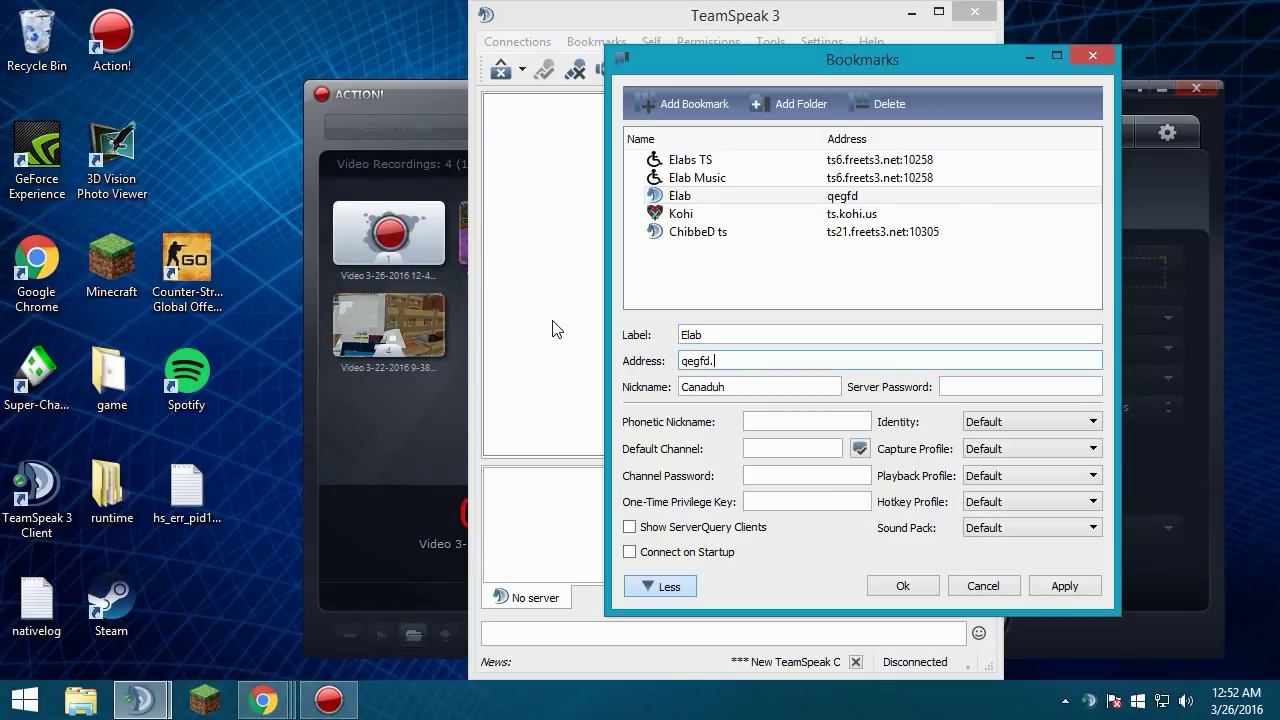
type("qeagvs.gew")
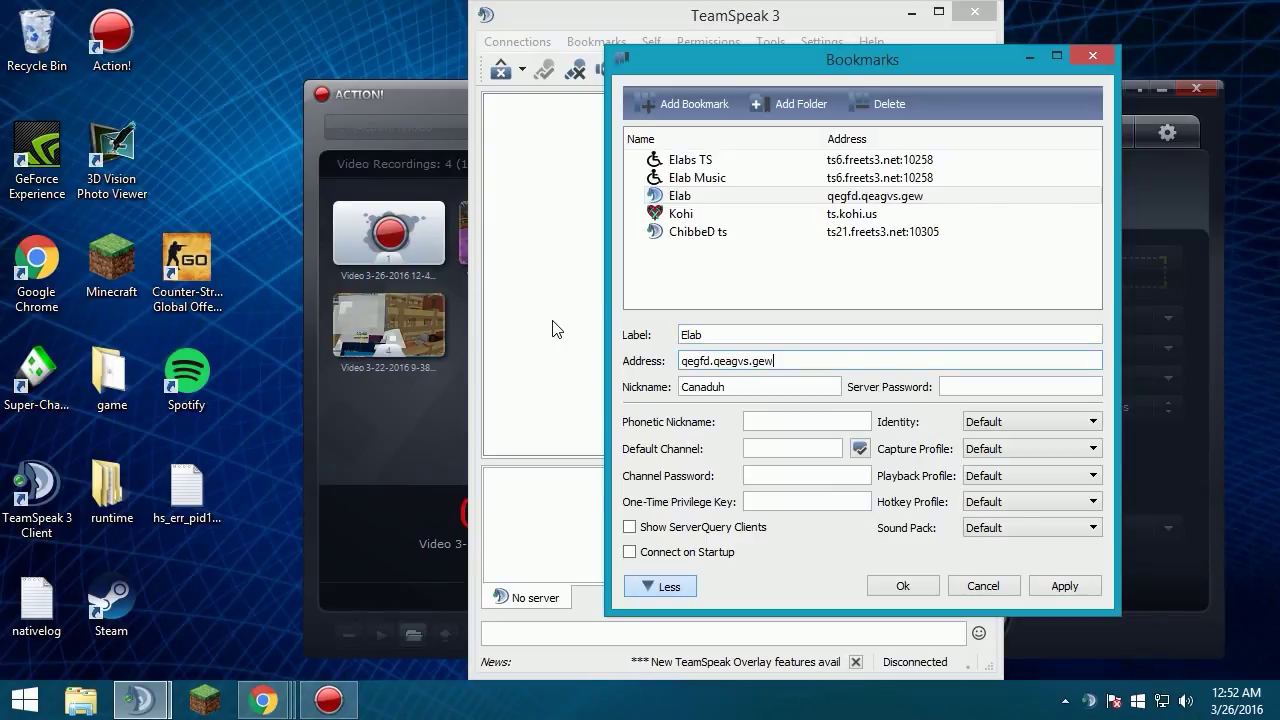
Step: Set the Elab bookmark's identity, capture profile and playback profile to Tutorial Bot
left_click(985, 424)
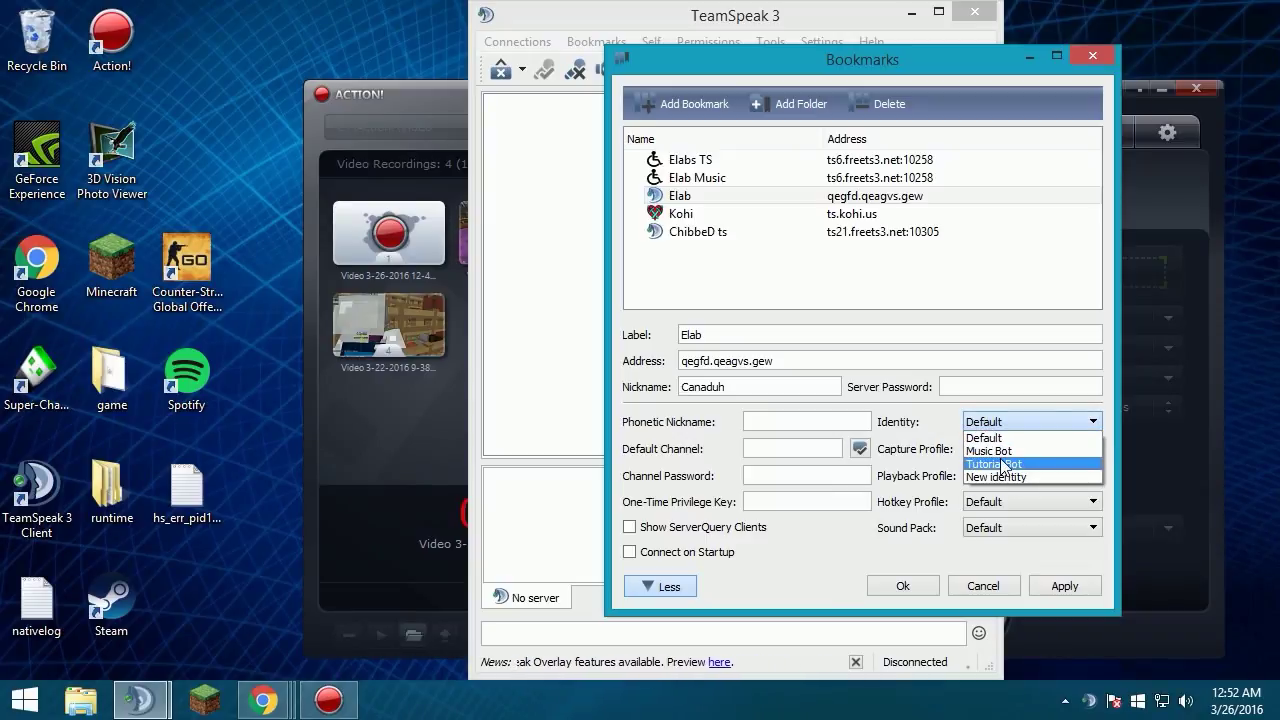
left_click(1003, 465)
left_click(995, 450)
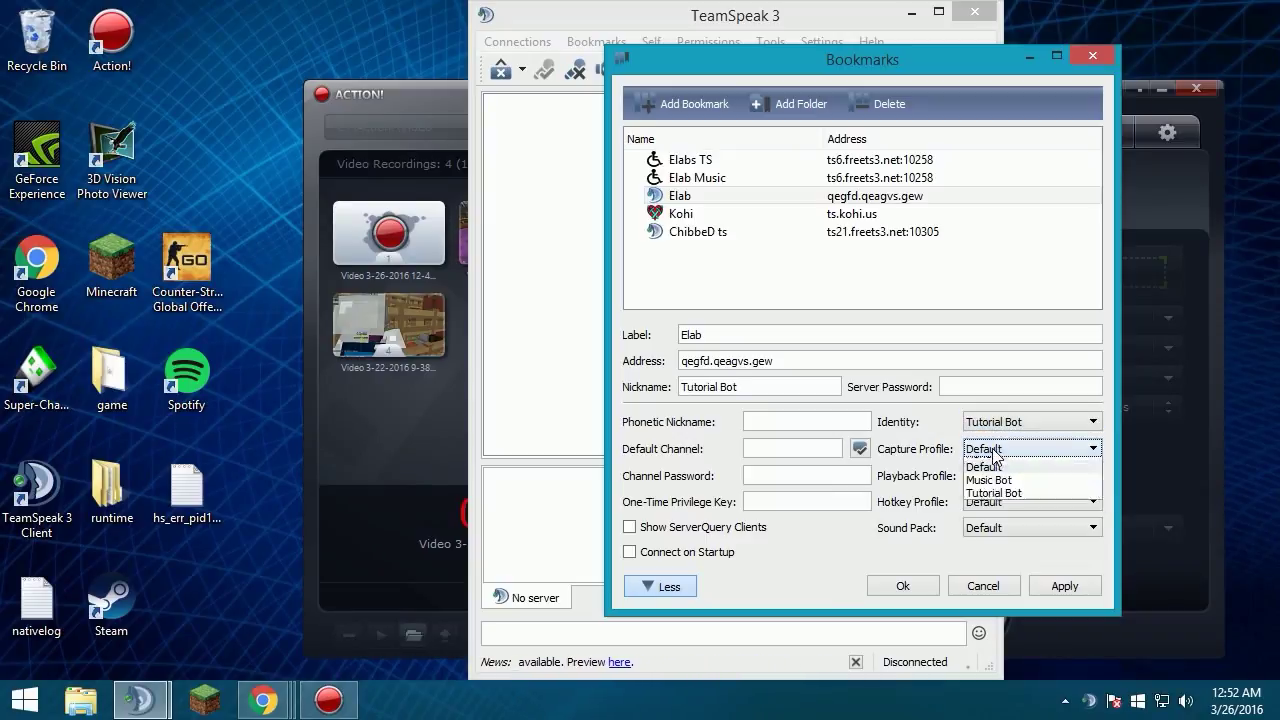
left_click(1006, 504)
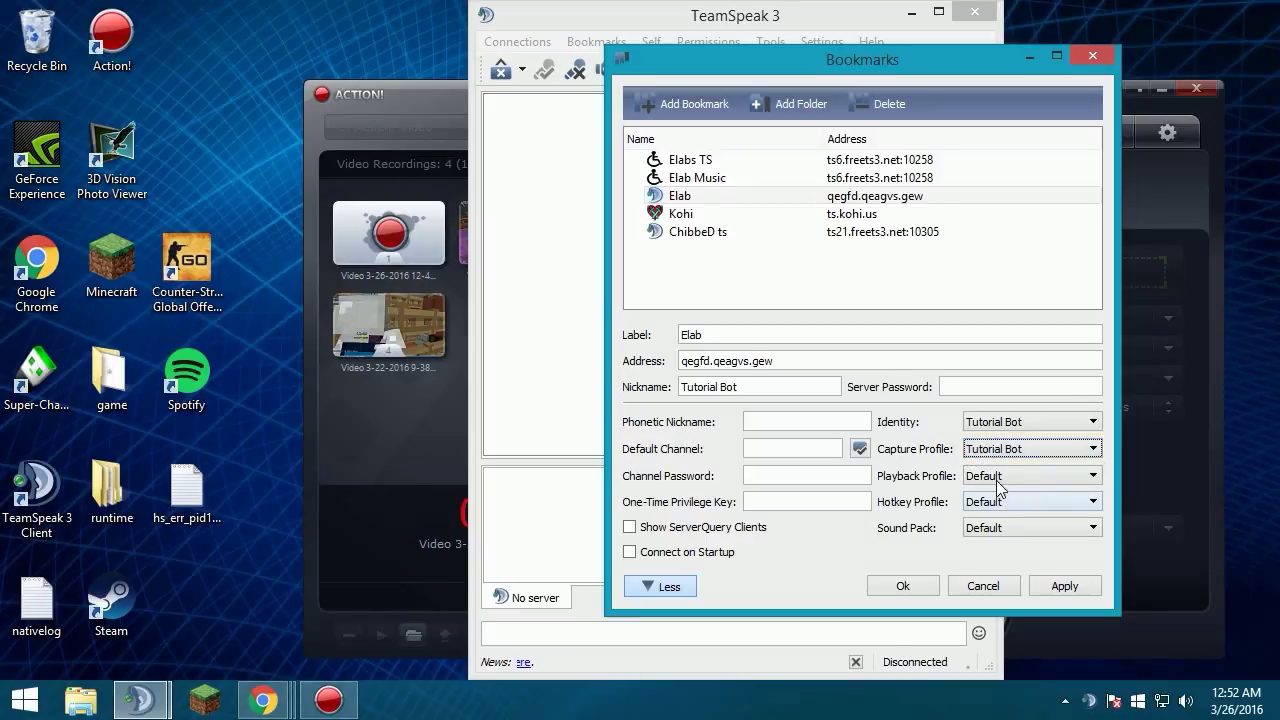
left_click(1005, 476)
left_click(995, 531)
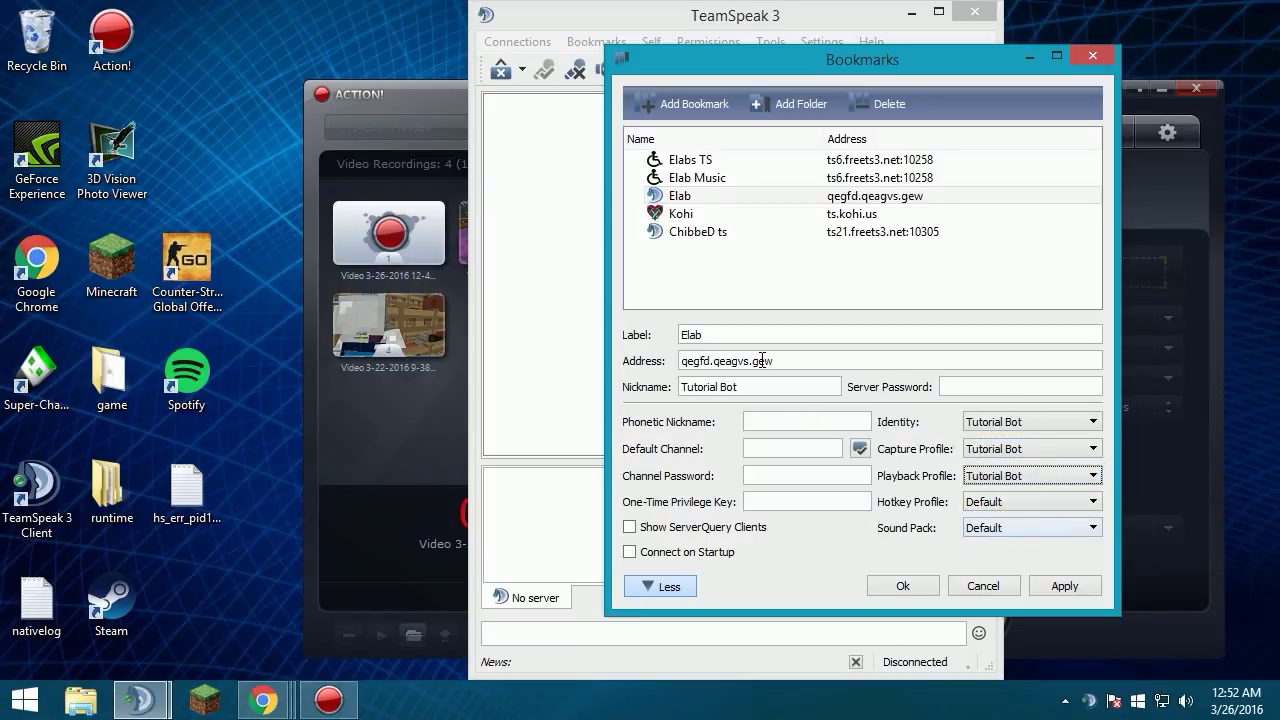
Step: Change the Elab bookmark's nickname to 1eqdaxesvd, then cancel the bookmark manager and discard the changes
left_click_drag(760, 394, 520, 383)
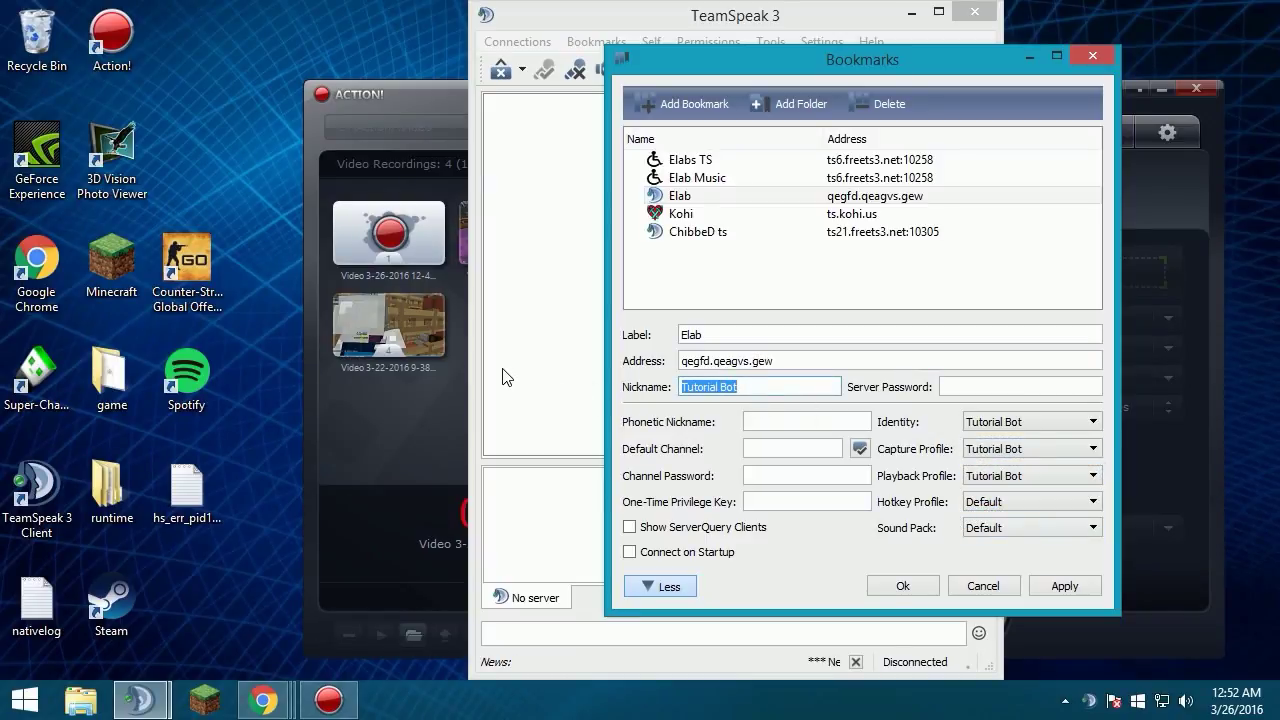
type("1eqdaxesvd")
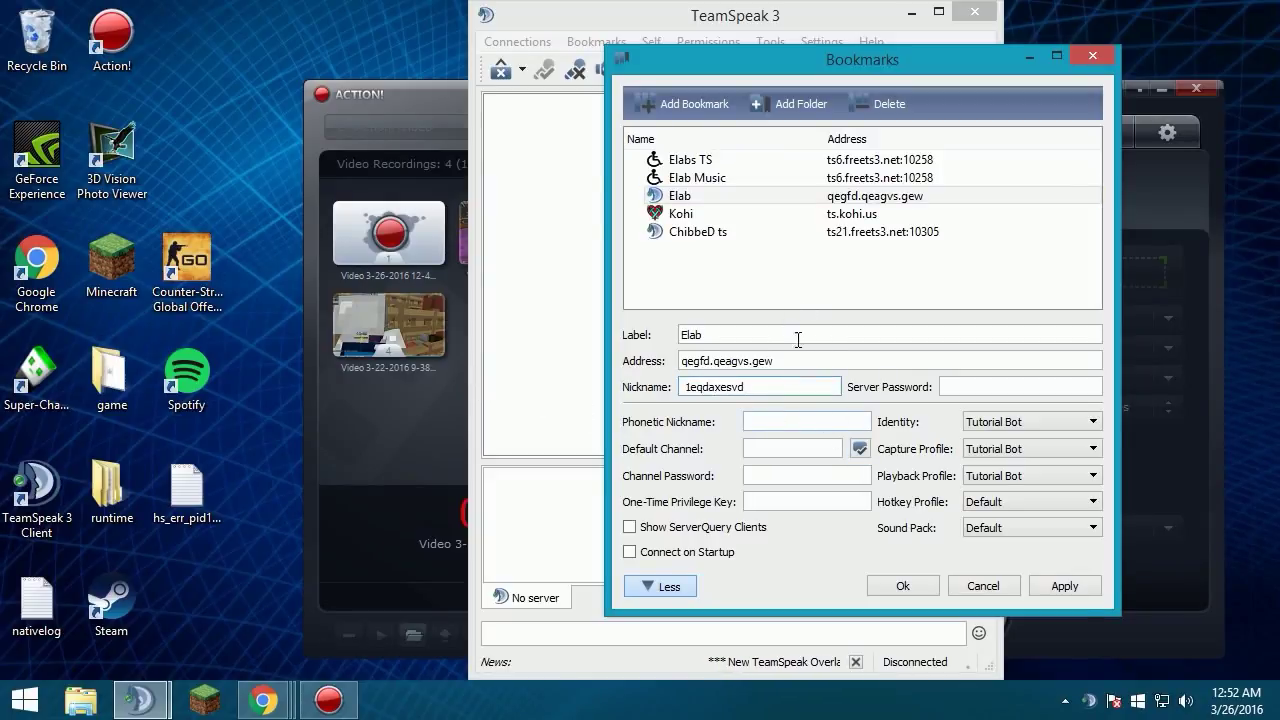
left_click(979, 585)
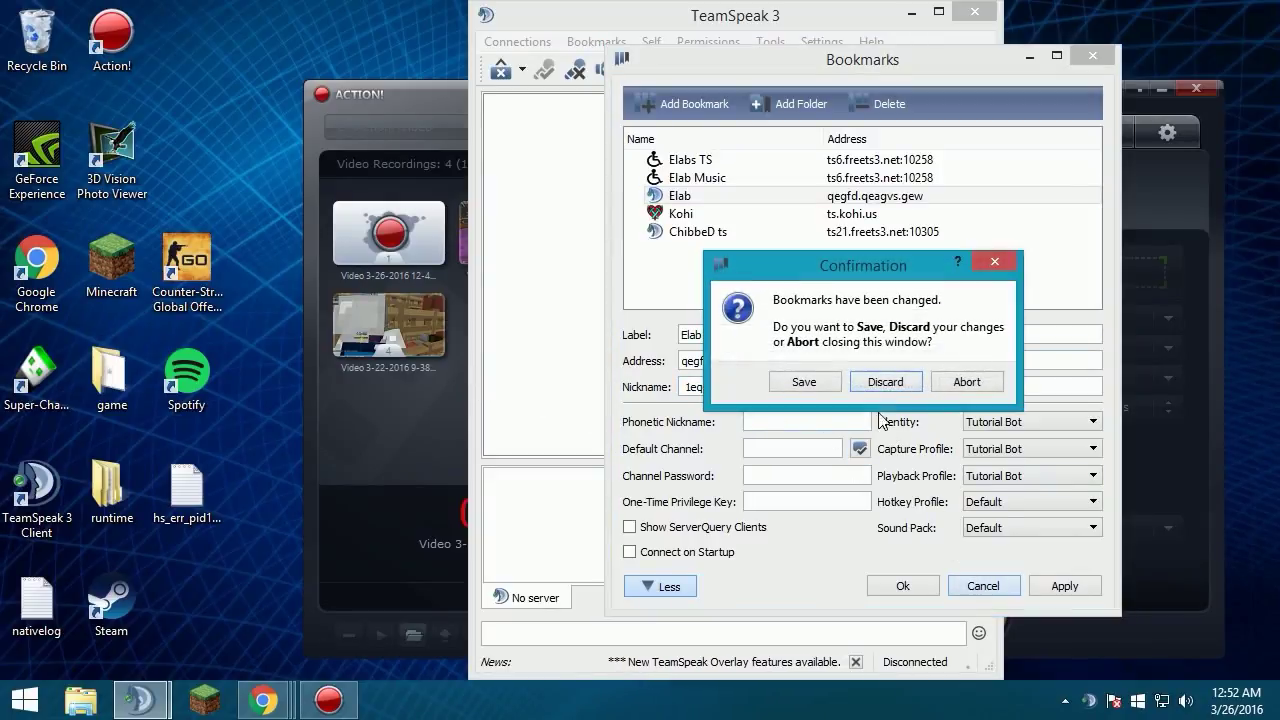
left_click(884, 380)
Step: Connect to the server through the Elabs TS bookmark, close the empty server tab and dismiss the host message
left_click(580, 44)
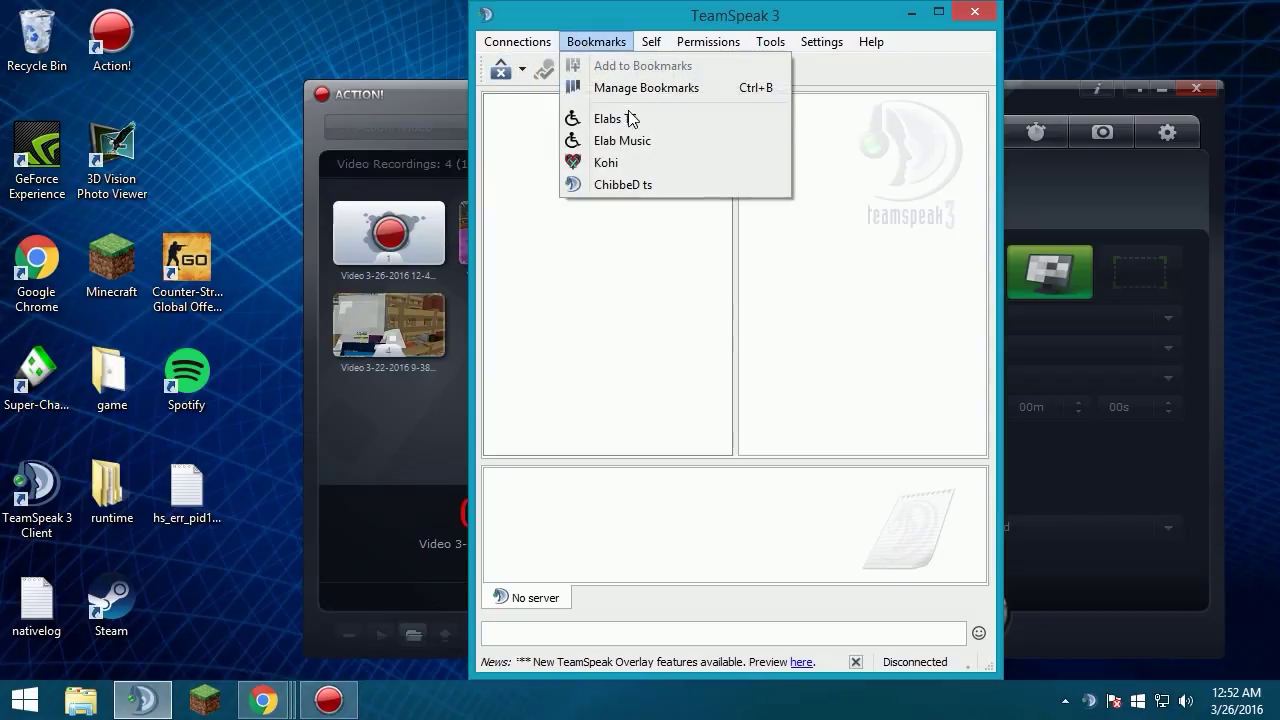
mouse_move(624, 118)
left_click(737, 153)
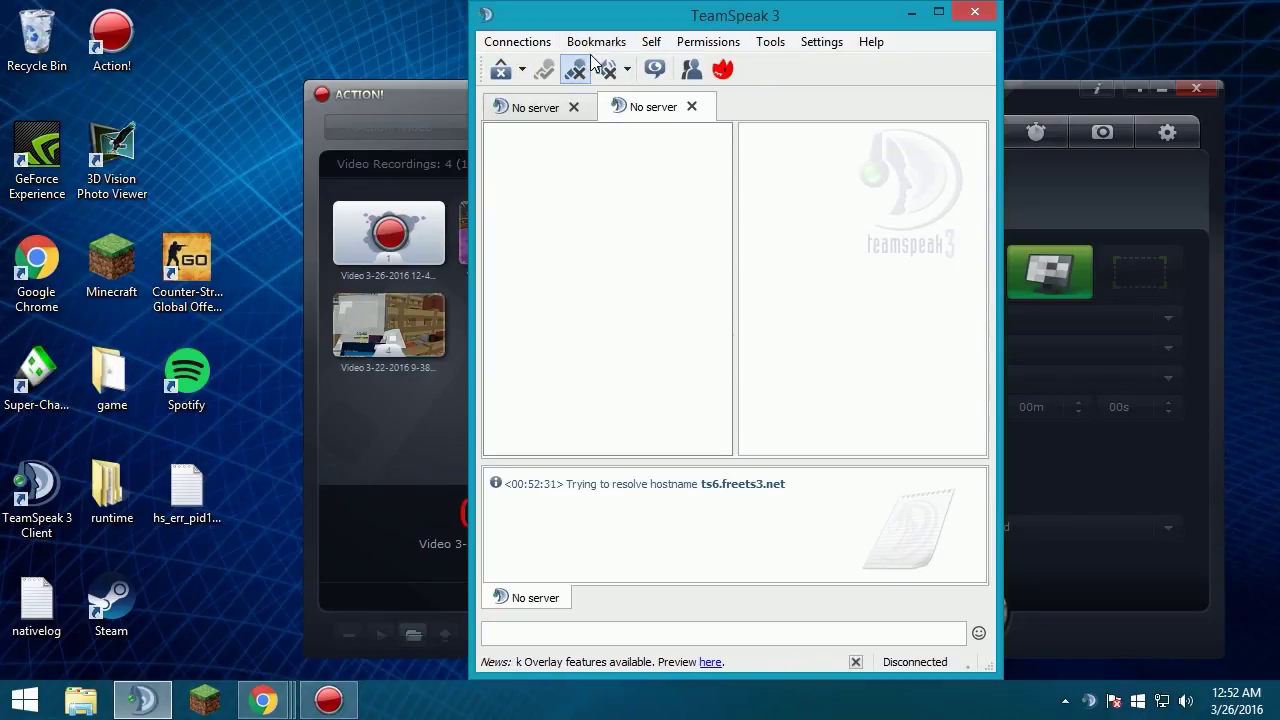
left_click(573, 107)
left_click(758, 382)
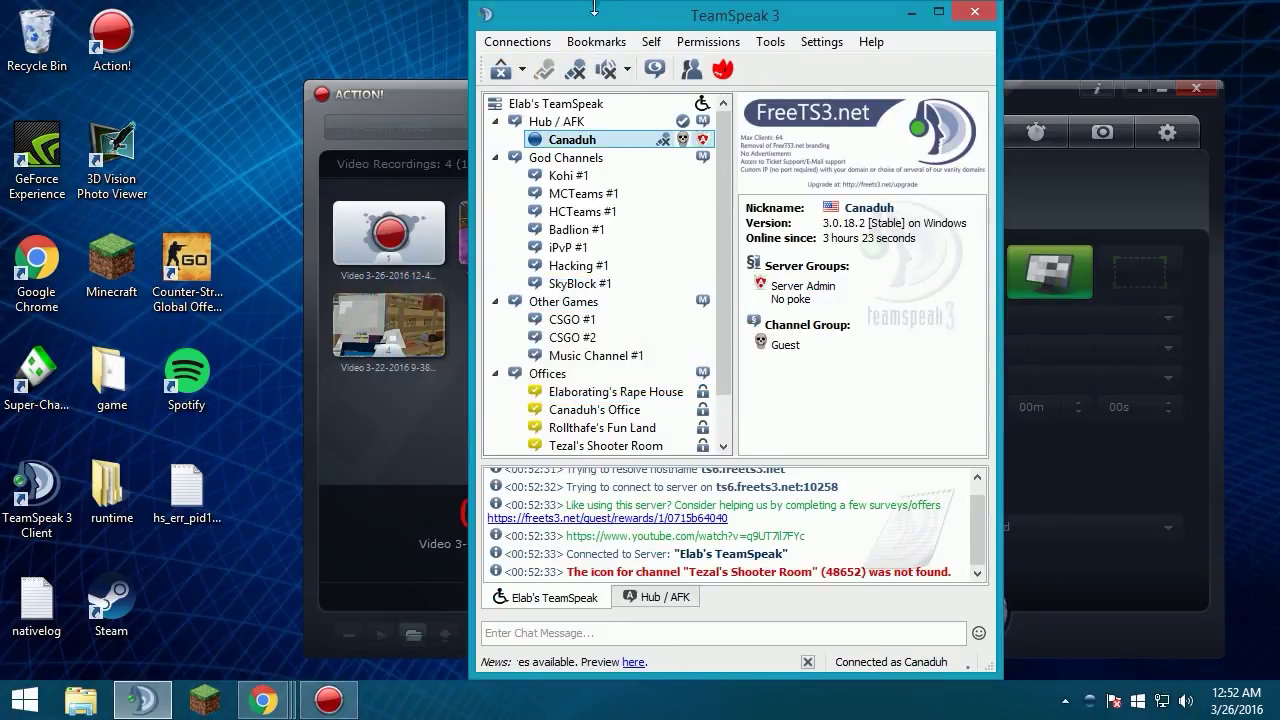
Step: Connect the bot in a second tab through the Elab Music bookmark, return to the Elabs TS tab and dismiss the host message
left_click(596, 41)
mouse_move(630, 140)
left_click(645, 176)
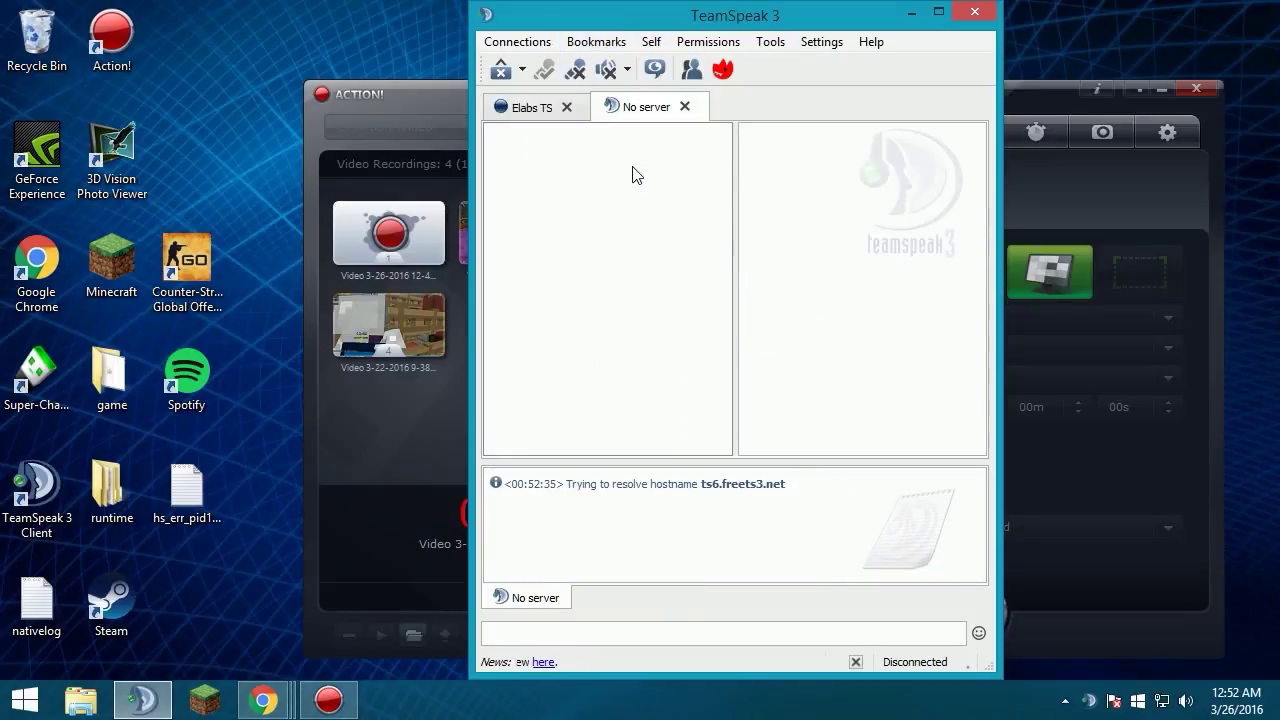
left_click(550, 108)
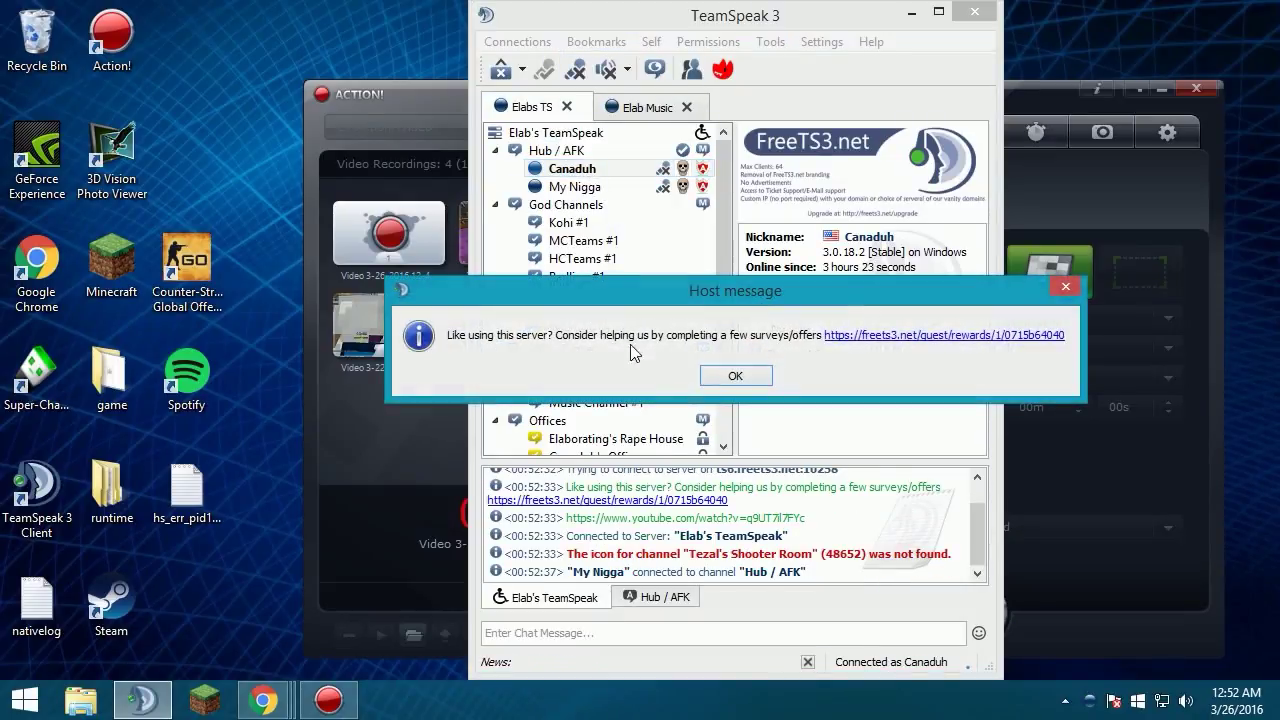
left_click(729, 374)
Step: Join your own office channel under Offices and move the music bot client from Hub / AFK into it
scroll(680, 380, "down", 2)
double_click(614, 354)
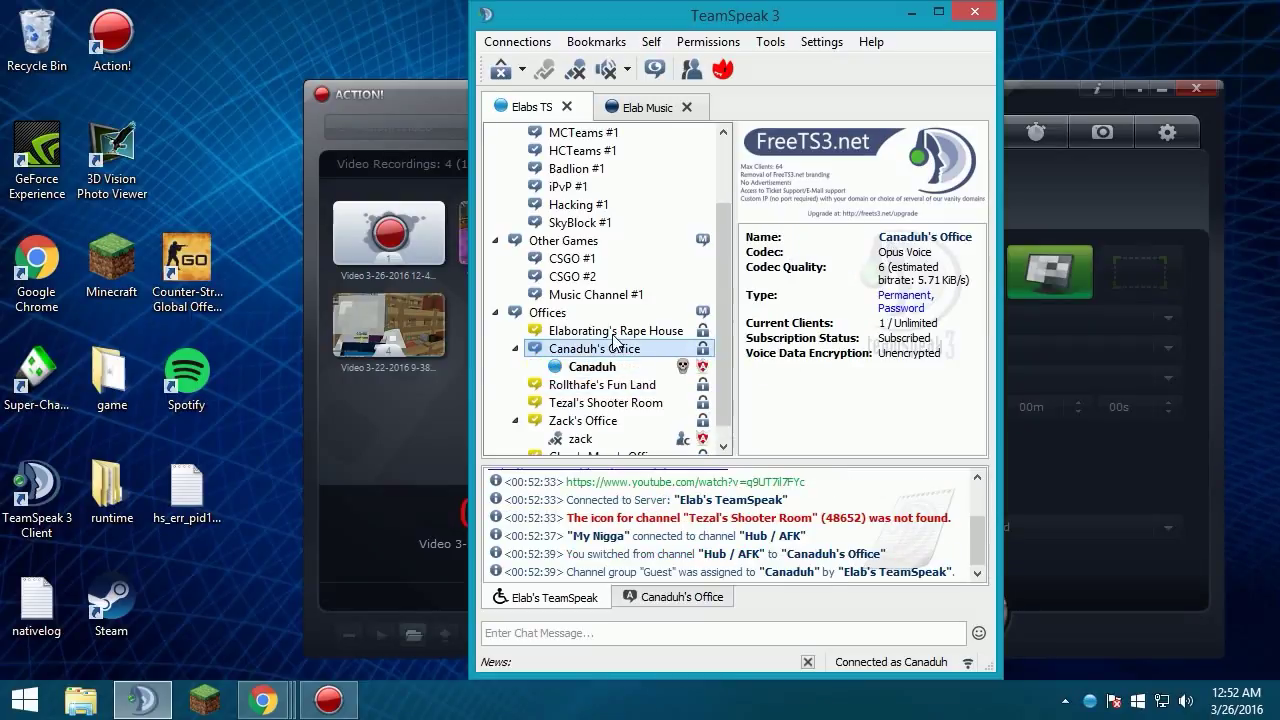
scroll(612, 350, "up", 3)
left_click_drag(575, 168, 578, 438)
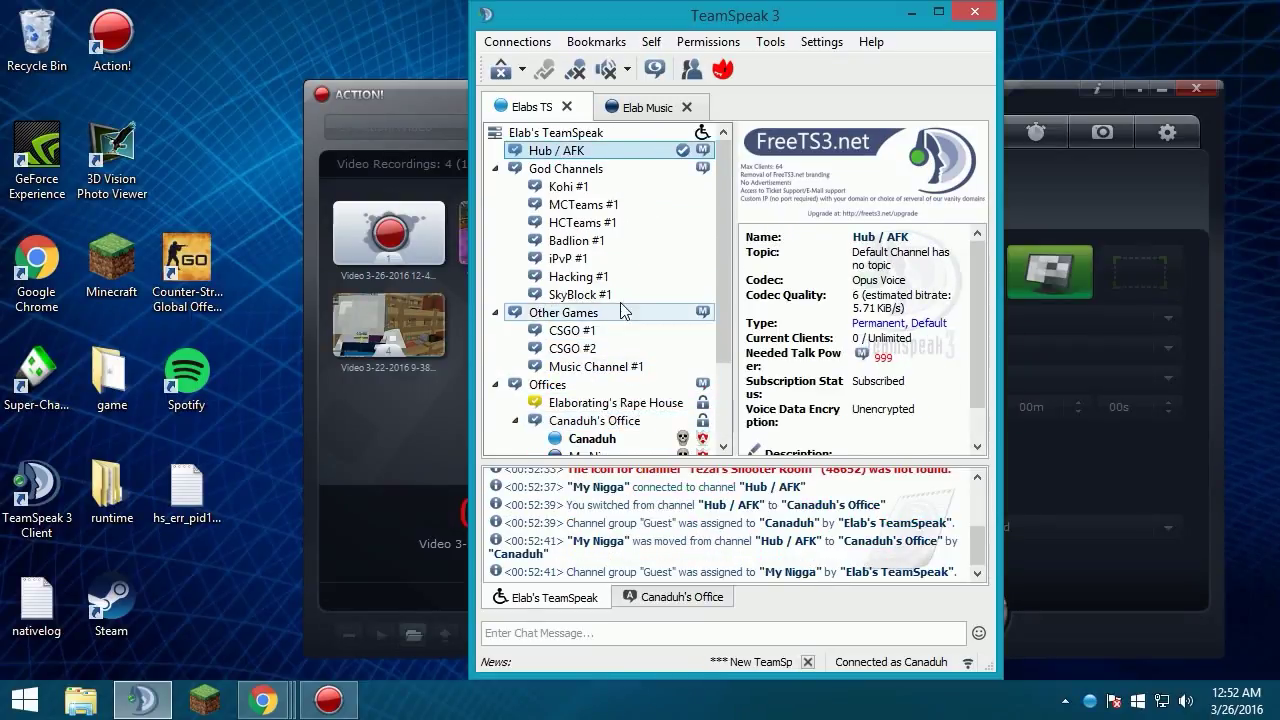
scroll(600, 380, "down", 2)
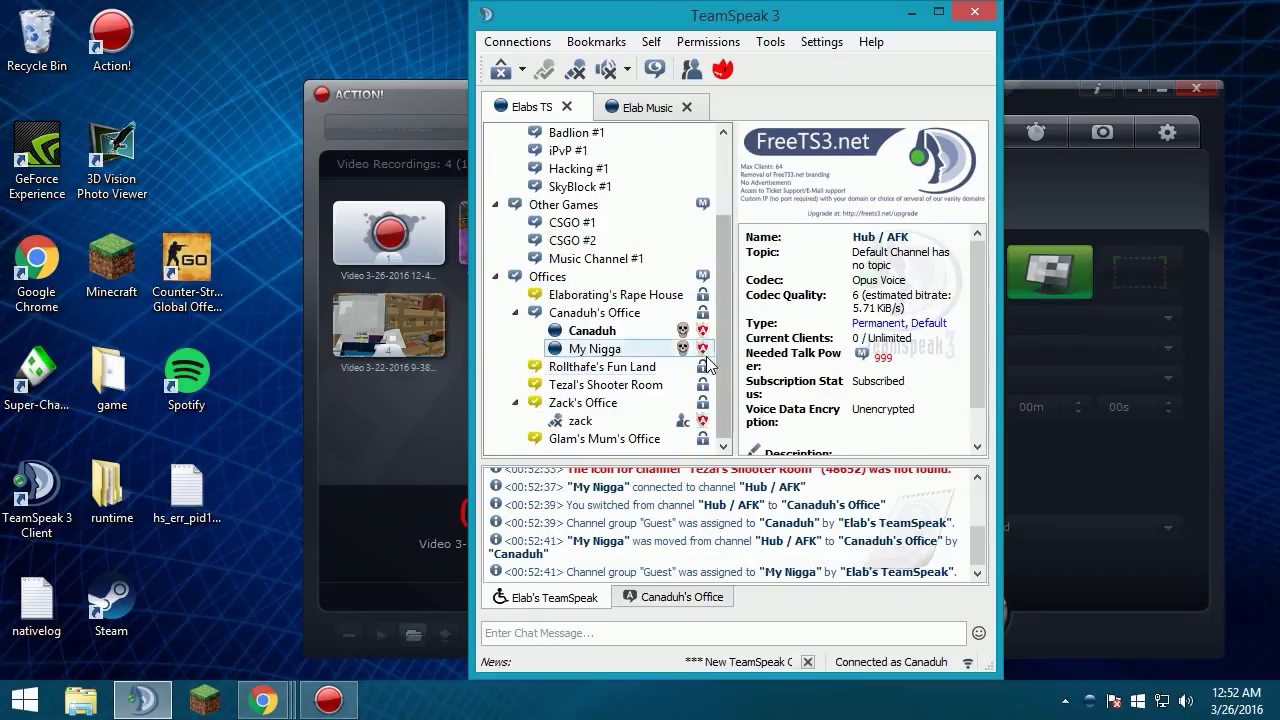
Step: Minimize the Action! recorder window, then search the computer for Windows Media Player and open it
left_click(426, 434)
left_click(1146, 87)
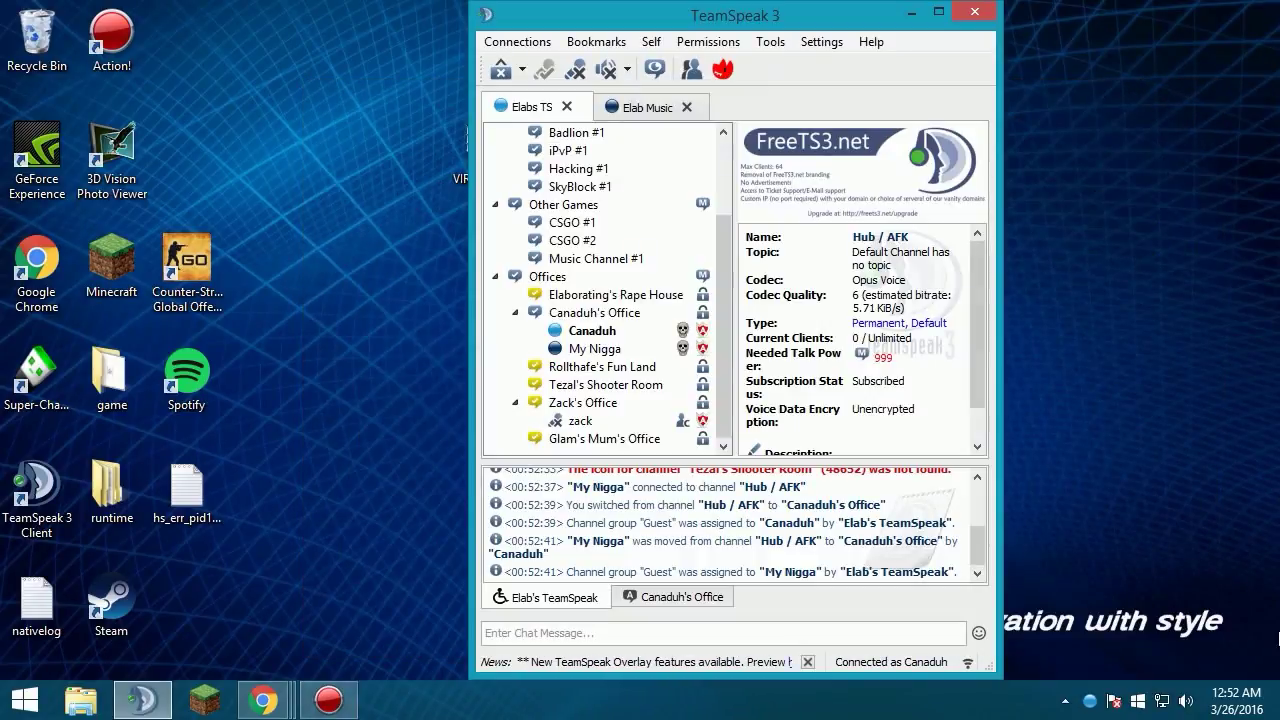
mouse_move(1279, 700)
left_click(1234, 160)
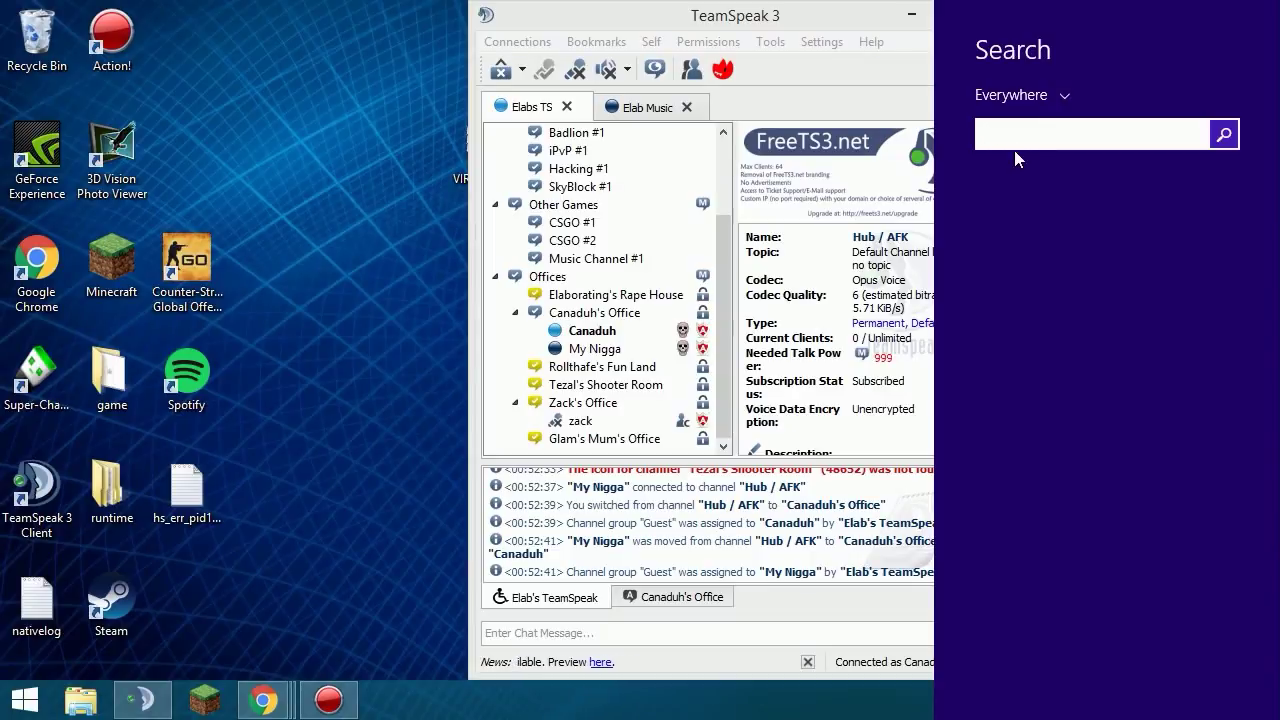
type("wind")
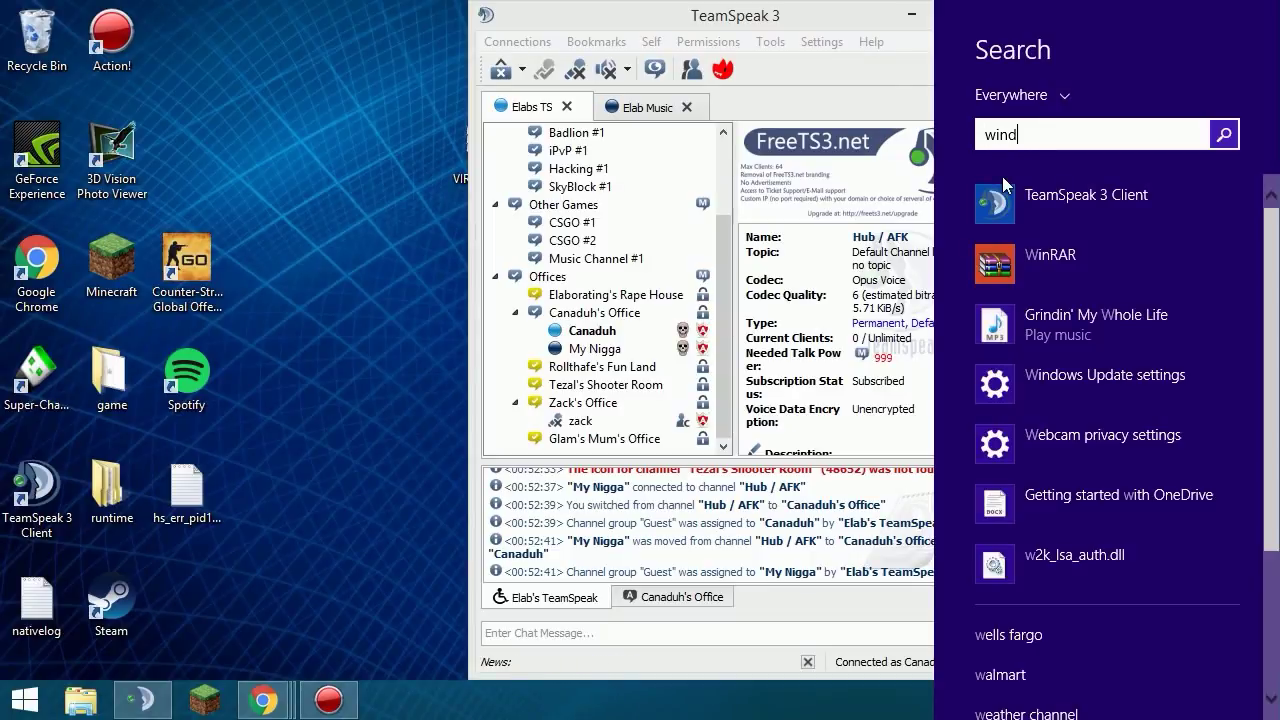
type("ows media Player")
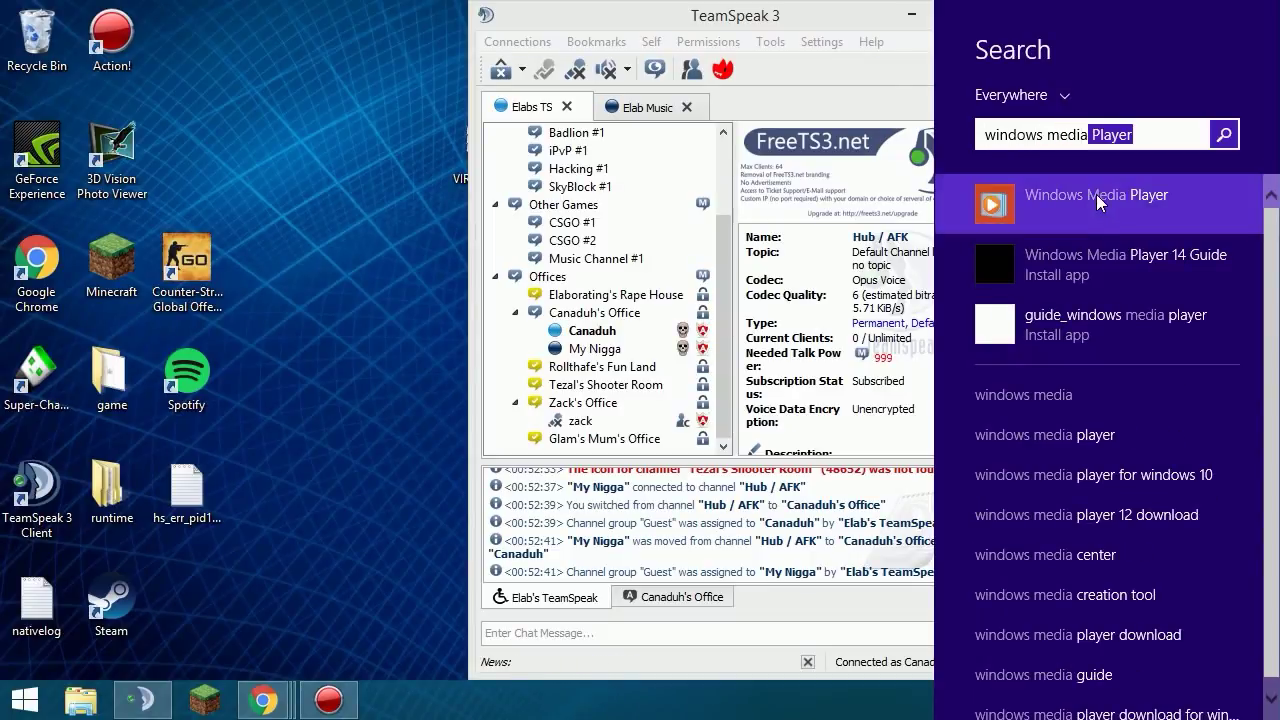
left_click(1096, 194)
left_click_drag(874, 140, 862, 82)
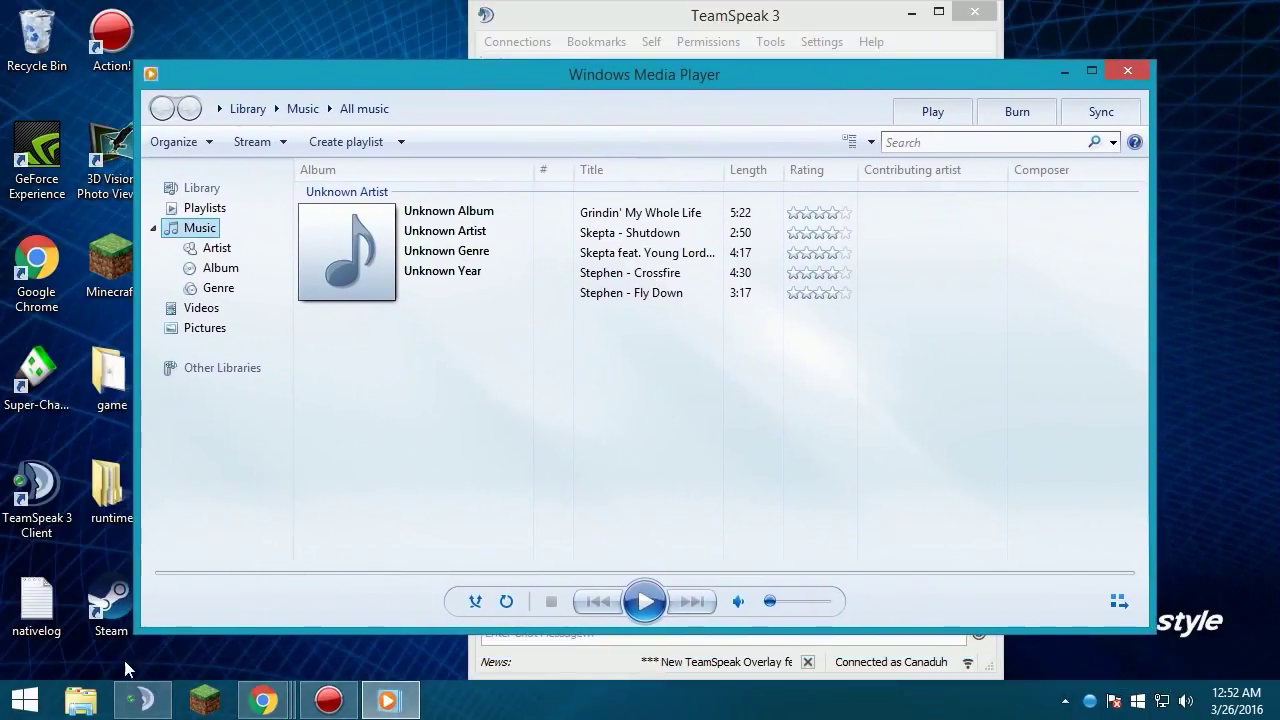
Step: Look through the OneDrive and Homegroup folders in File Explorer for the shared Music library's songs, then close the window
left_click(80, 700)
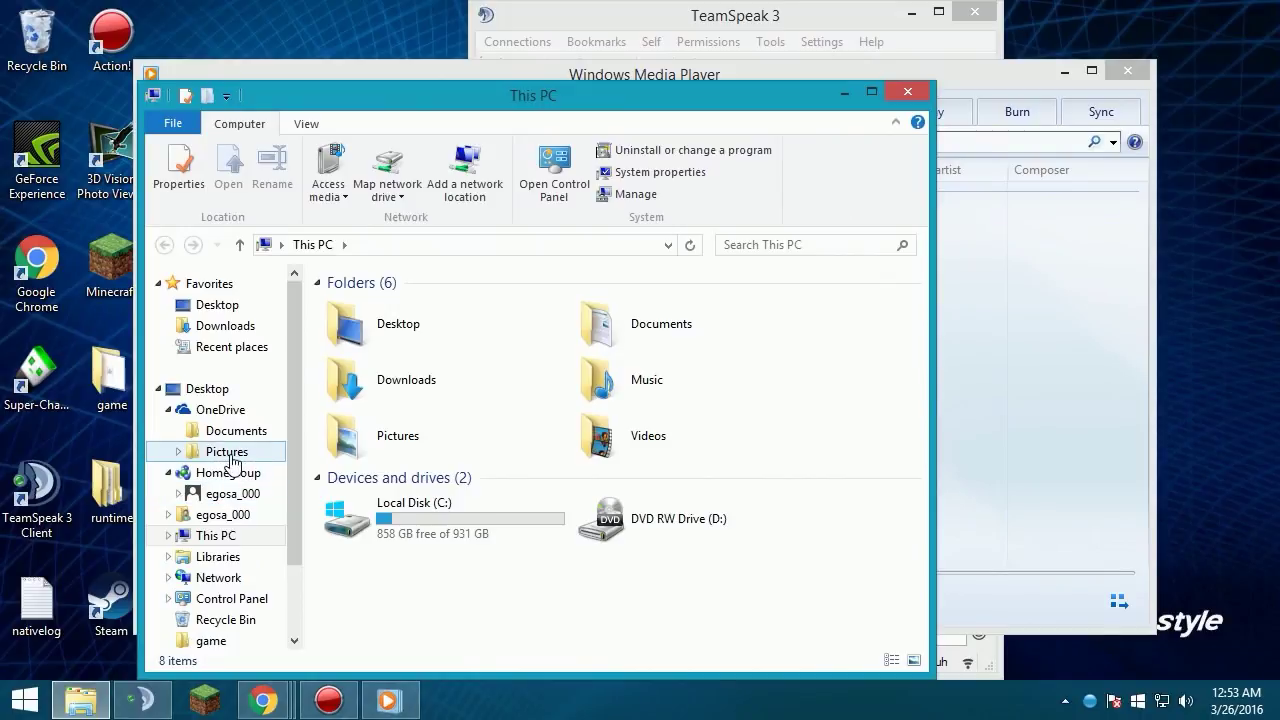
left_click(225, 432)
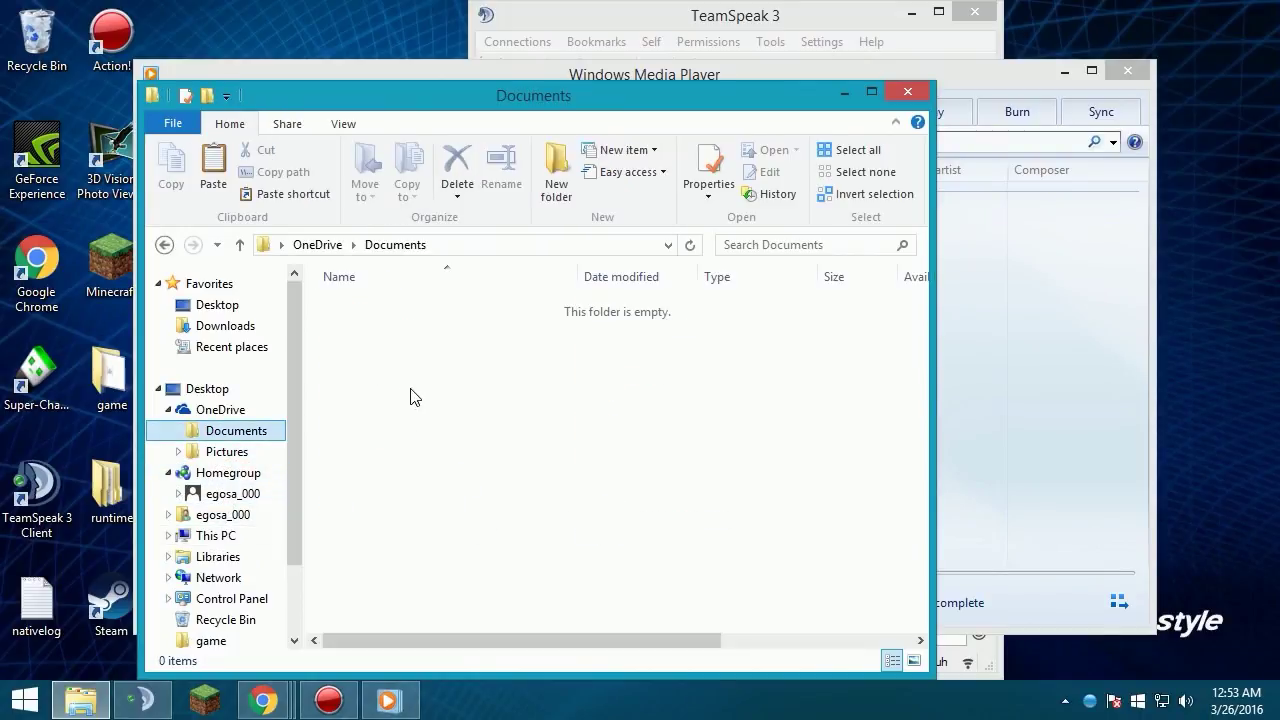
key("alt+Up")
left_click(220, 449)
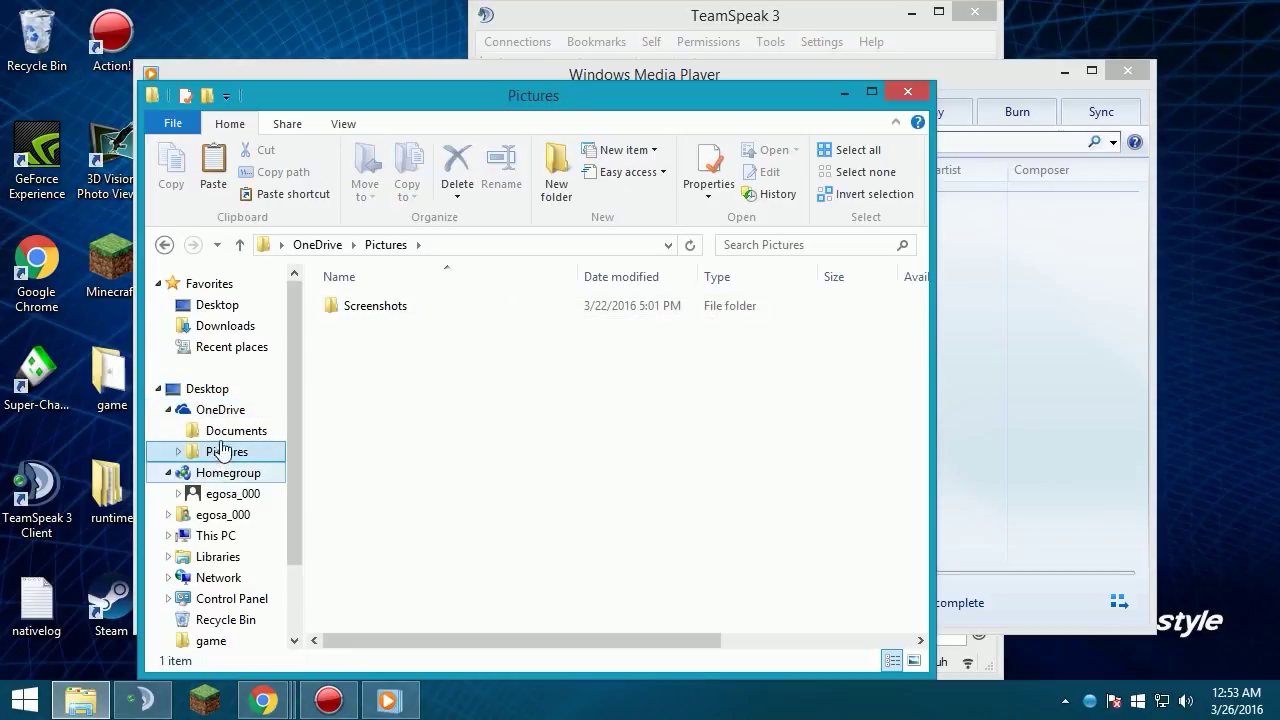
left_click(224, 436)
left_click(229, 475)
left_click(228, 494)
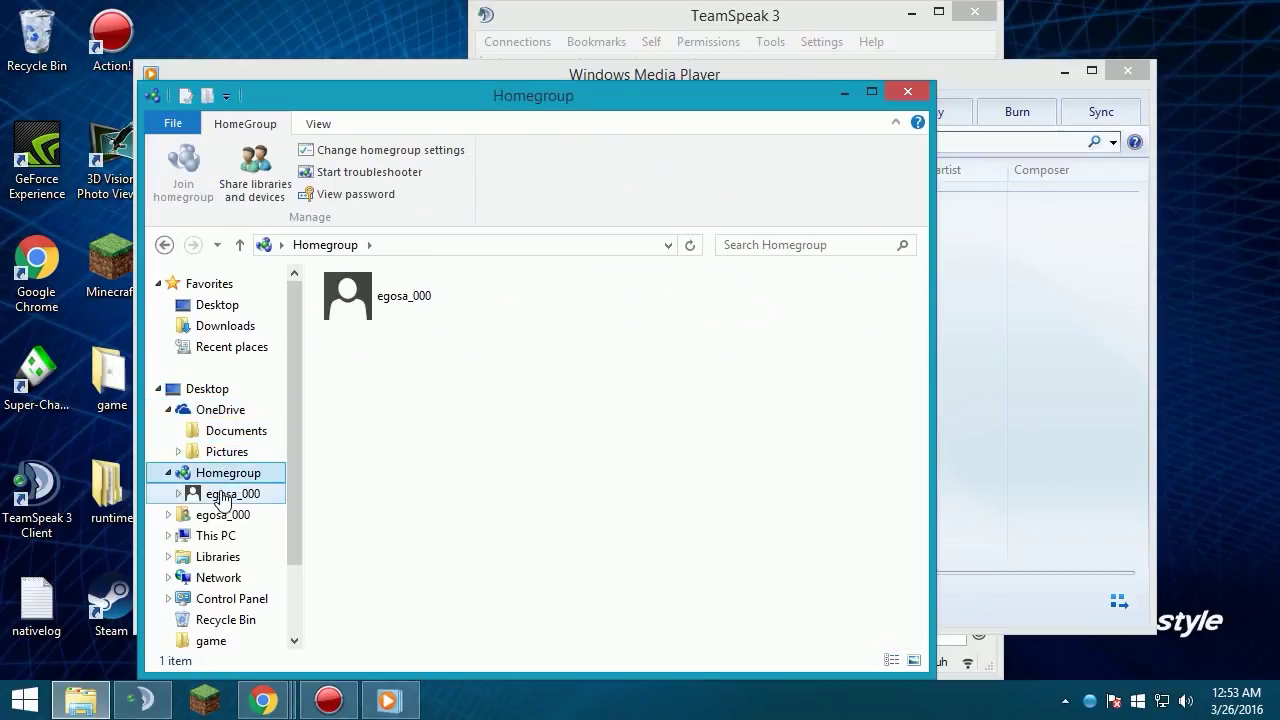
double_click(645, 380)
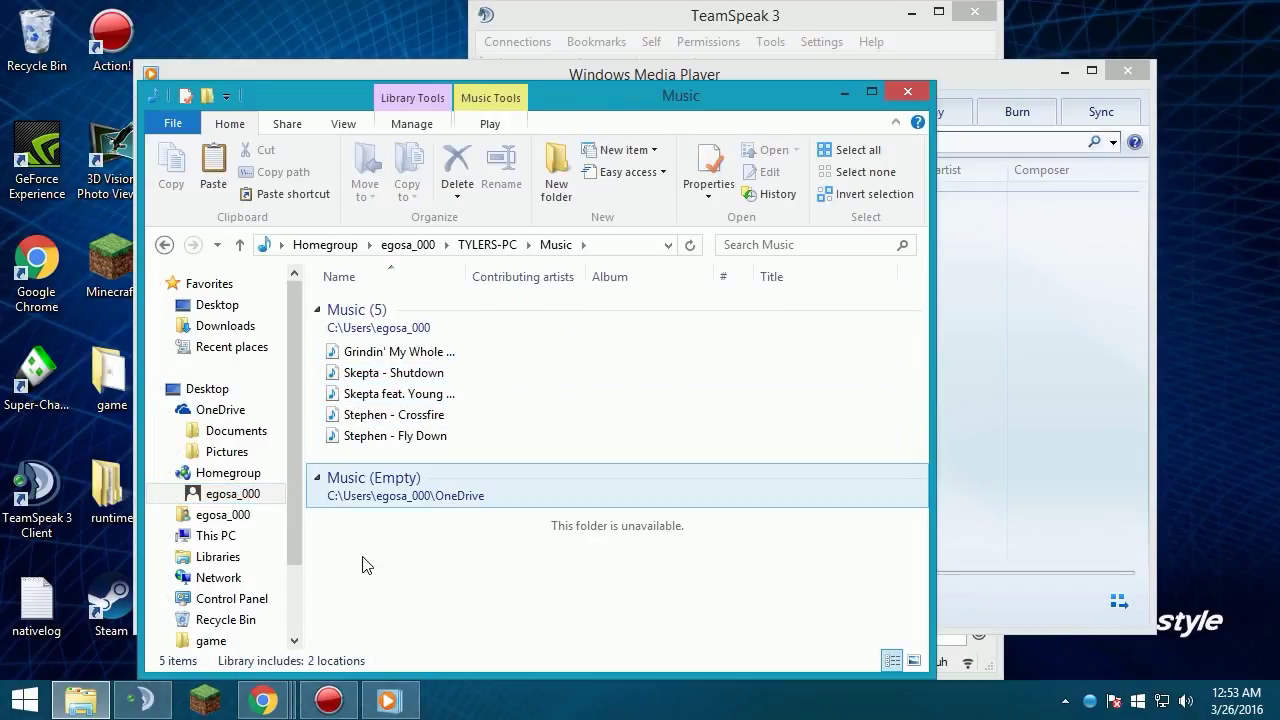
left_click(906, 94)
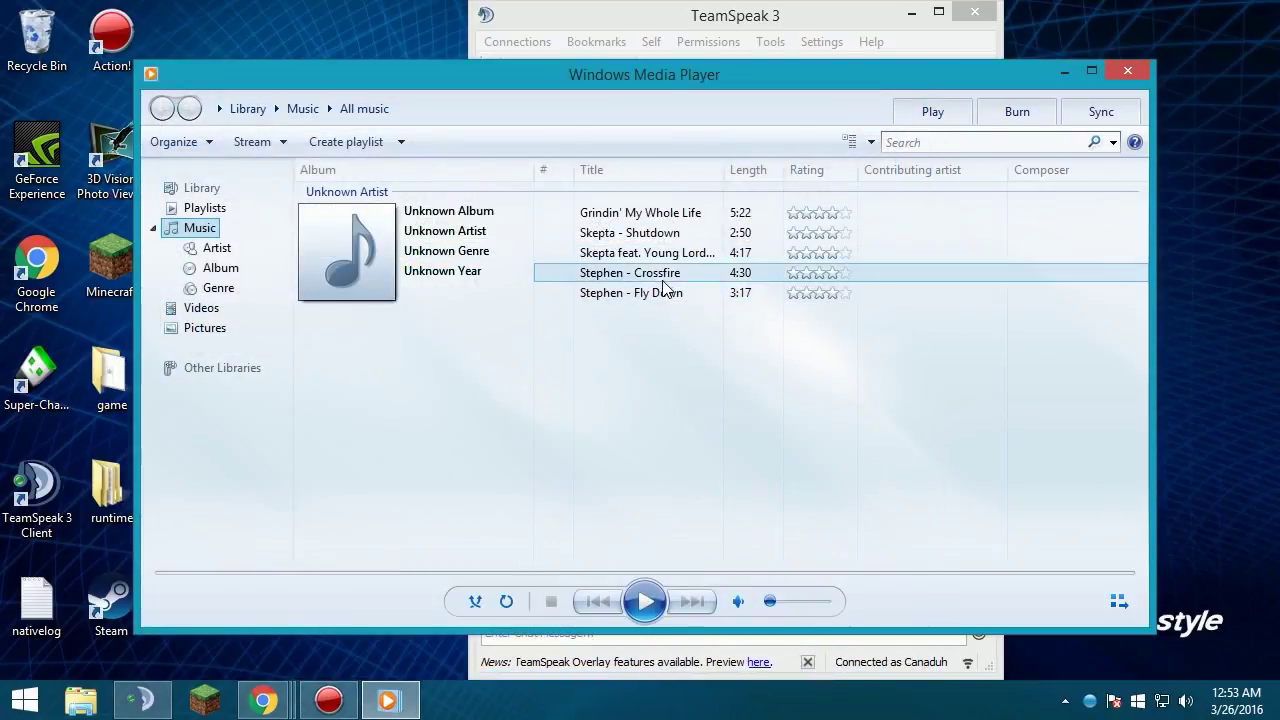
right_click(550, 105)
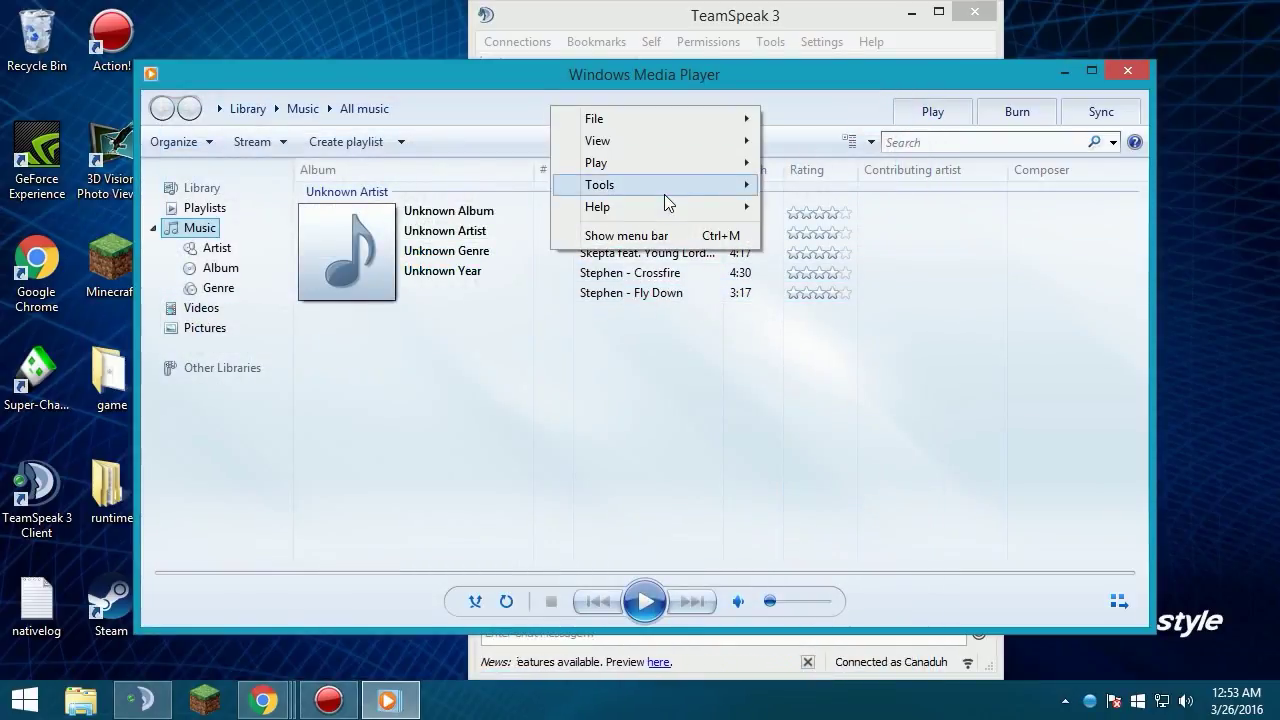
mouse_move(664, 194)
left_click(613, 309)
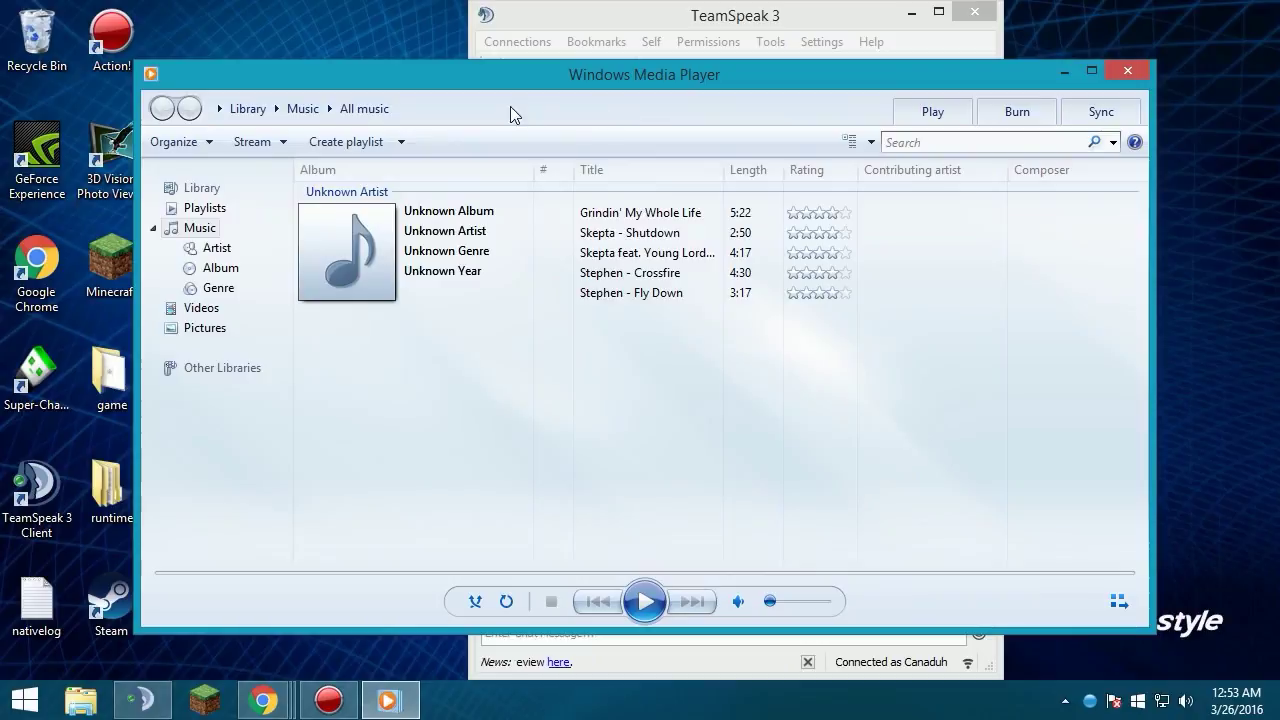
Step: Open the Windows Media Player options and bring up the properties of the Speakers device
right_click(558, 104)
mouse_move(600, 183)
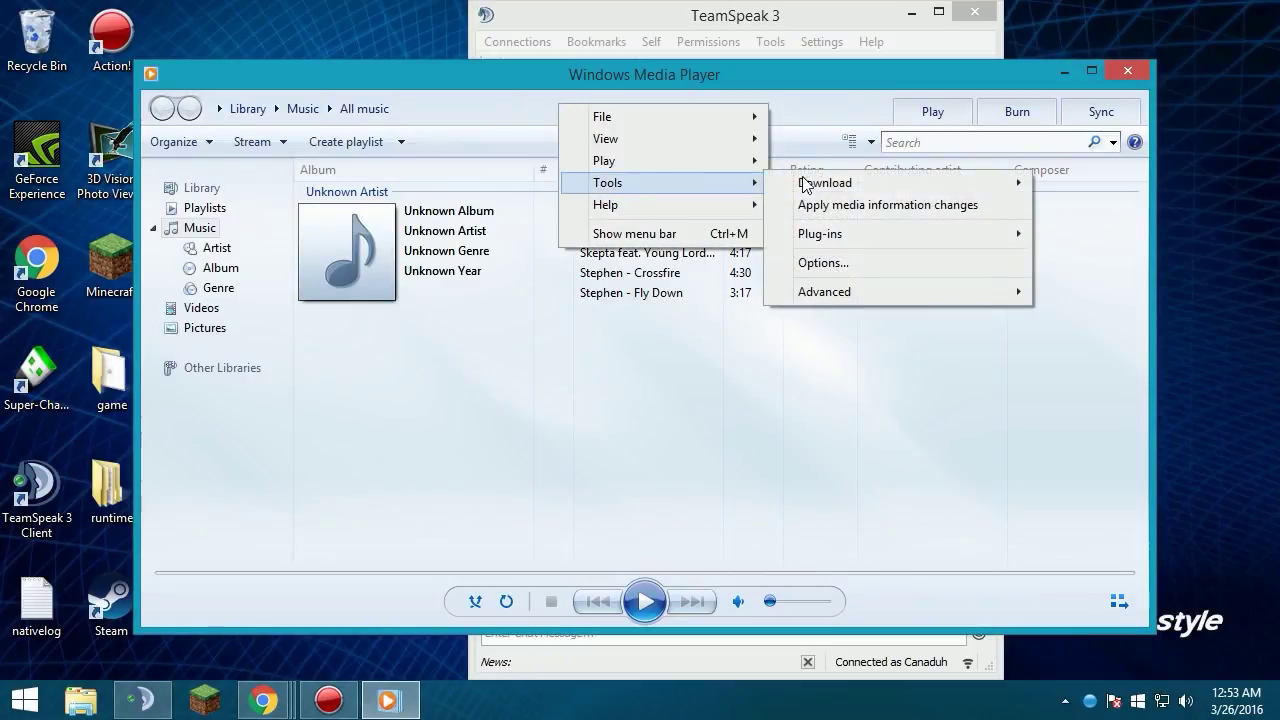
left_click(822, 262)
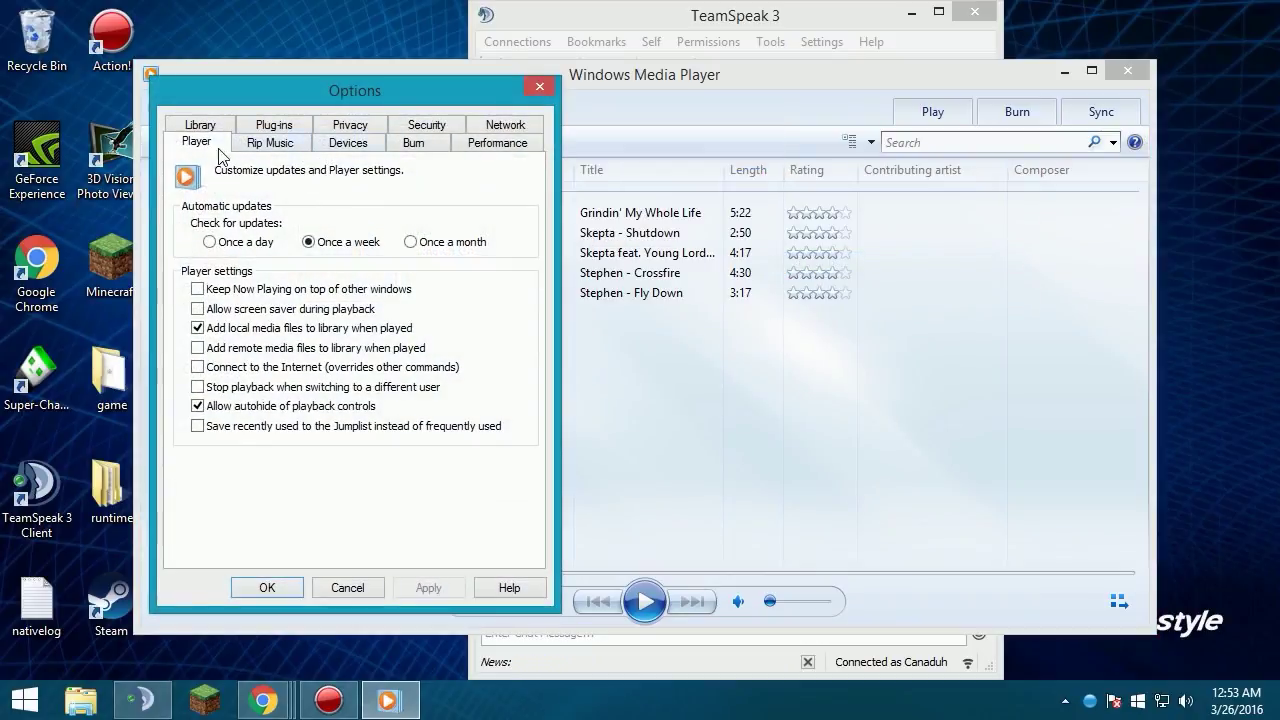
left_click(348, 143)
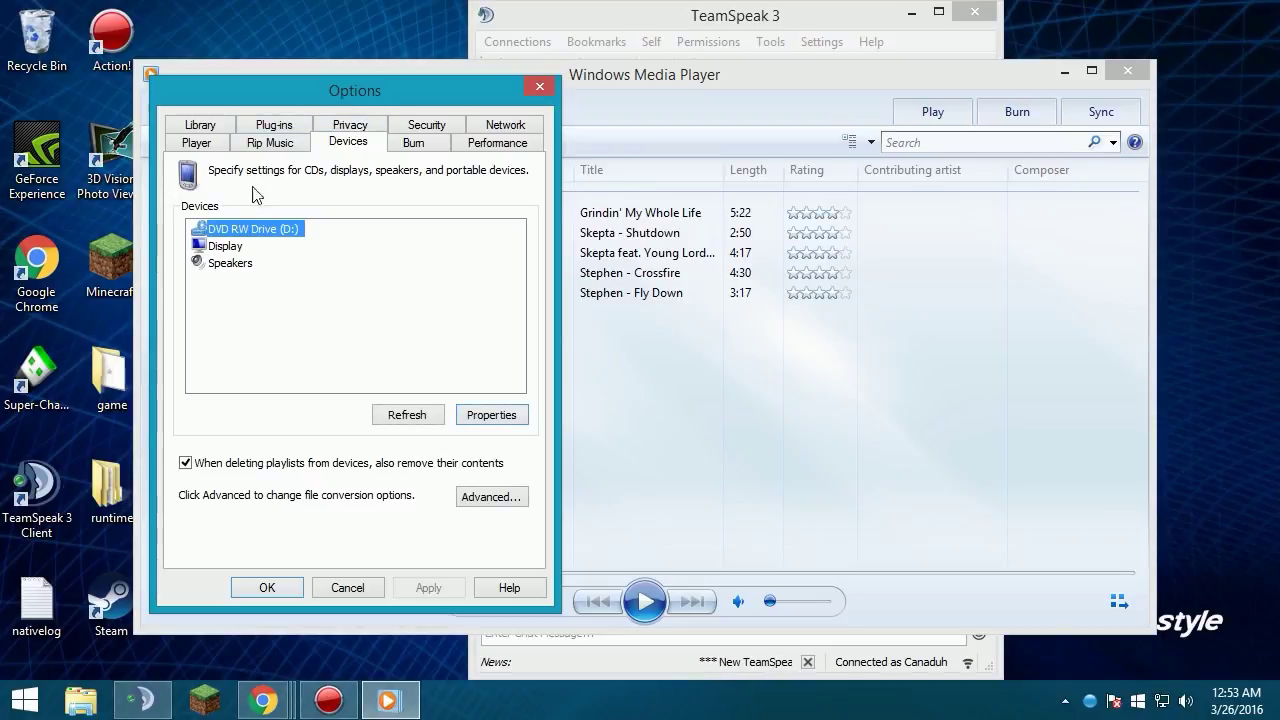
double_click(229, 264)
Step: Set the sound playback device to Line 1 (Virtual Audio Cable), apply it and close both settings dialogs with the change saved
left_click(329, 257)
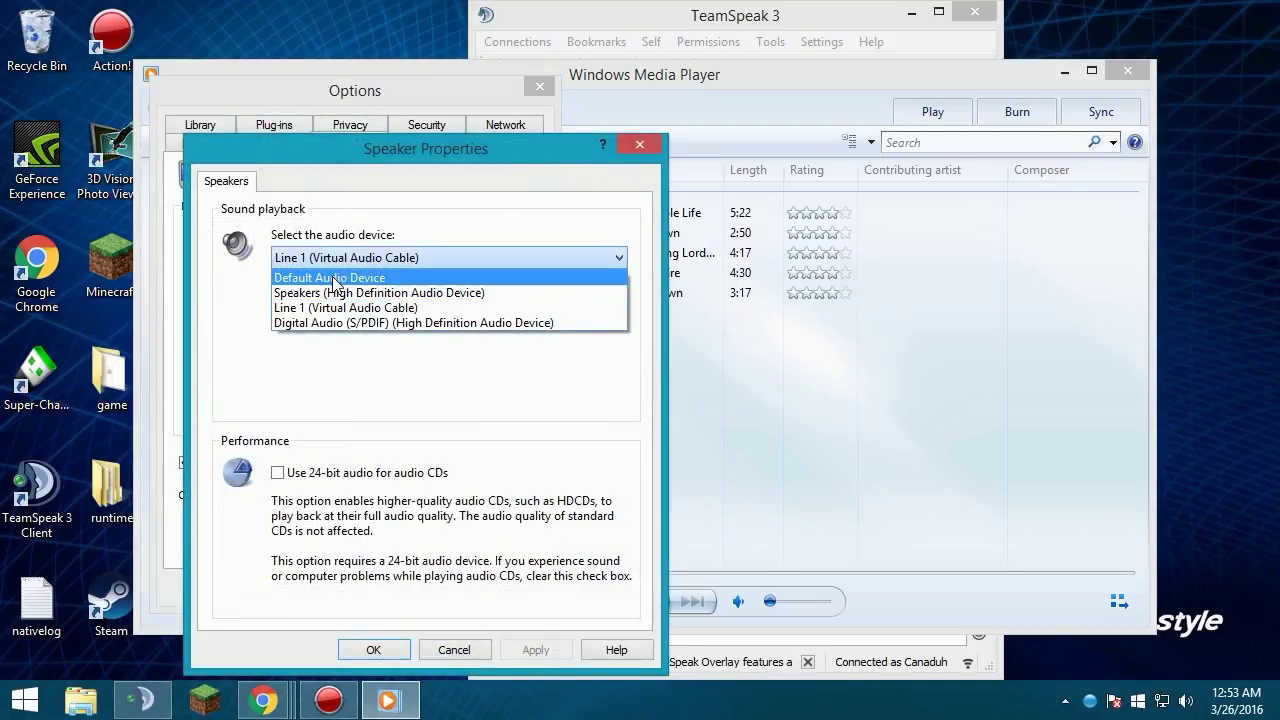
left_click(330, 277)
left_click(336, 258)
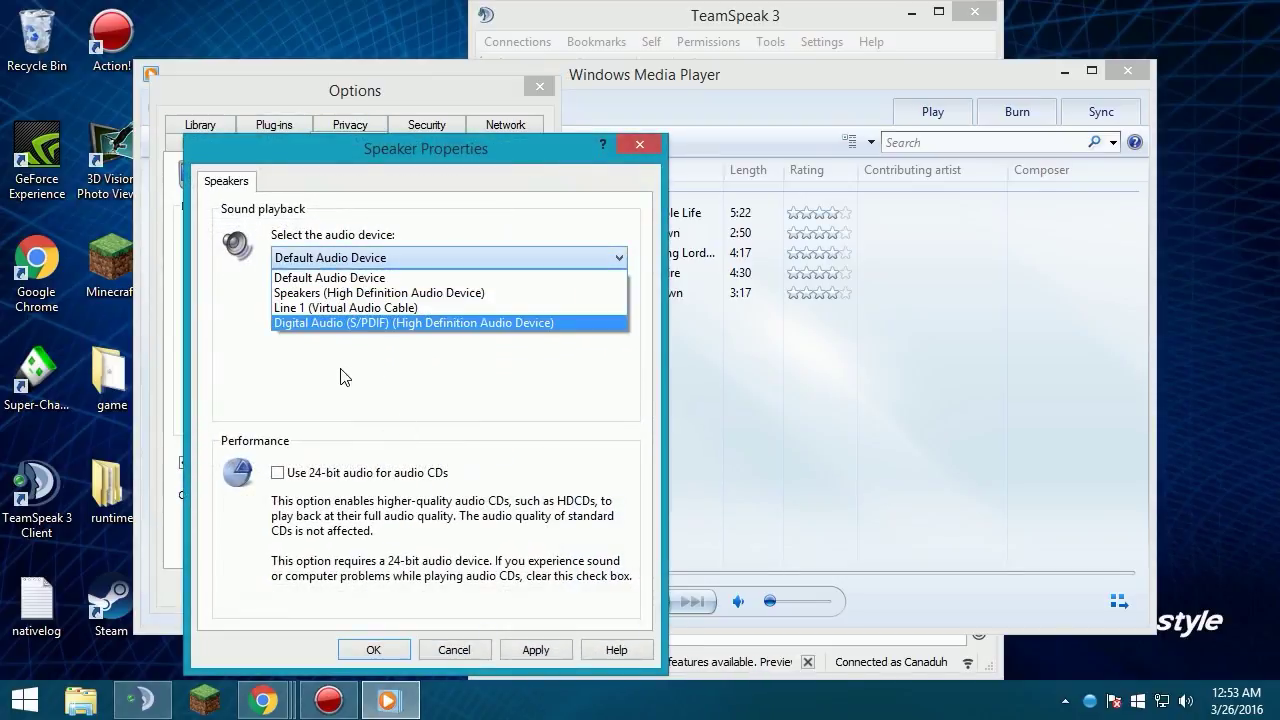
left_click(338, 308)
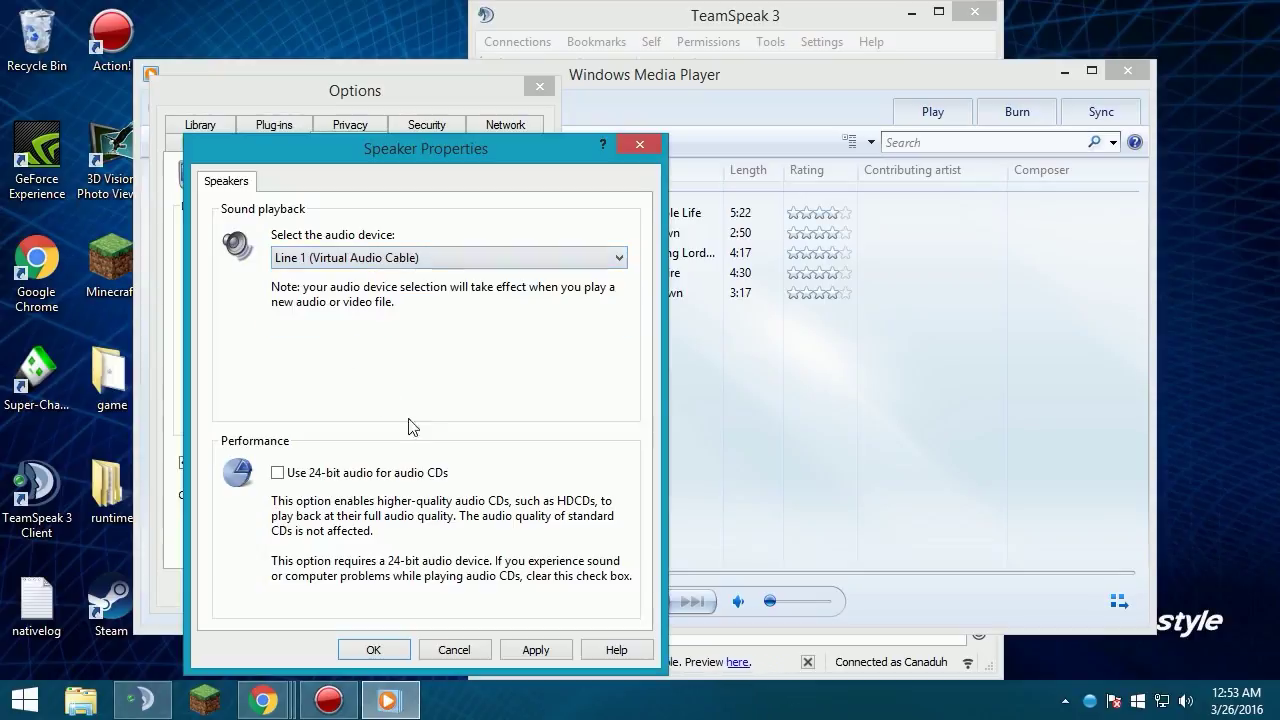
left_click(538, 650)
left_click(378, 649)
left_click(270, 587)
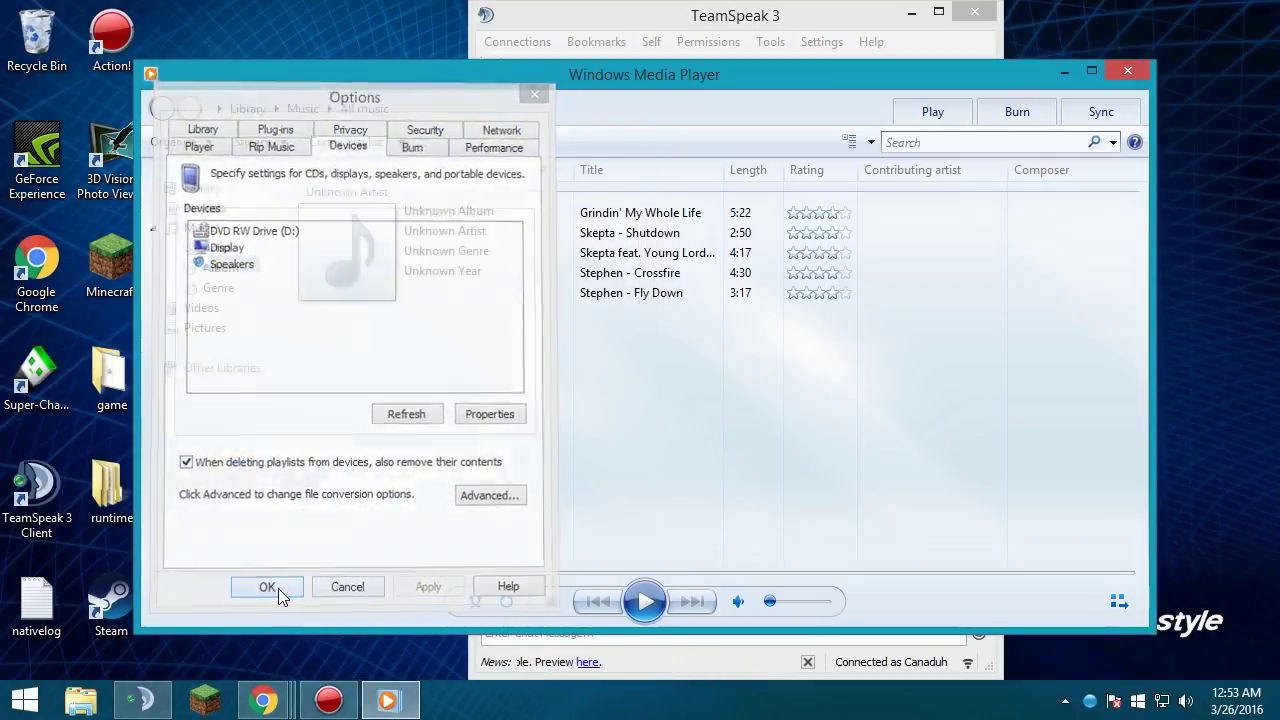
Step: Play Grindin' My Whole Life from the music library, then change playback to Stephen - Crossfire
double_click(686, 213)
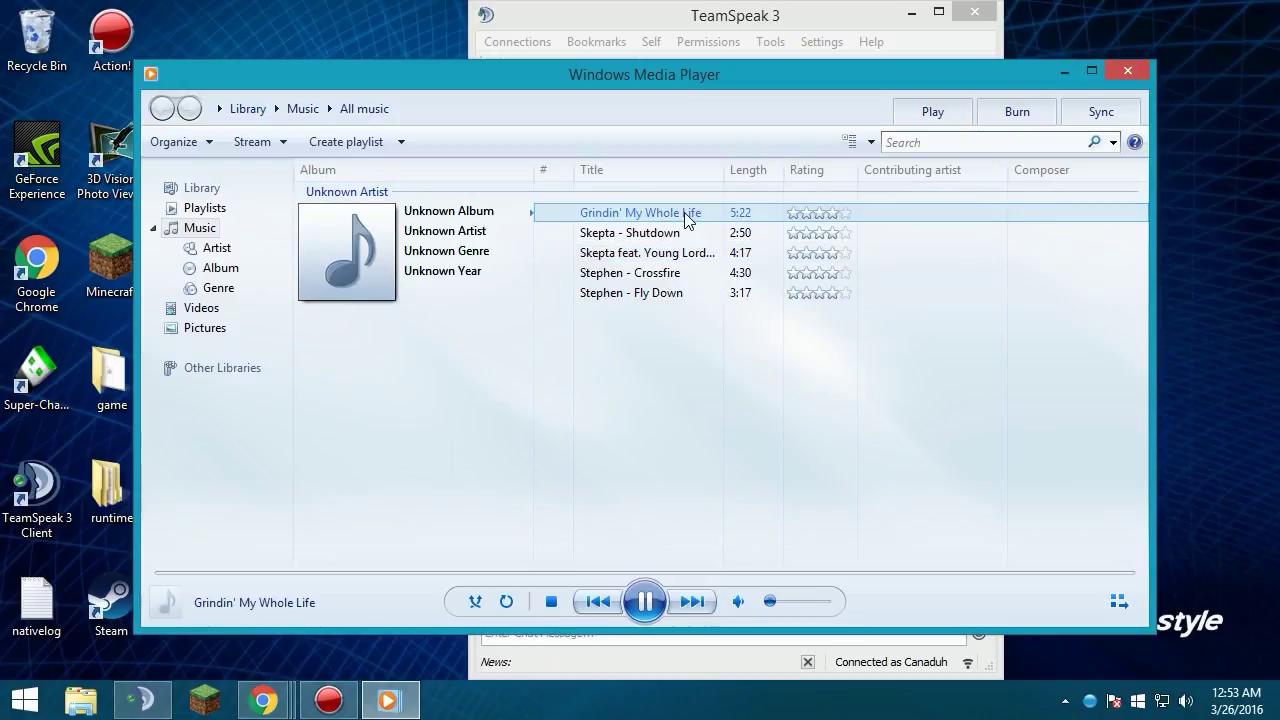
left_click_drag(688, 70, 666, 111)
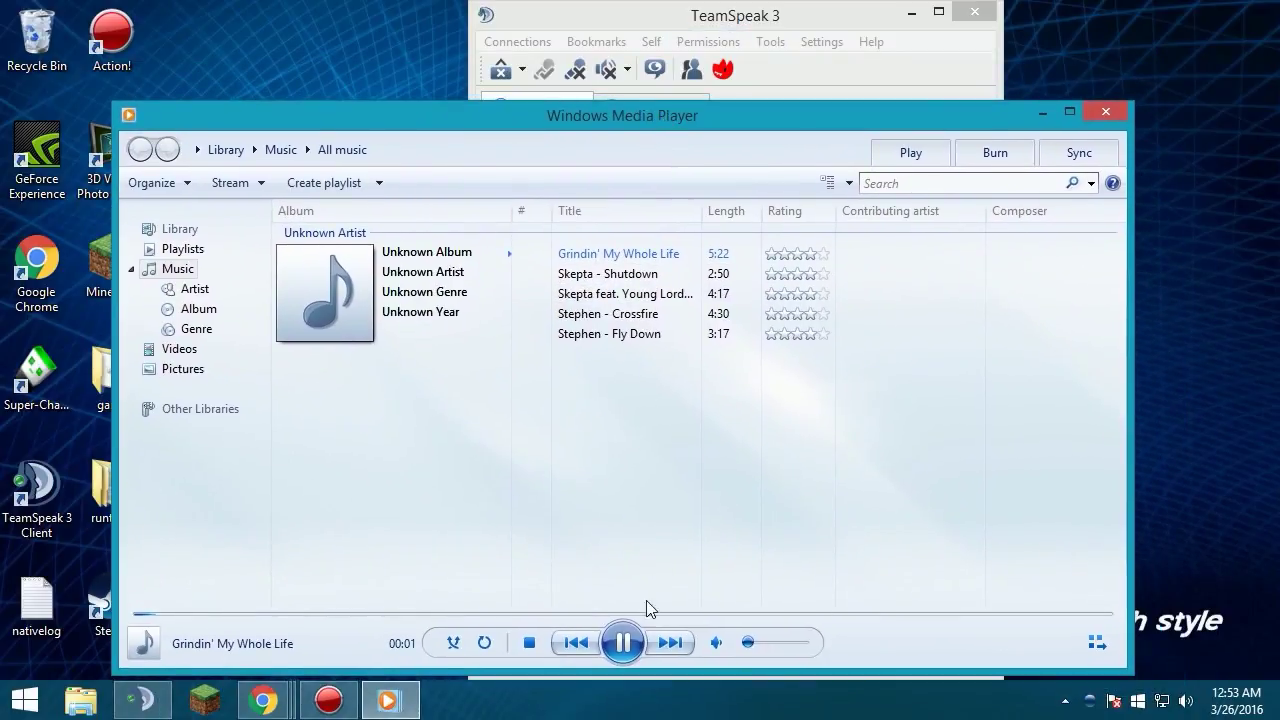
double_click(592, 314)
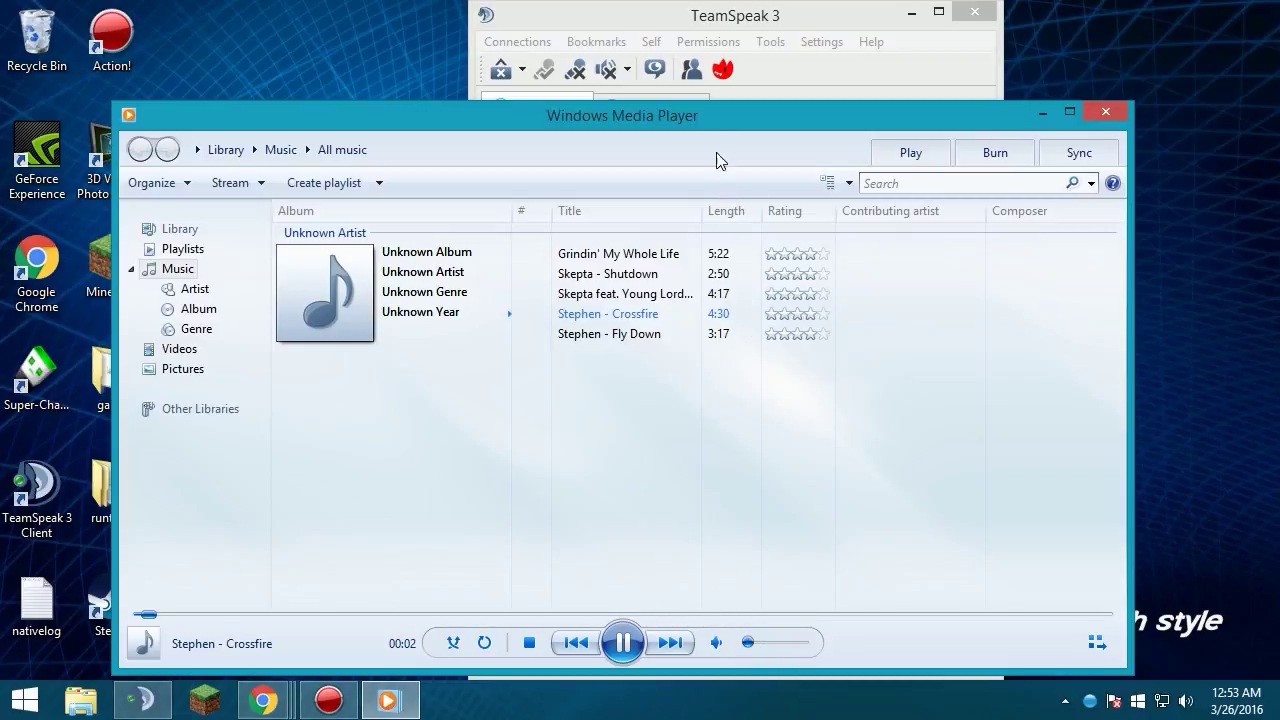
Step: Switch to TeamSpeak and check the talk indicators of both clients in the Elabs TS and Elab Music tabs
left_click_drag(706, 128, 864, 428)
left_click(580, 186)
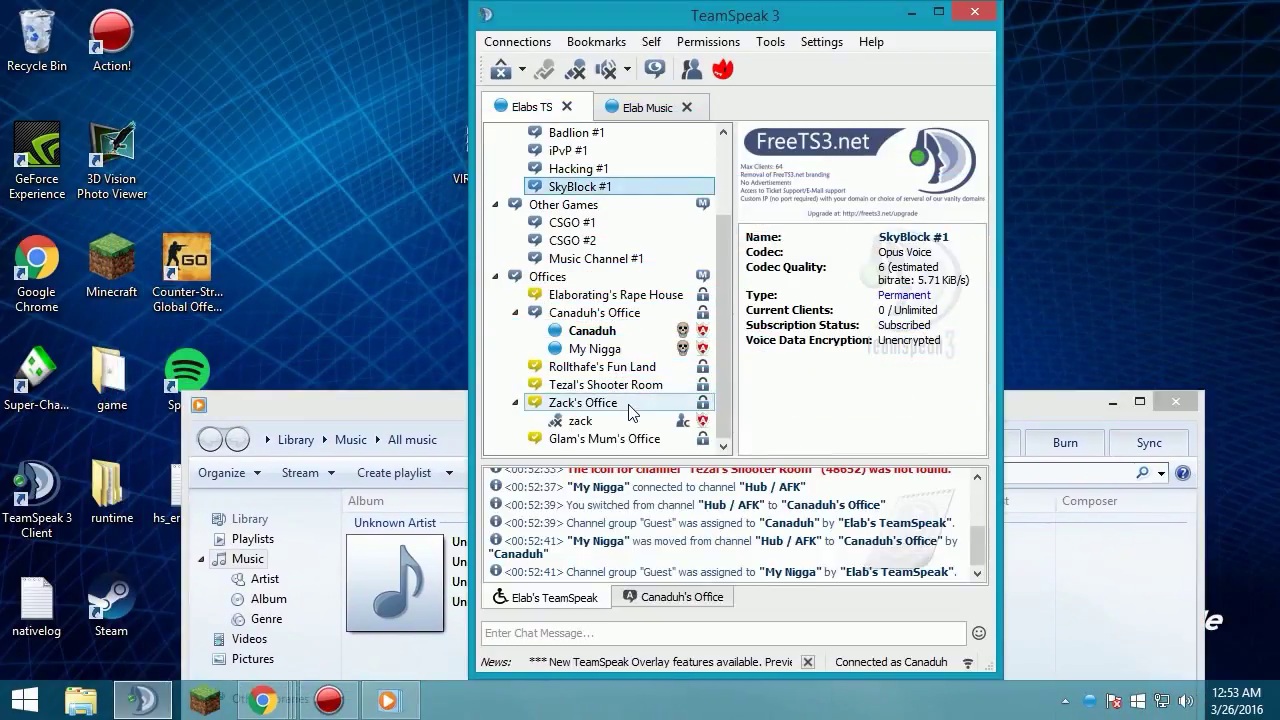
left_click(640, 104)
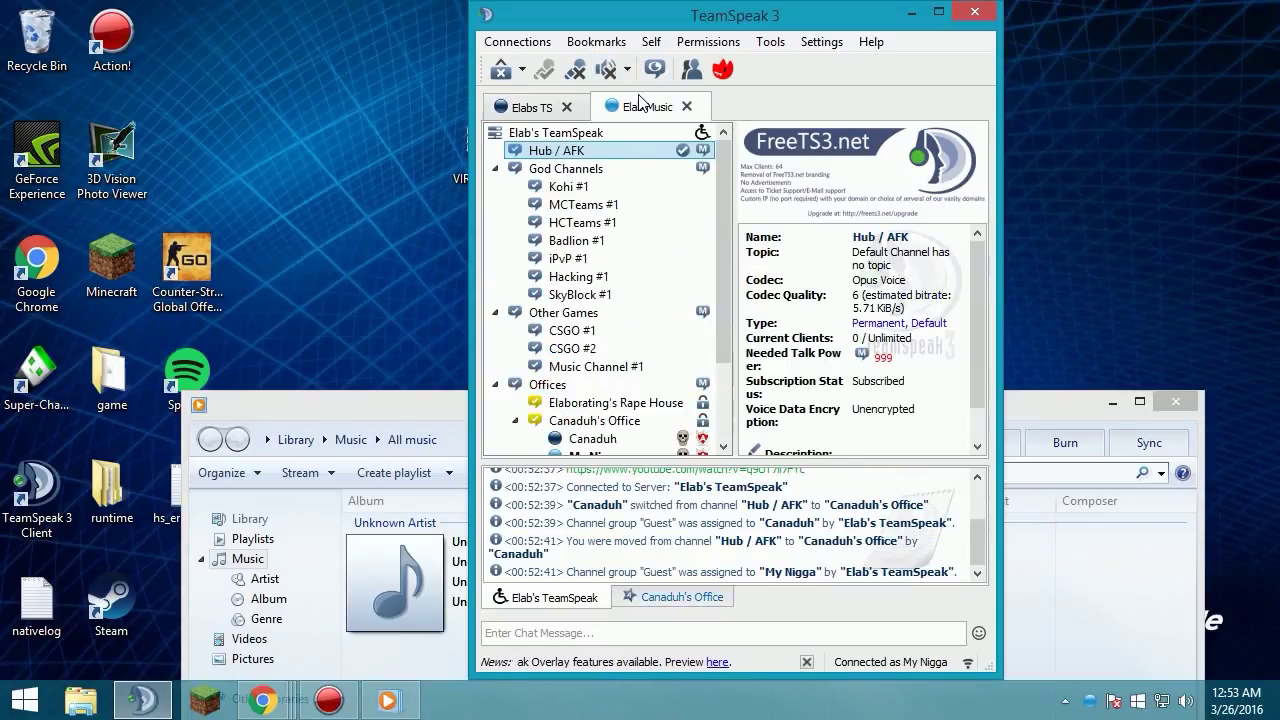
scroll(637, 201, "down", 2)
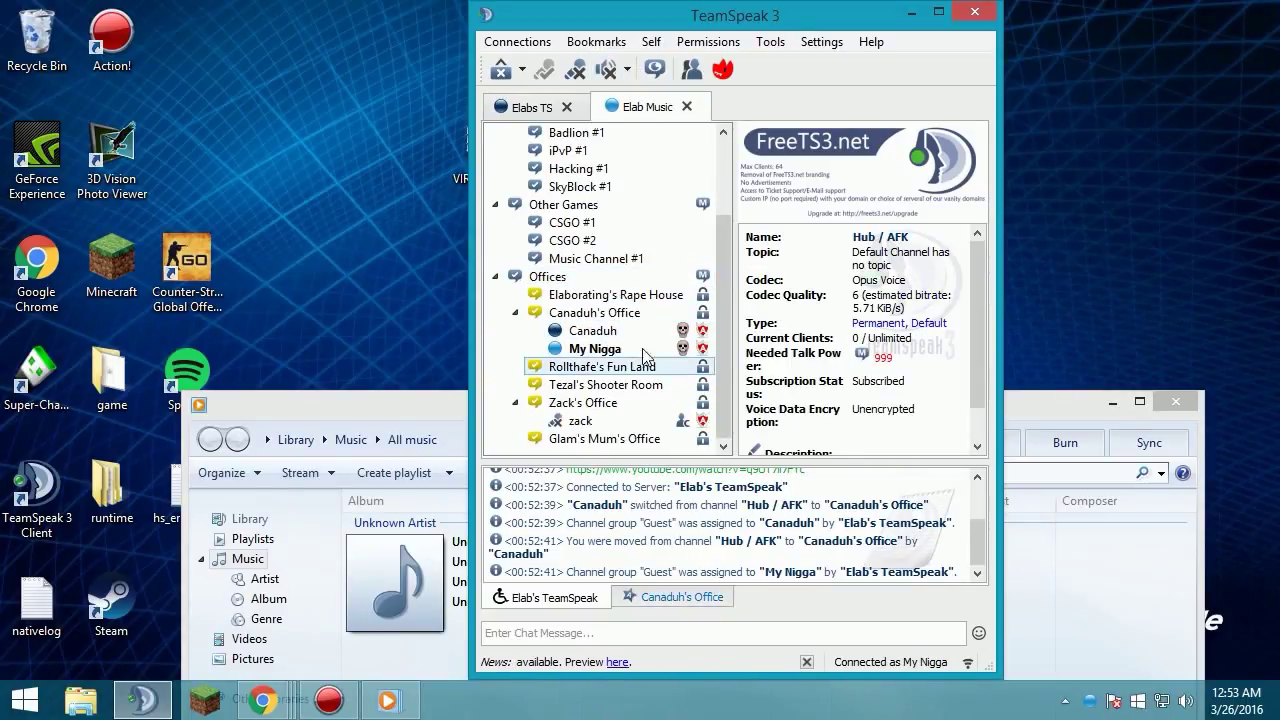
left_click(518, 106)
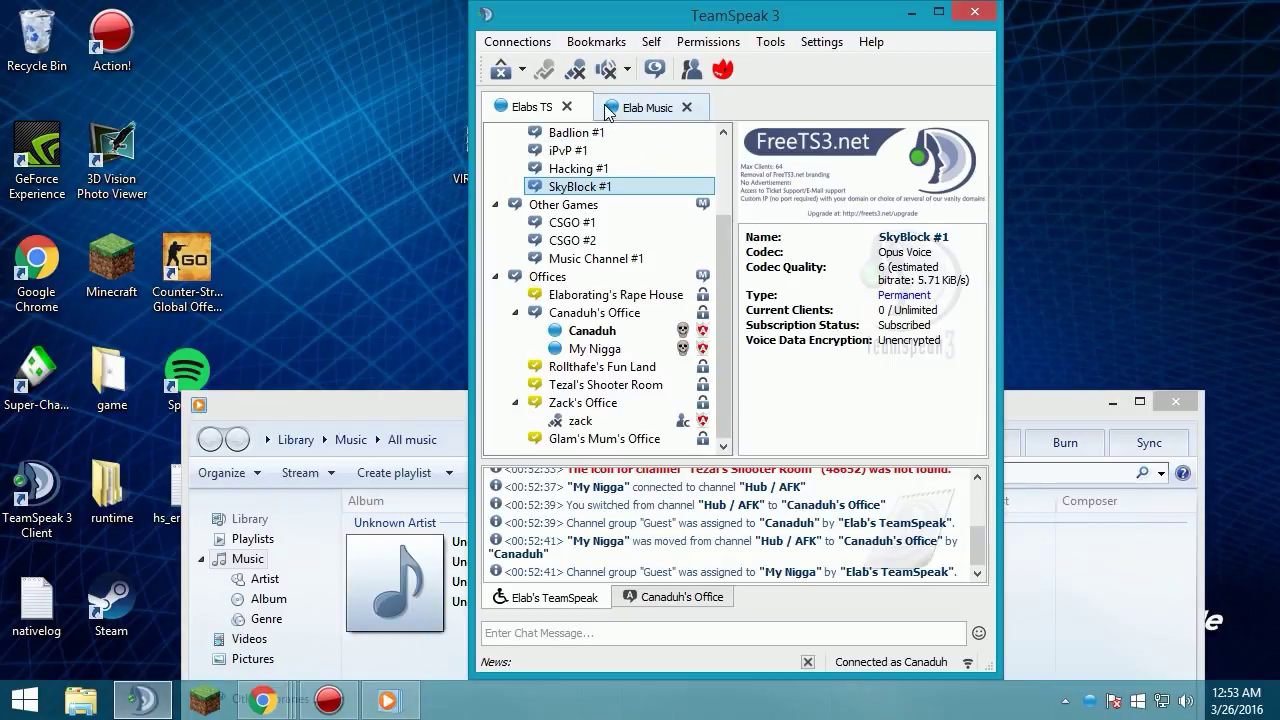
Step: Pause Stephen - Crossfire in Windows Media Player, then return to TeamSpeak and show the Elab Music tab
left_click_drag(430, 404, 506, 166)
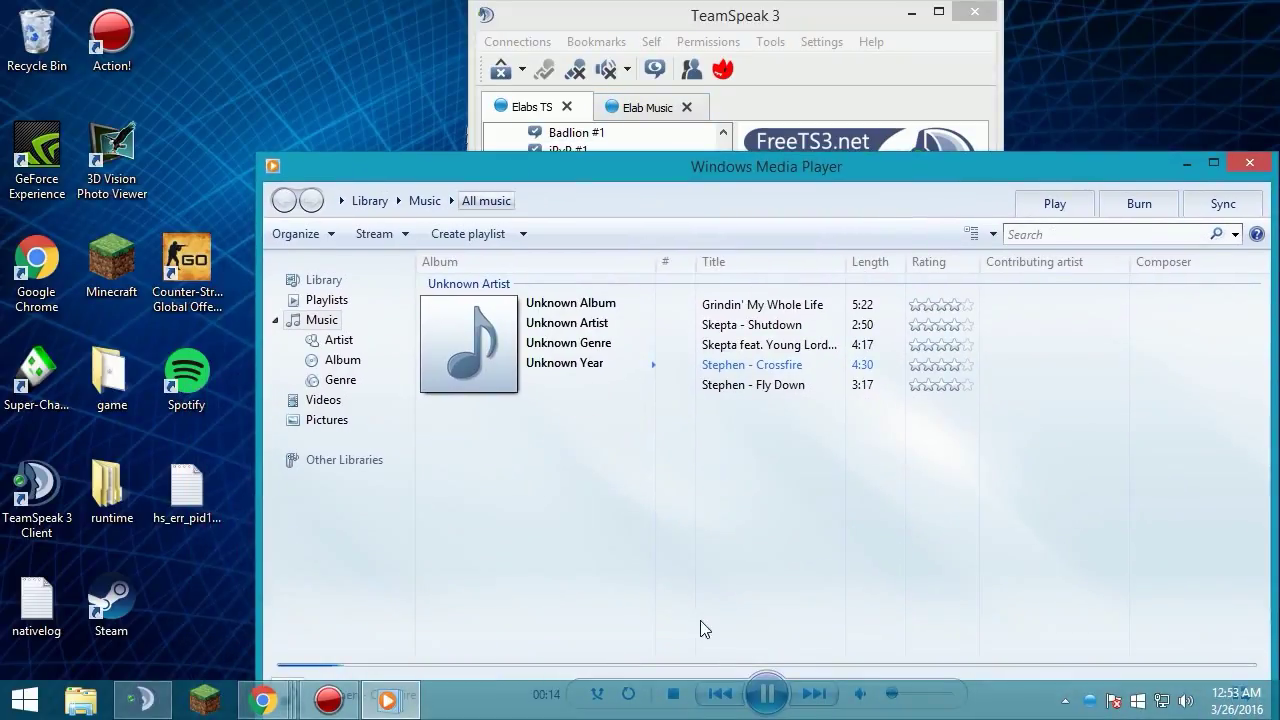
left_click_drag(607, 188, 548, 168)
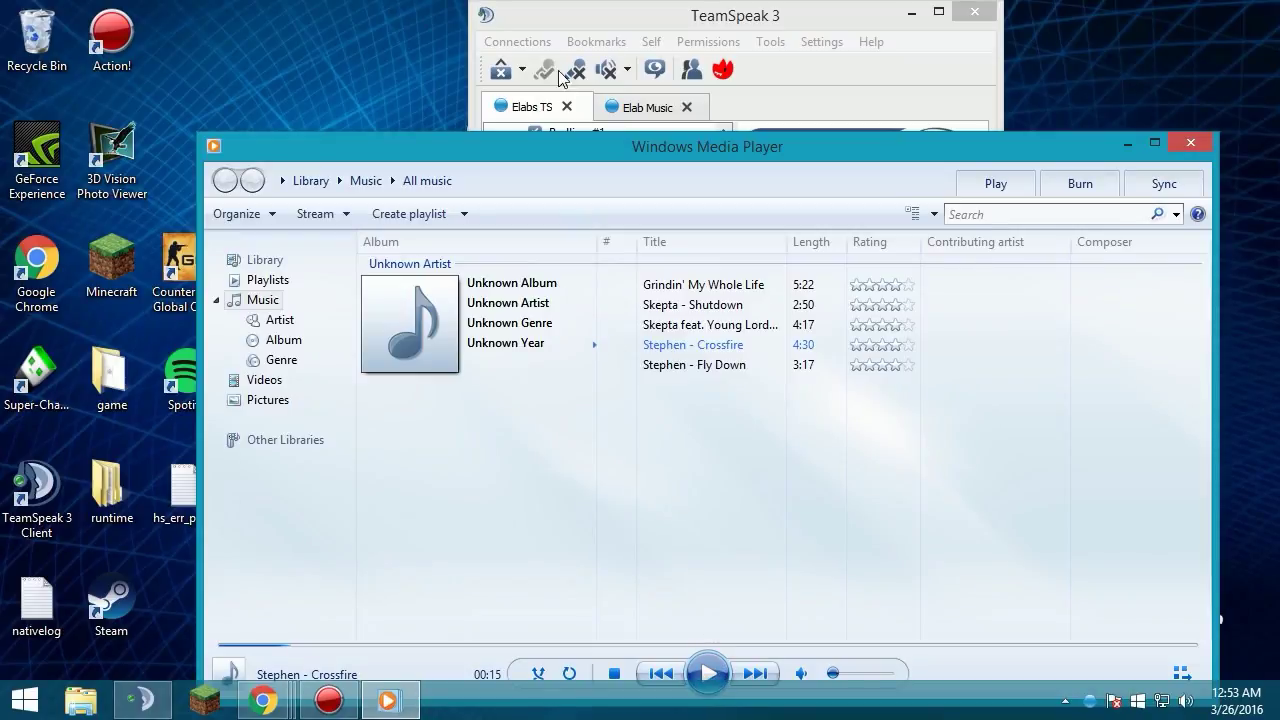
left_click(632, 108)
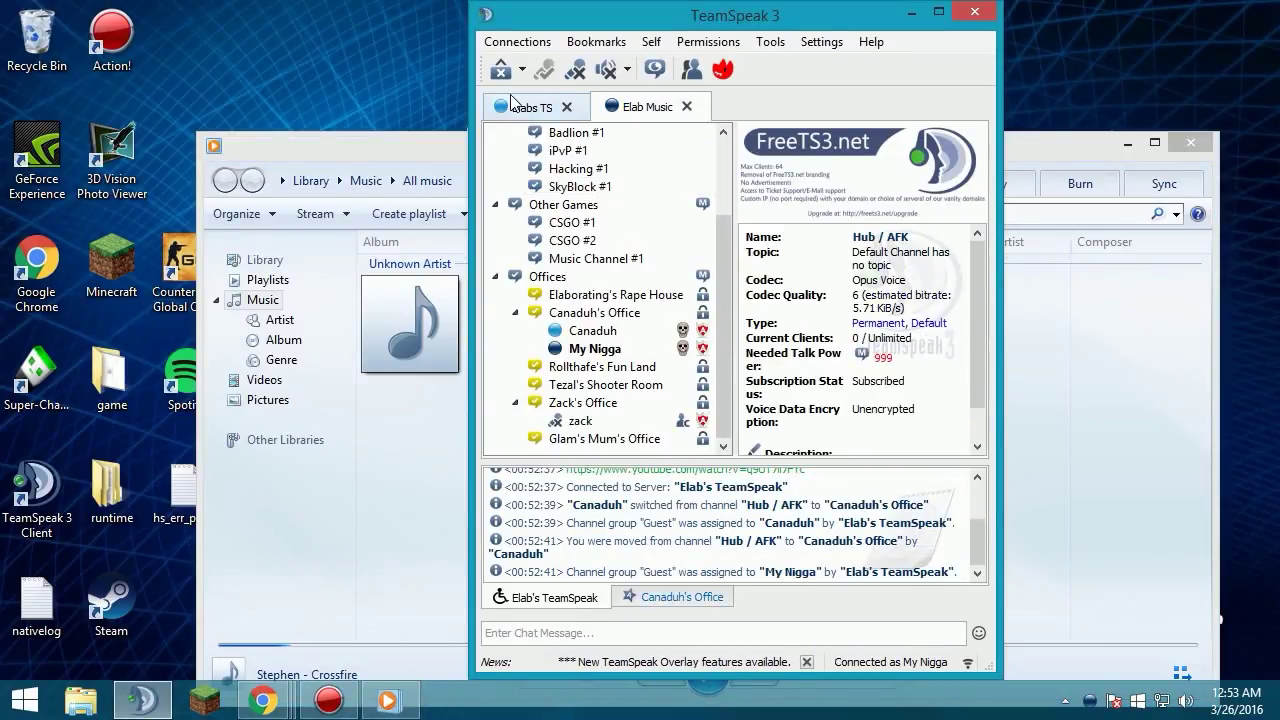
left_click(511, 103)
left_click(645, 106)
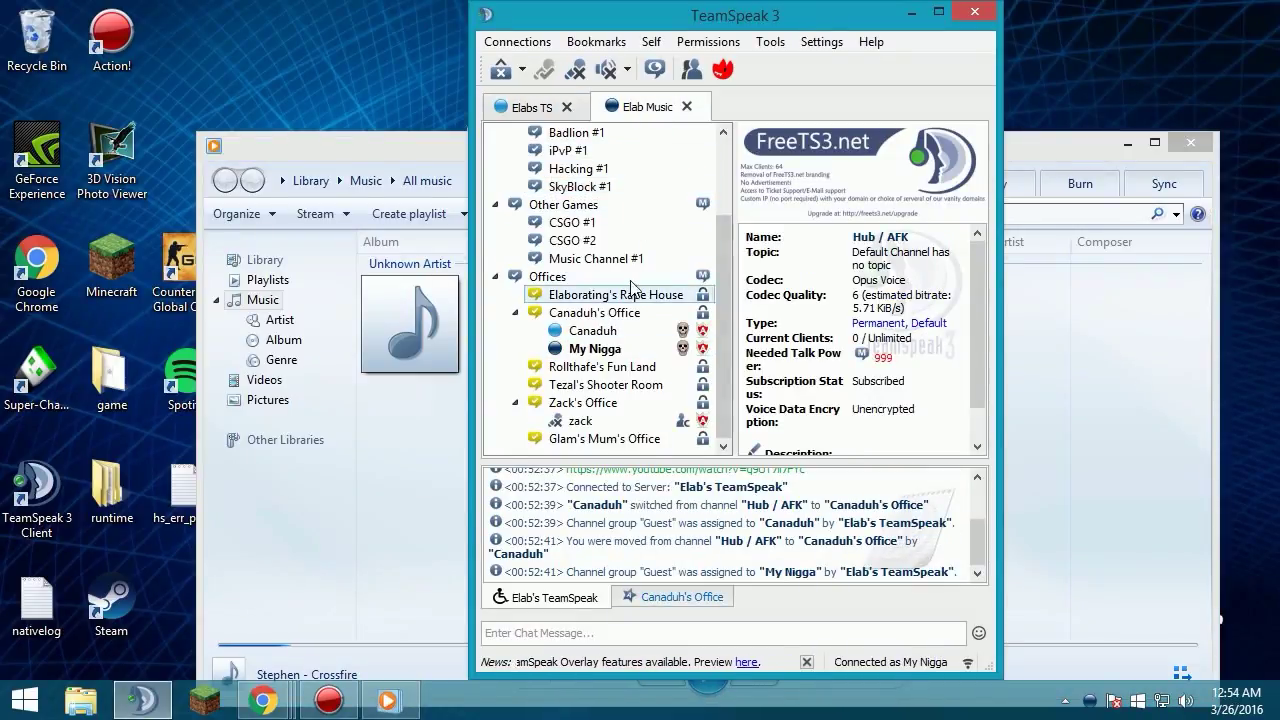
Step: Bring up the Action! recorder, minimize Windows Media Player and reposition the recorder window over TeamSpeak
left_click(338, 704)
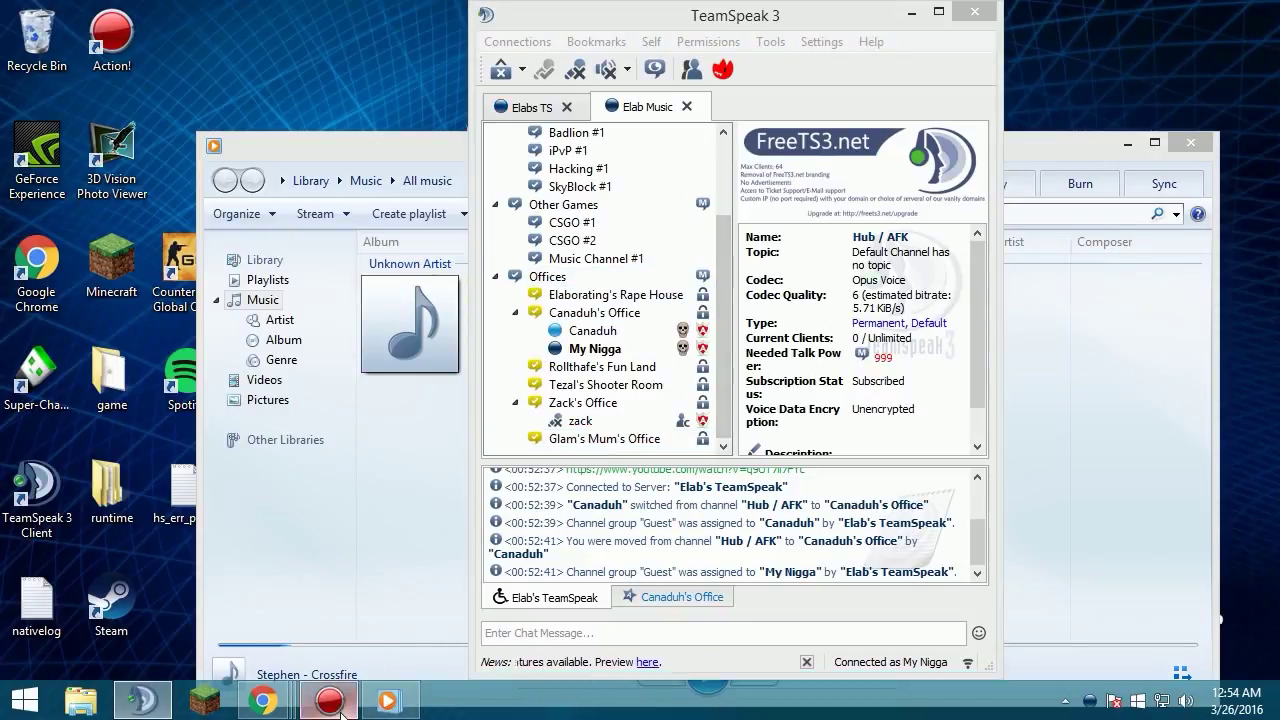
left_click(254, 486)
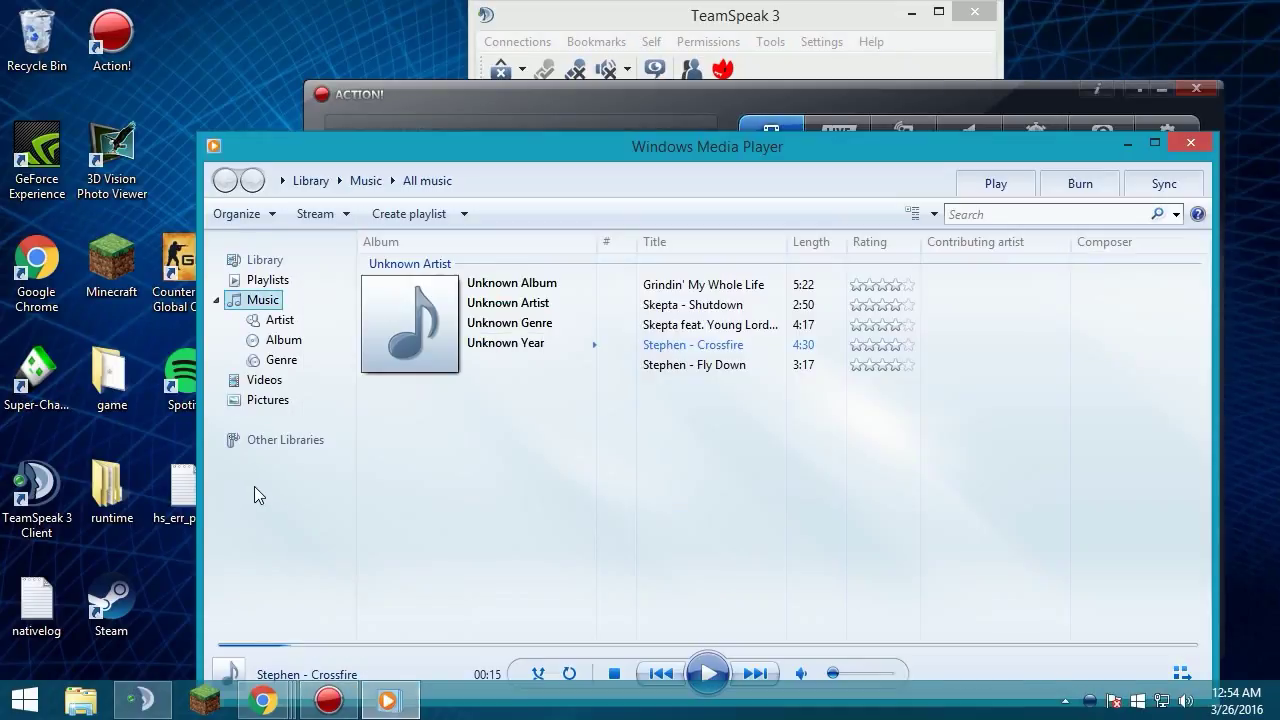
left_click(1132, 144)
left_click_drag(1002, 94, 832, 76)
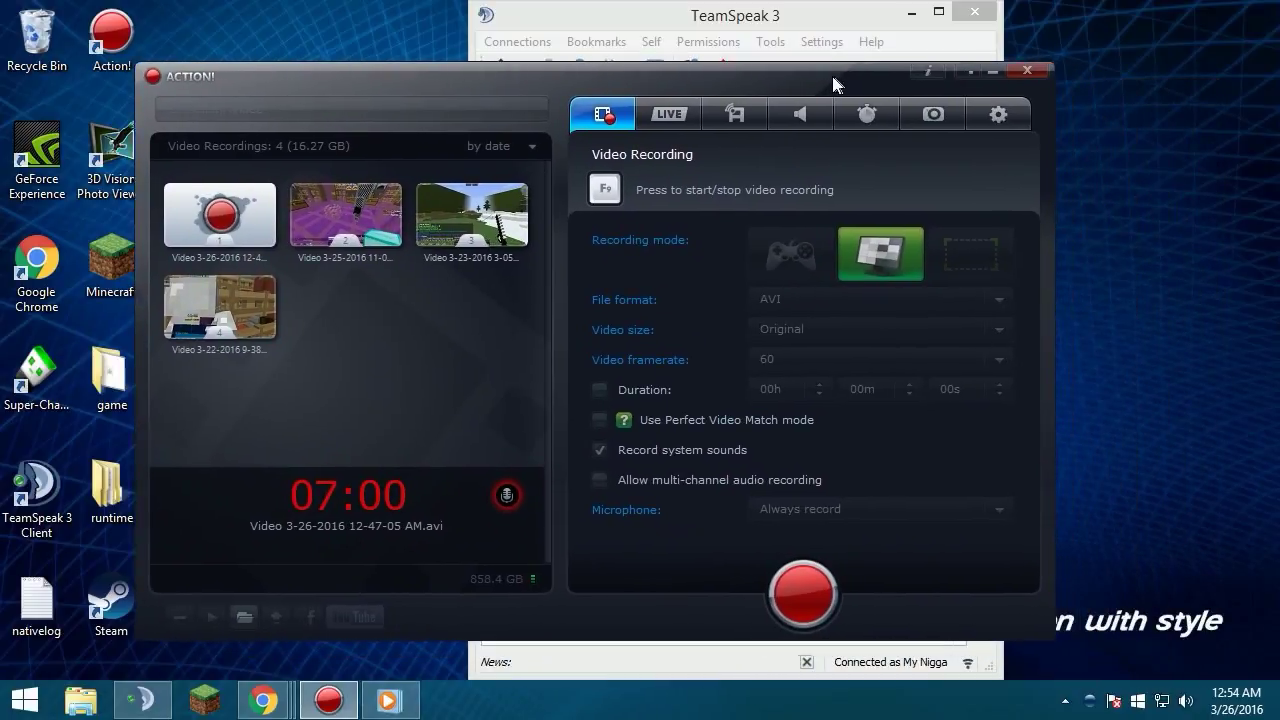
left_click_drag(746, 90, 789, 82)
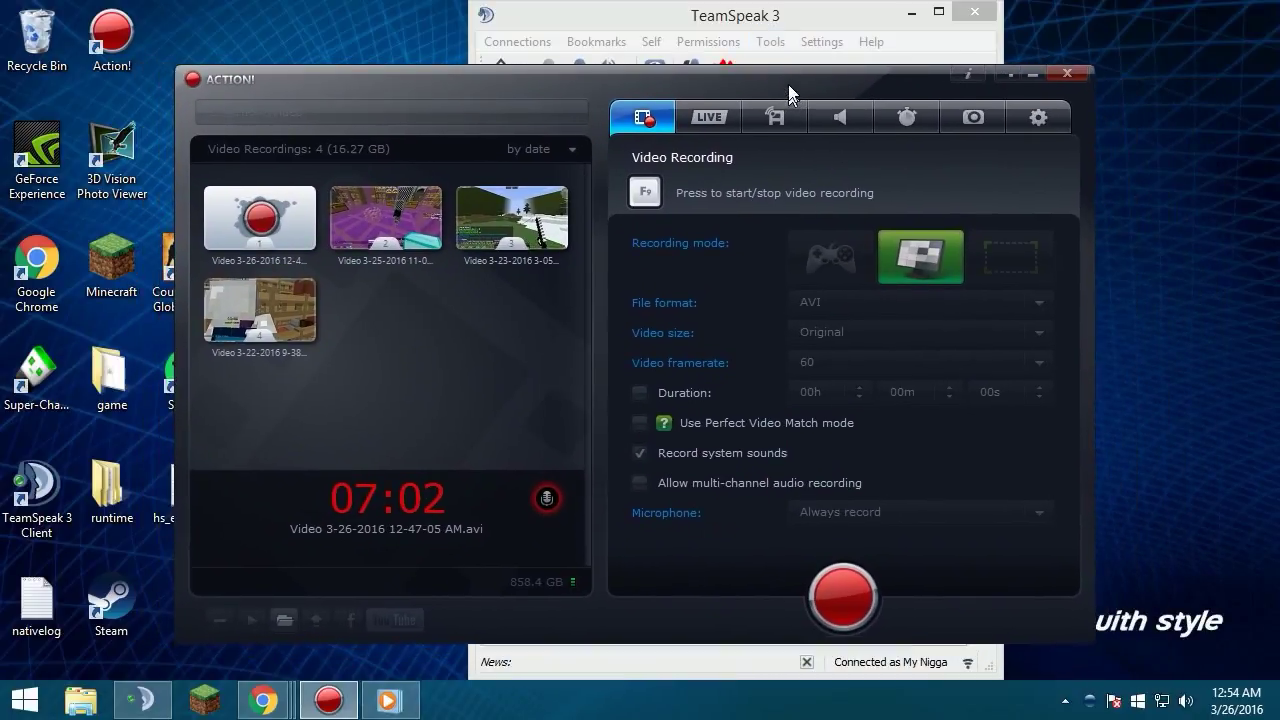
Step: Show the Elabs TS connection, then open the bookmark manager and place it beside the main TeamSpeak window
left_click_drag(784, 20, 988, 24)
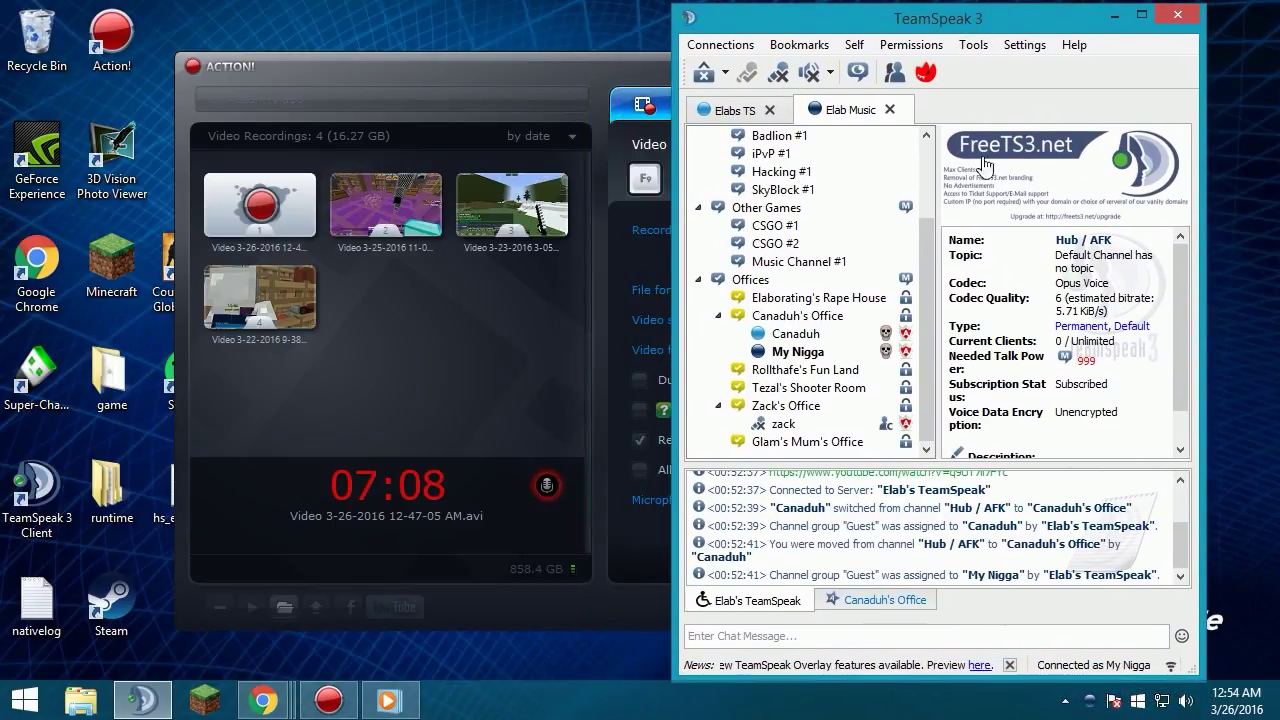
left_click(799, 44)
left_click(795, 118)
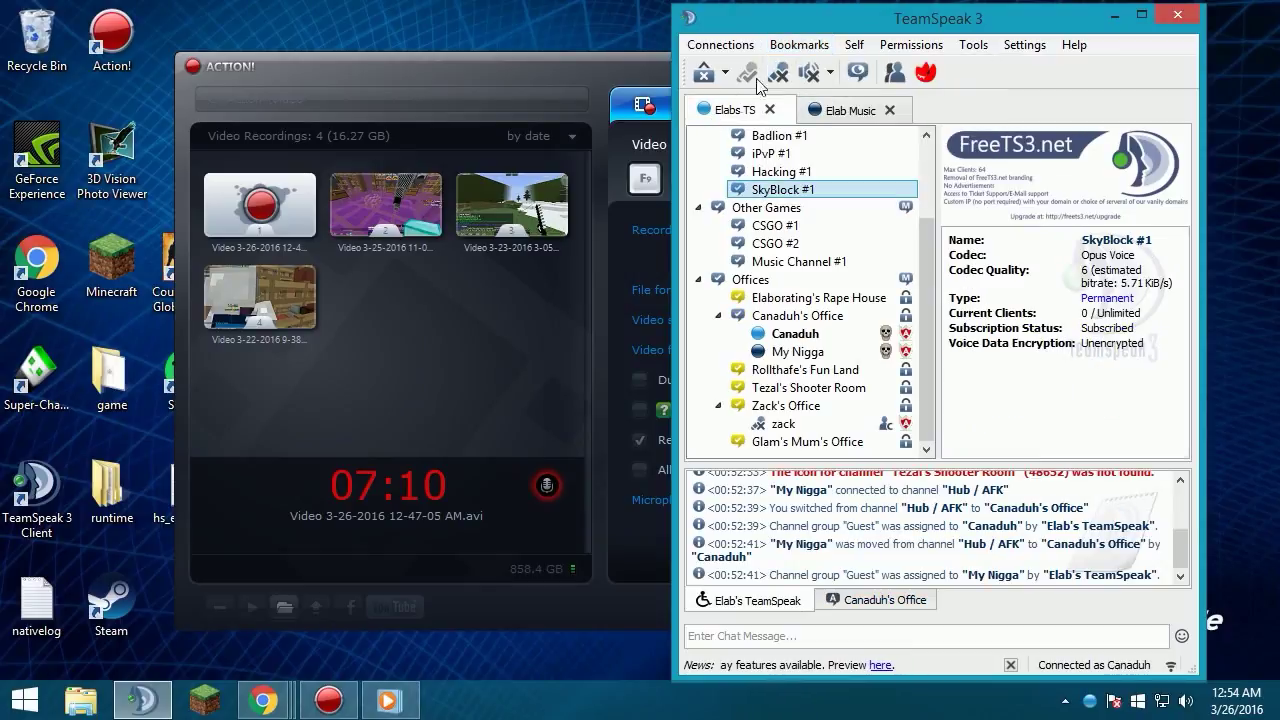
left_click(799, 44)
mouse_move(840, 120)
left_click(858, 183)
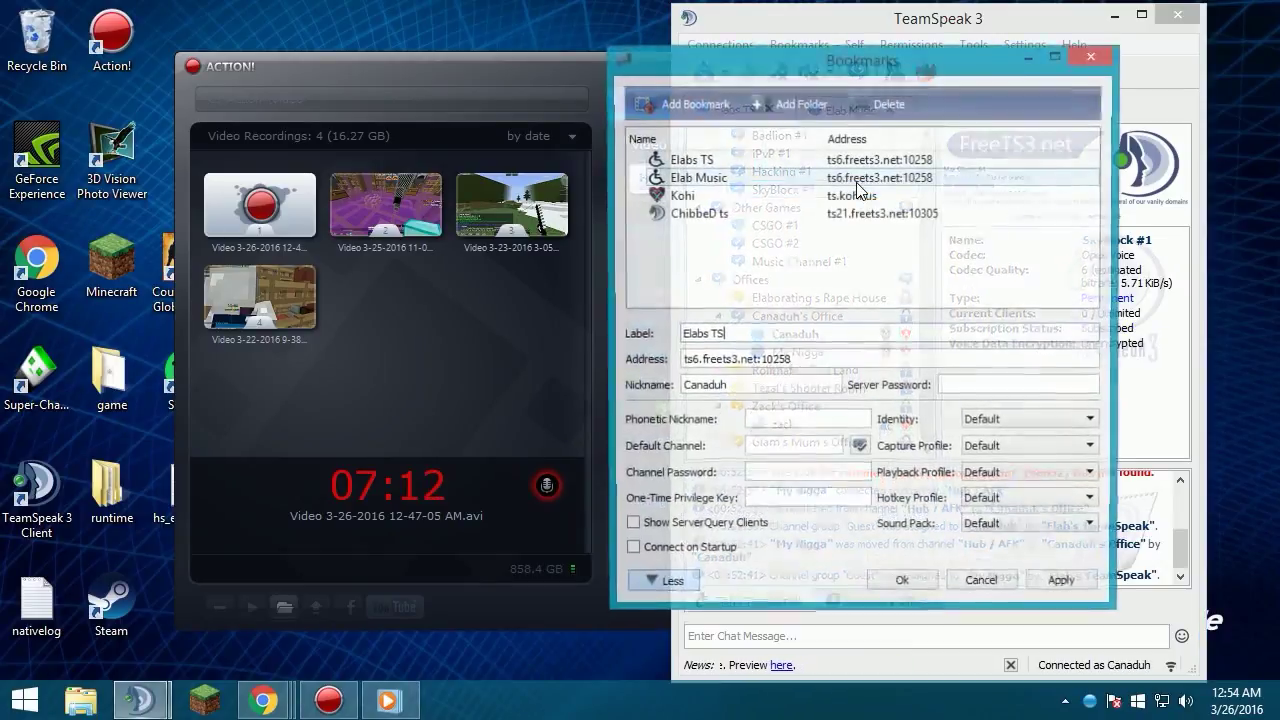
left_click_drag(780, 57, 358, 24)
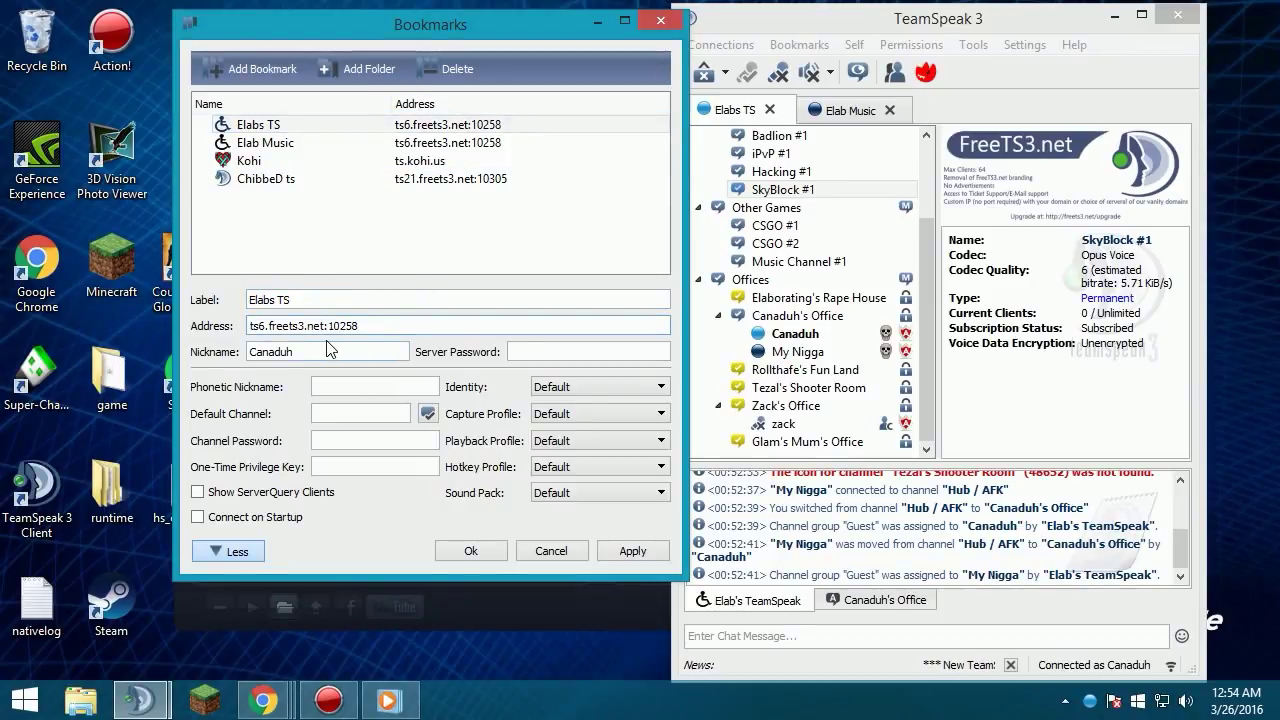
left_click_drag(447, 25, 302, 62)
Step: Highlight the server address ts6.freets3.net:10258 in the Elabs TS bookmark to point it out
left_click_drag(226, 373, 66, 400)
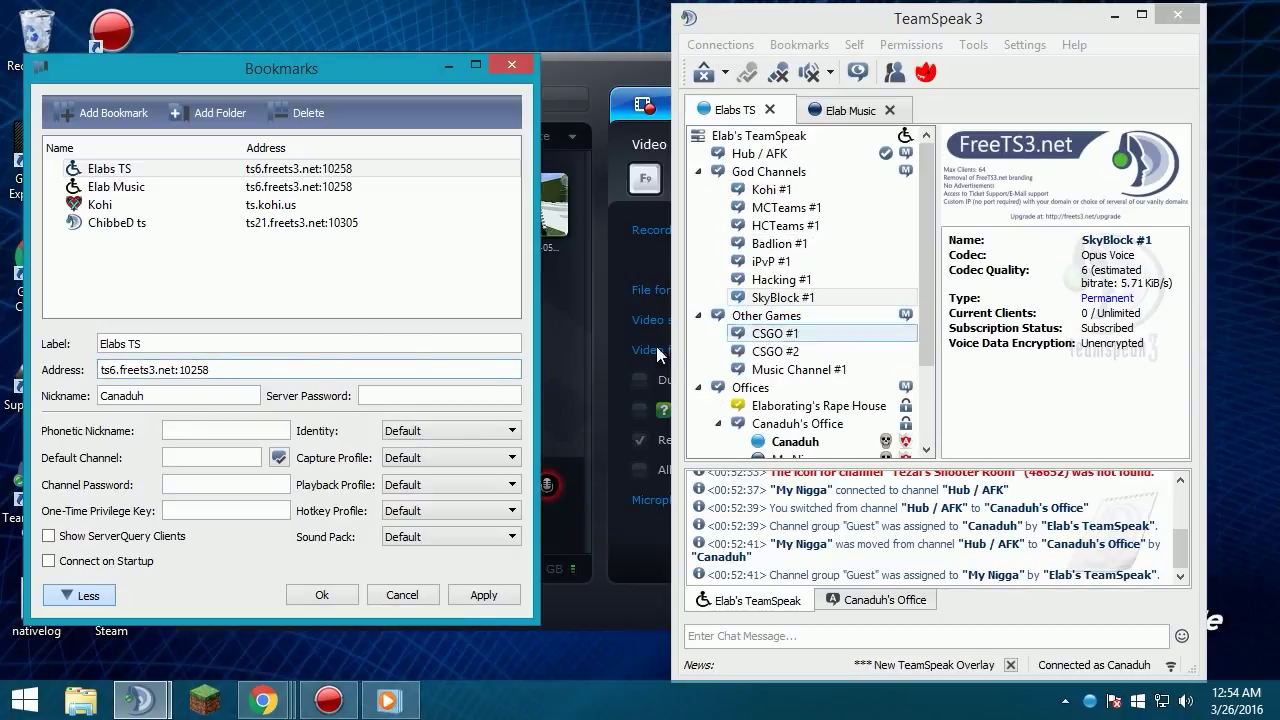
left_click_drag(226, 373, 55, 375)
left_click(224, 377)
left_click_drag(224, 377, 117, 370)
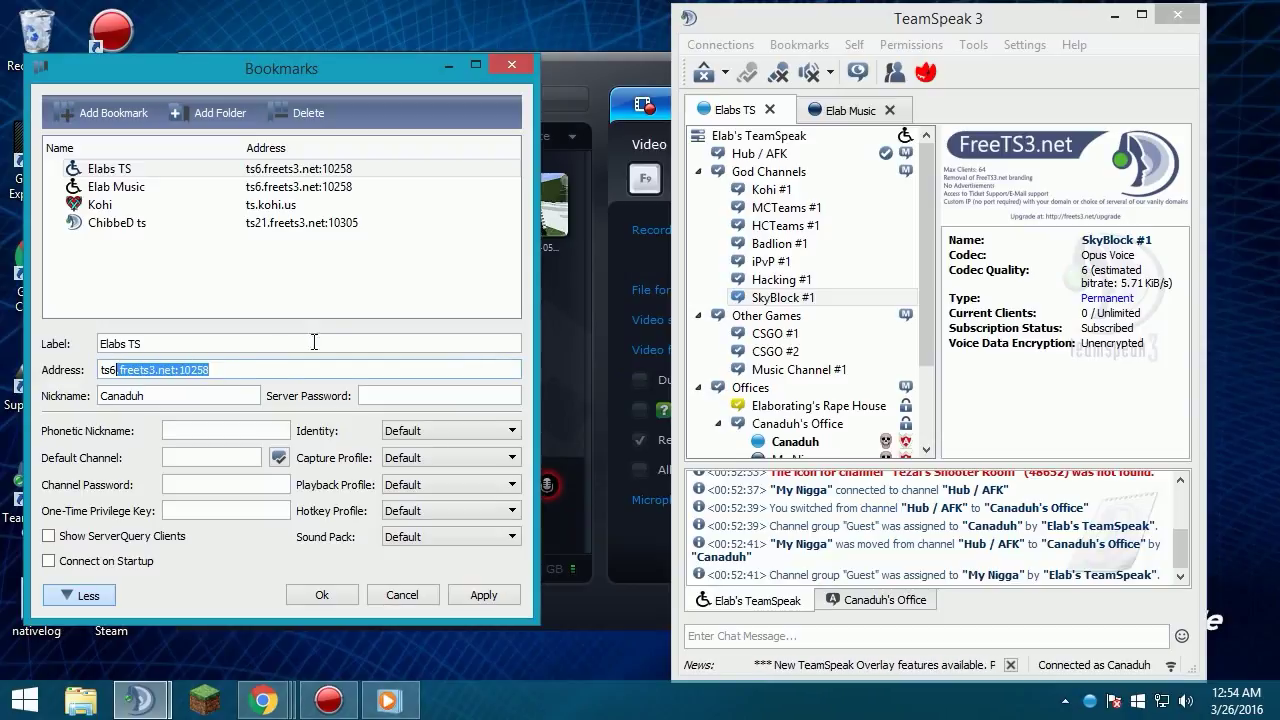
left_click(210, 377)
Step: Move the main client through the channels Kohi #1, MCTeams #1, HCTeams #1 and Badlion #1 to iPvP #1
scroll(766, 340, "down", 2)
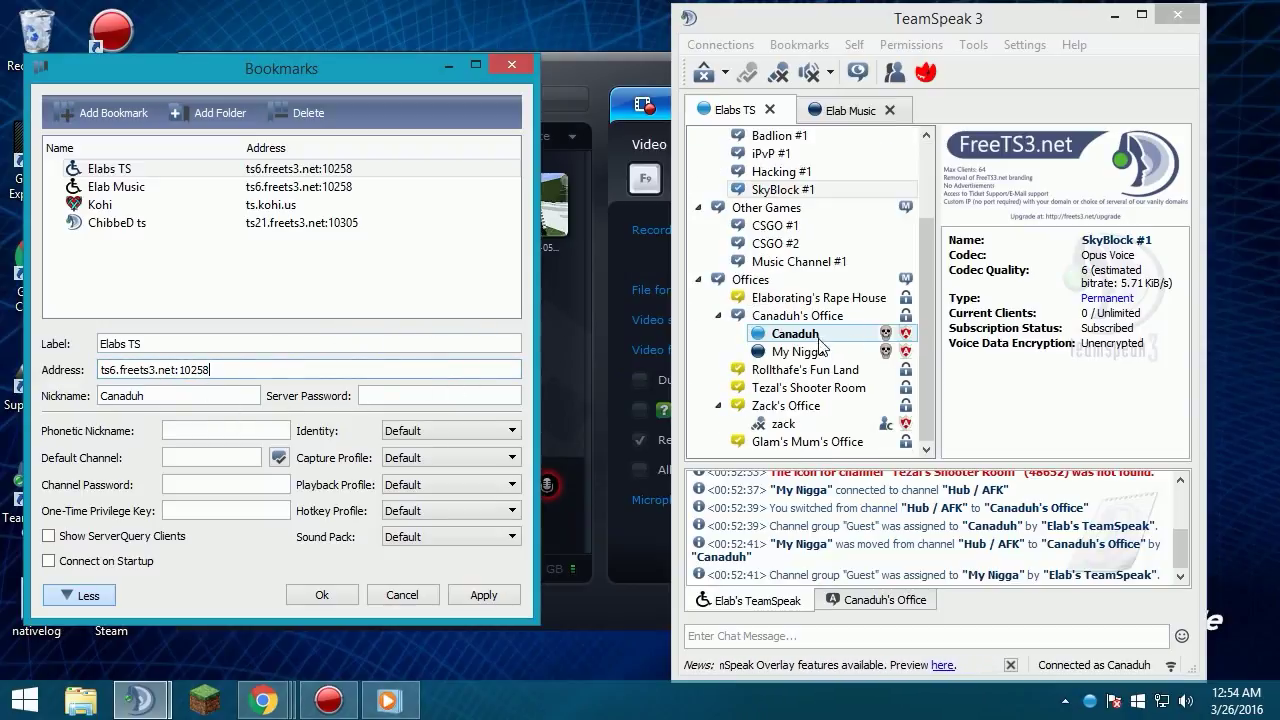
scroll(790, 335, "down", 2)
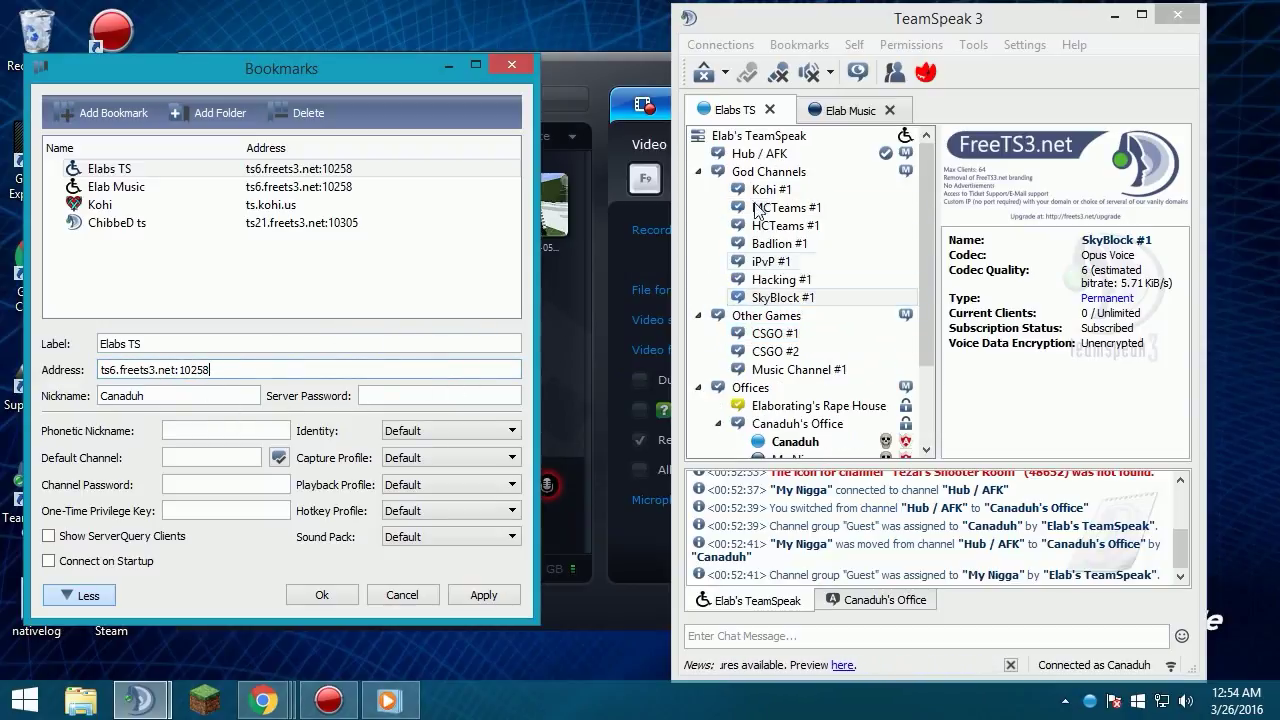
double_click(770, 190)
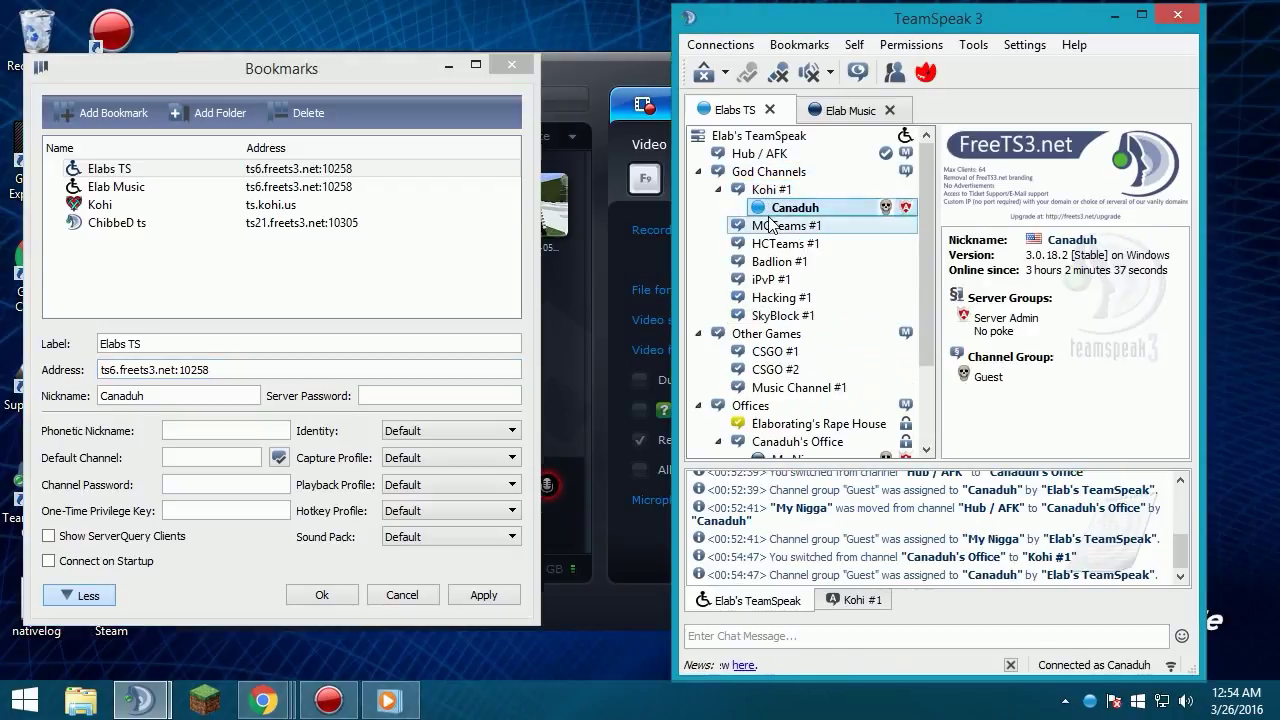
double_click(776, 225)
double_click(776, 243)
double_click(776, 261)
double_click(772, 280)
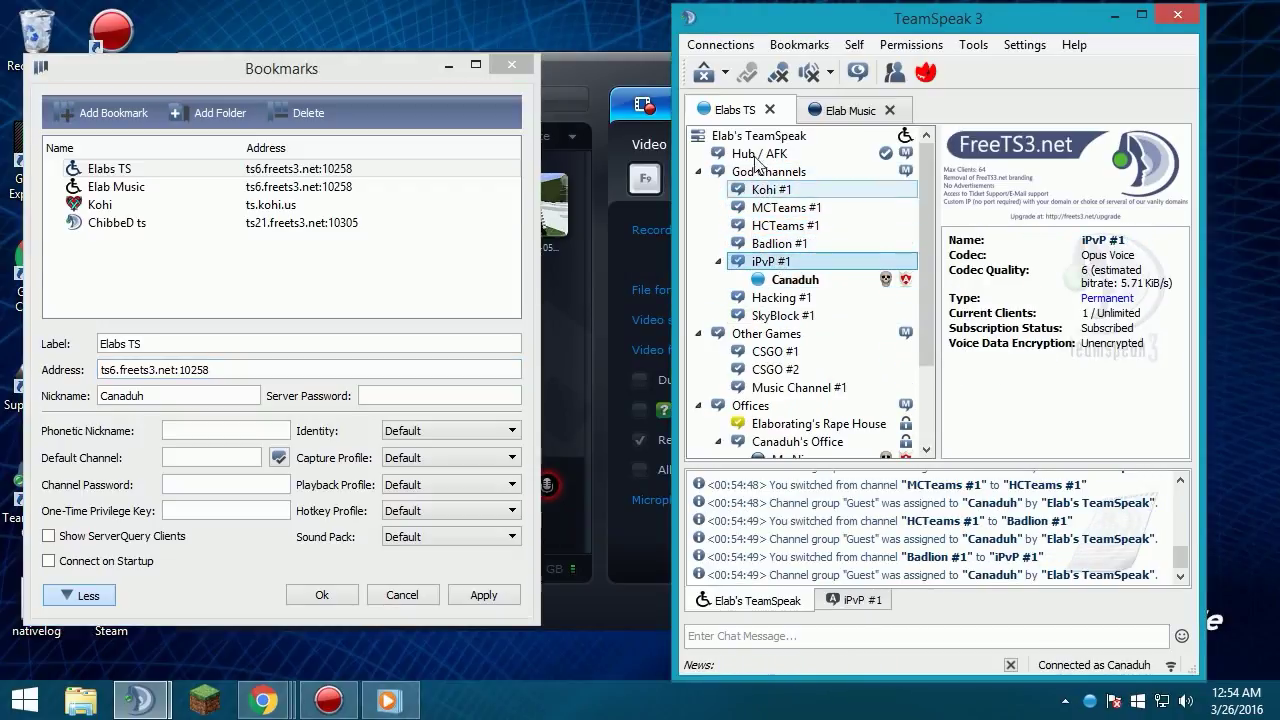
scroll(780, 270, "down", 2)
scroll(783, 265, "up", 1)
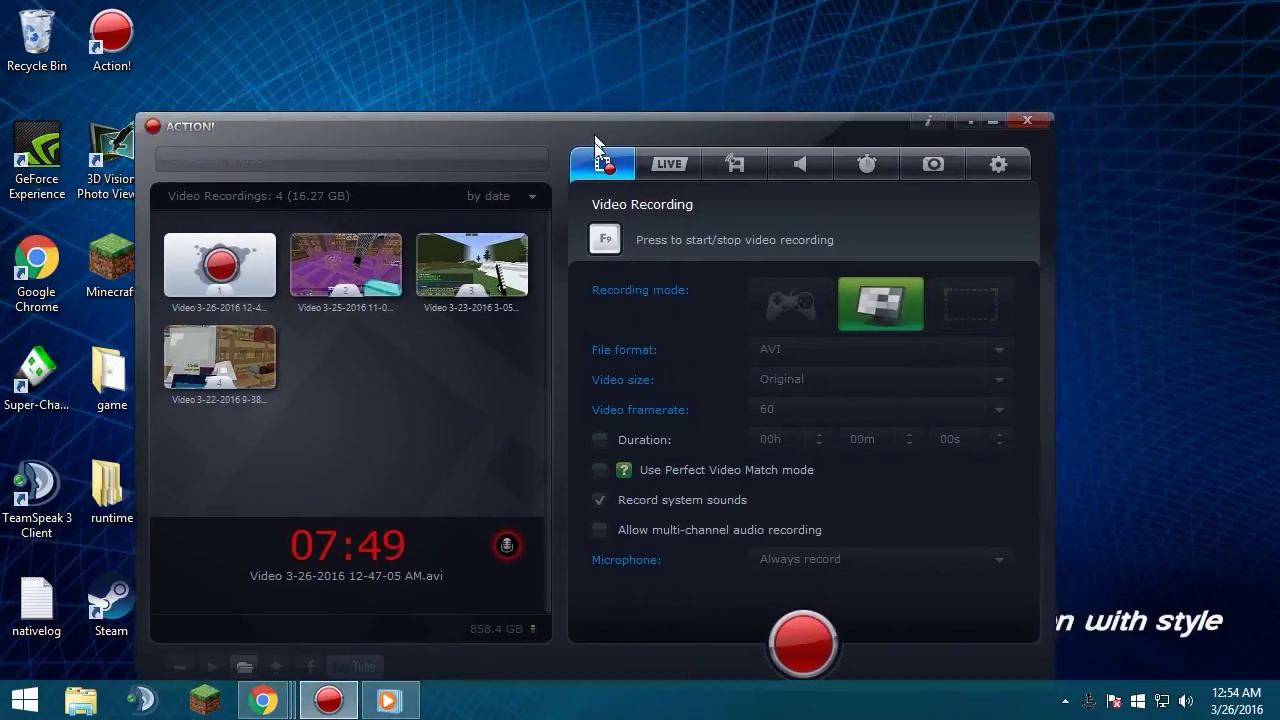
left_click_drag(596, 137, 616, 86)
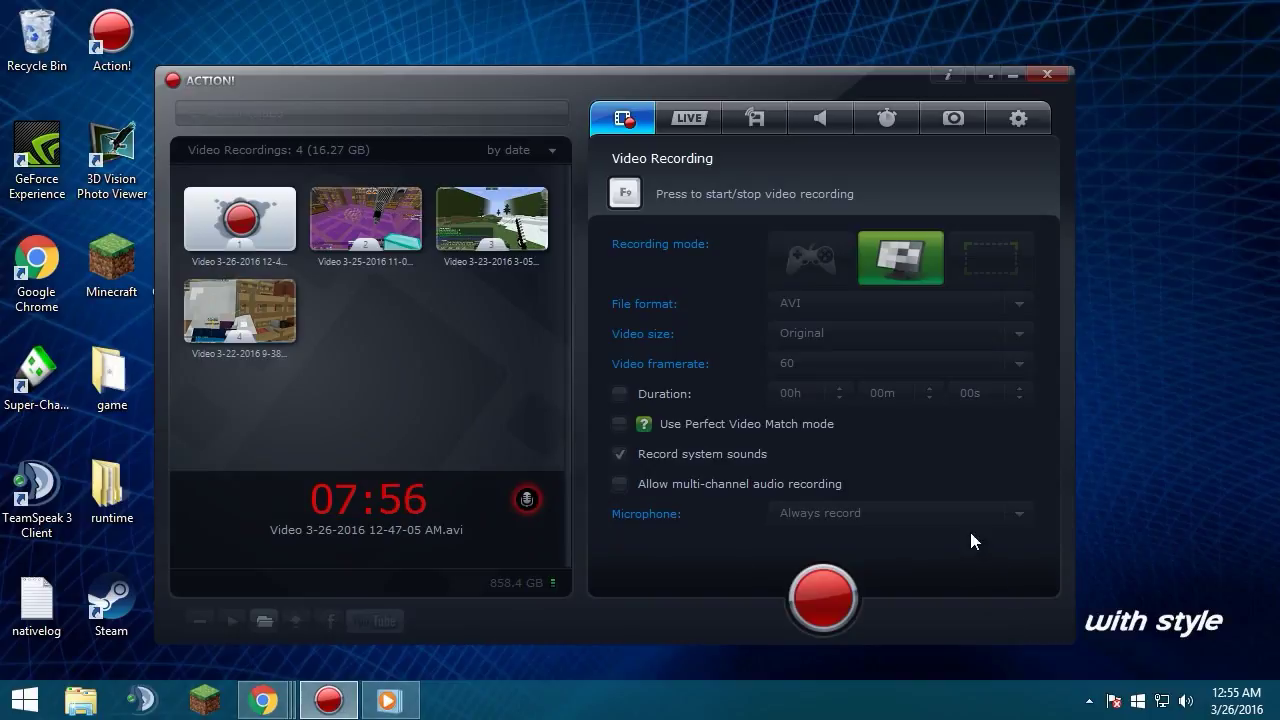
left_click_drag(758, 88, 779, 24)
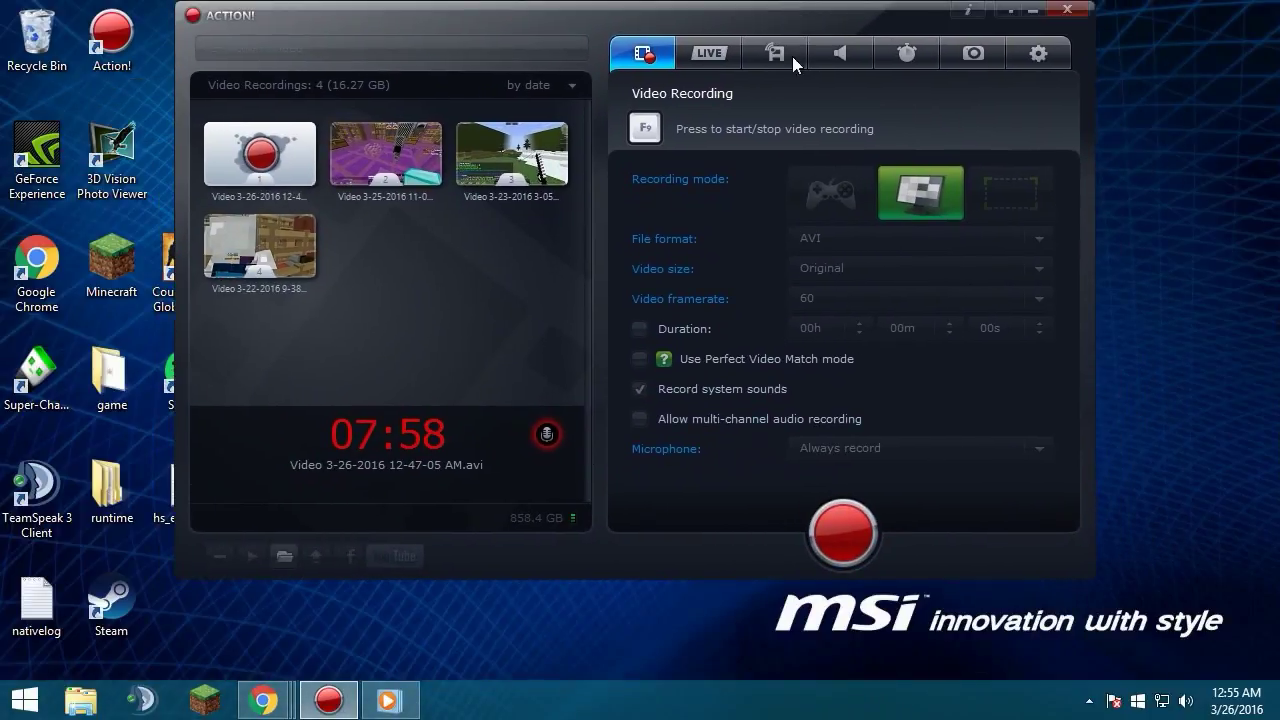